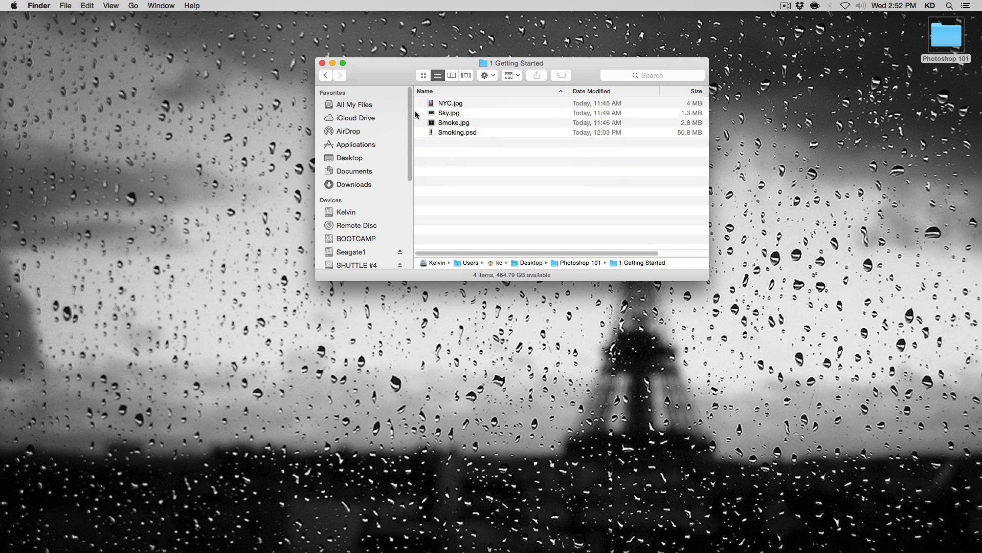
# Open NYC.jpg from the 1 Getting Started folder with Adobe Photoshop CC 2015
pyautogui.click(457, 104)
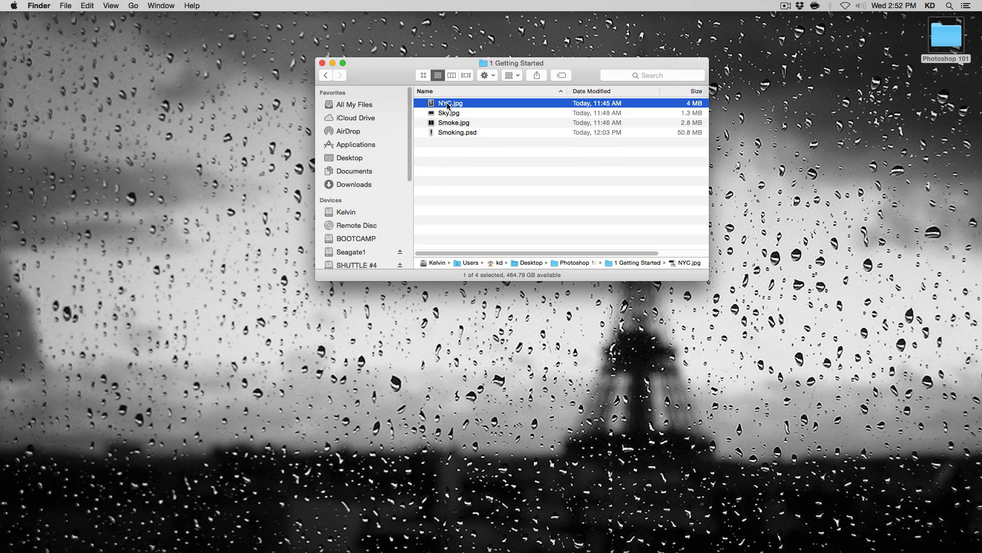
pyautogui.rightClick(447, 106)
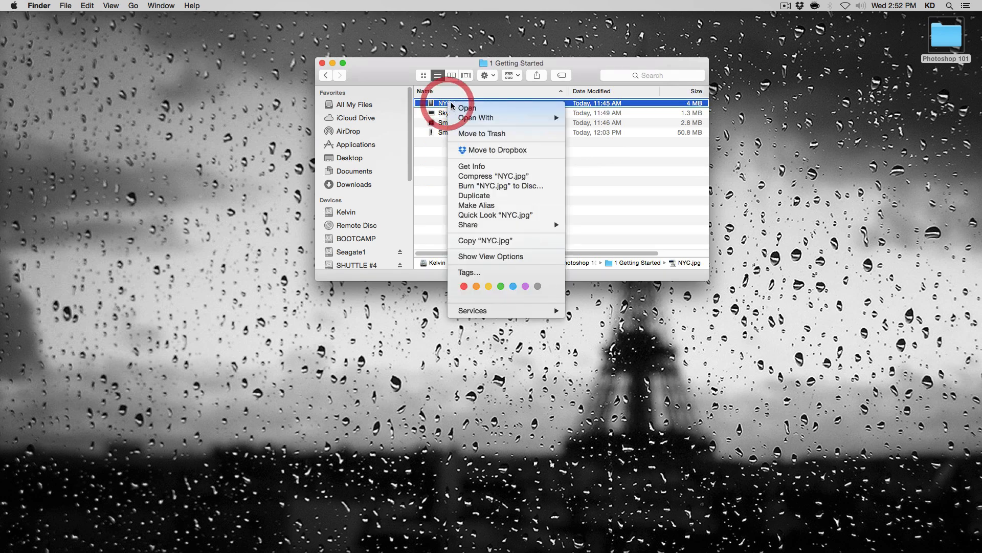
pyautogui.moveTo(507, 119)
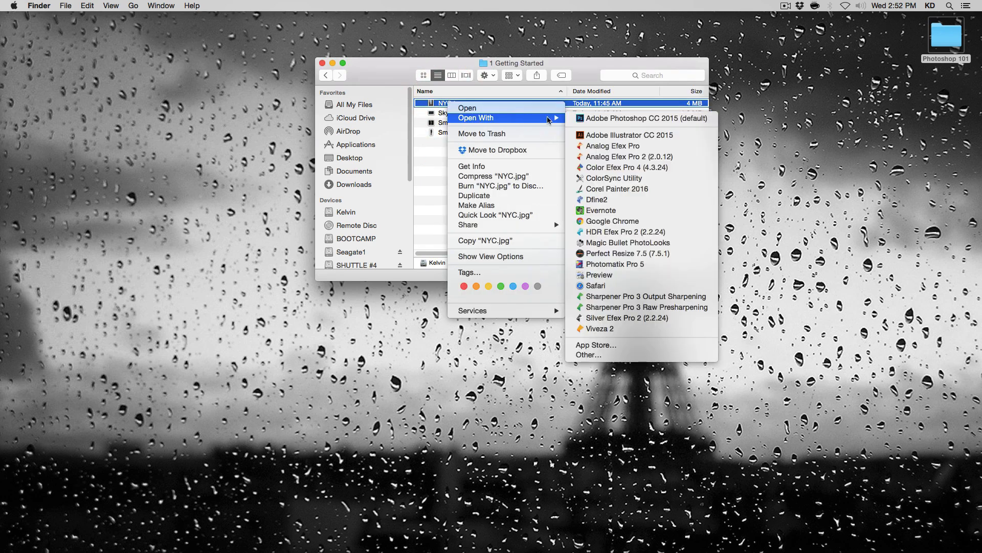
pyautogui.click(592, 119)
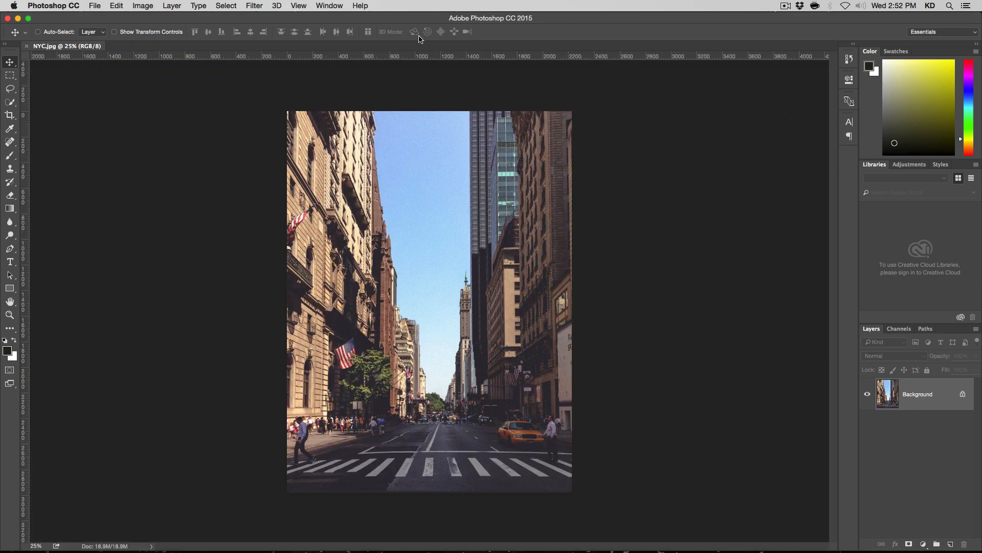
# Reset the Essentials workspace and check that the Application Frame is enabled
pyautogui.click(935, 33)
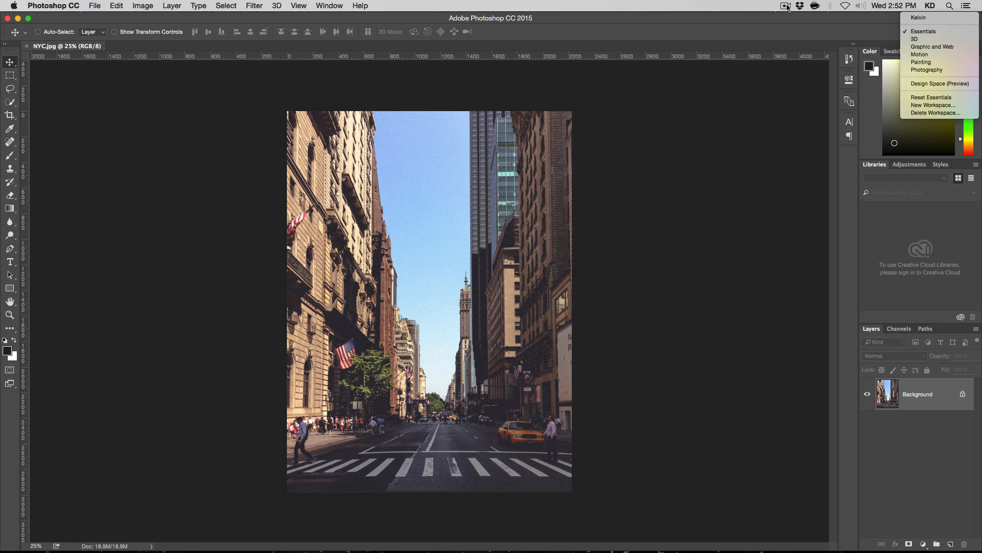
pyautogui.click(945, 97)
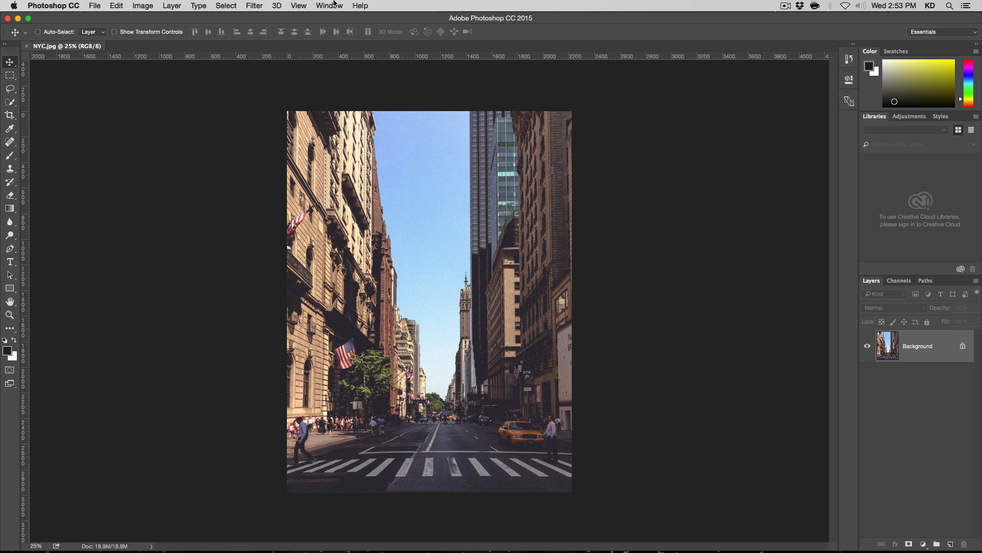
pyautogui.click(334, 4)
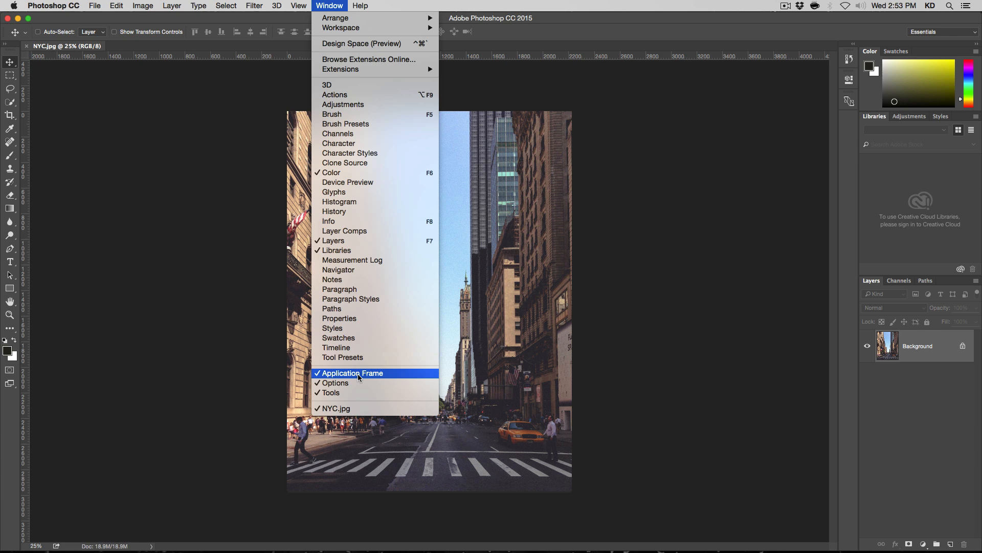
pyautogui.click(324, 3)
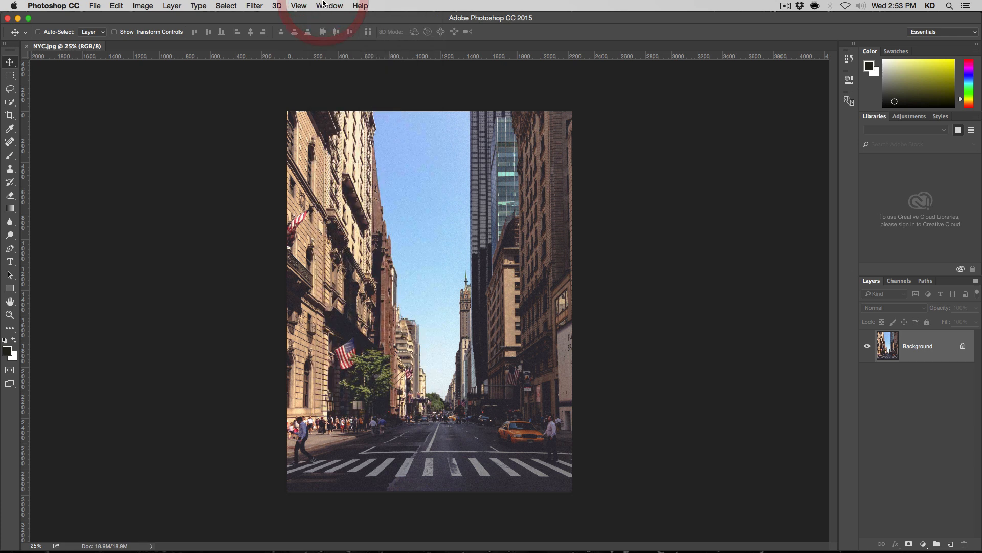
# Switch to Finder and open Smoking.psd from the 1 Getting Started folder in Photoshop
pyautogui.press('super+Tab')
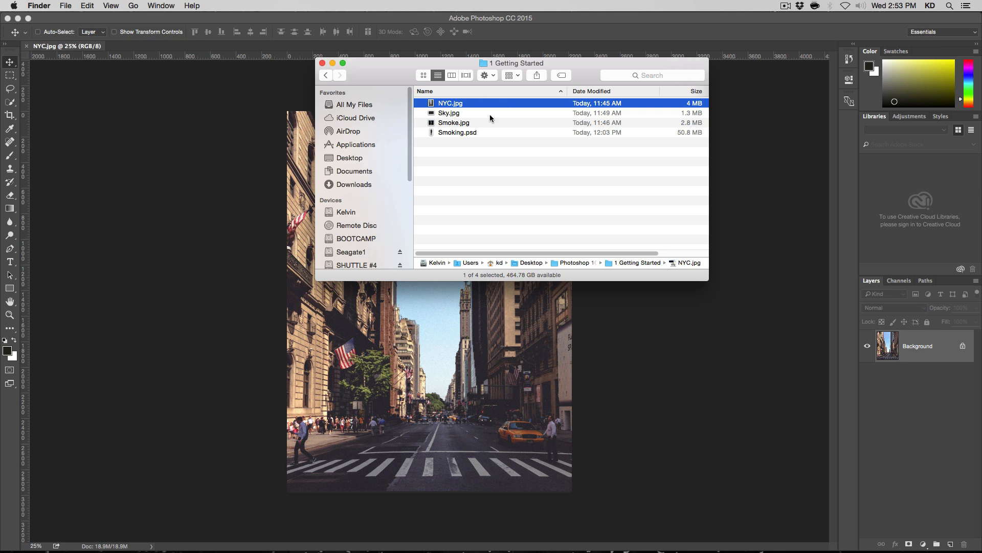
pyautogui.click(495, 131)
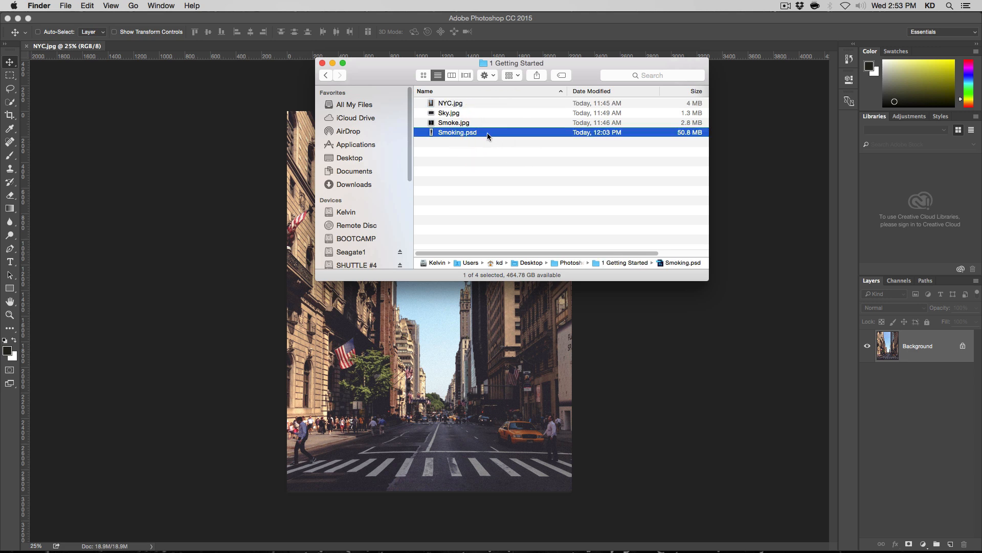
pyautogui.doubleClick(444, 131)
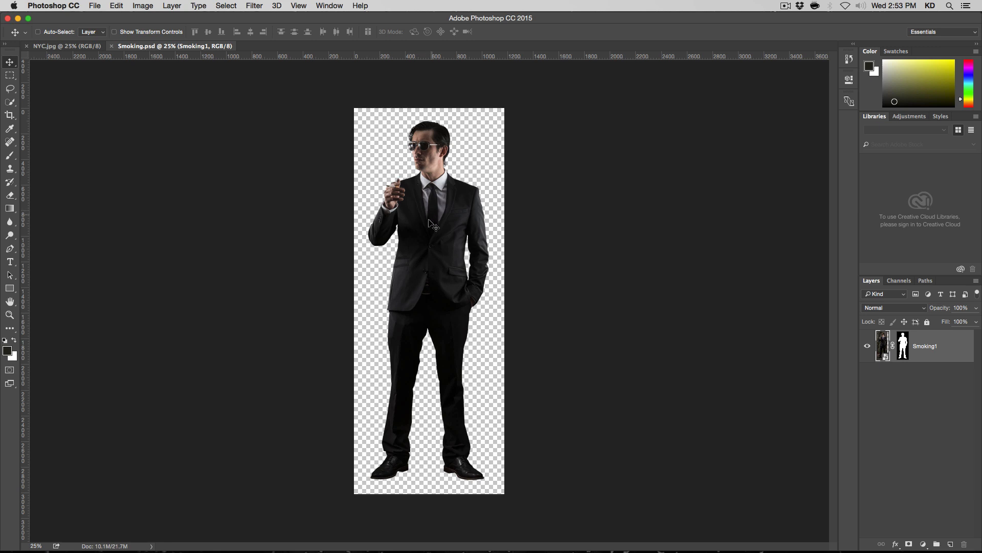
# Copy the man's Smoking1 layer from Smoking.psd into the NYC.jpg document, placing him over the middle of the street
pyautogui.moveTo(435, 235); pyautogui.dragTo(406, 210)
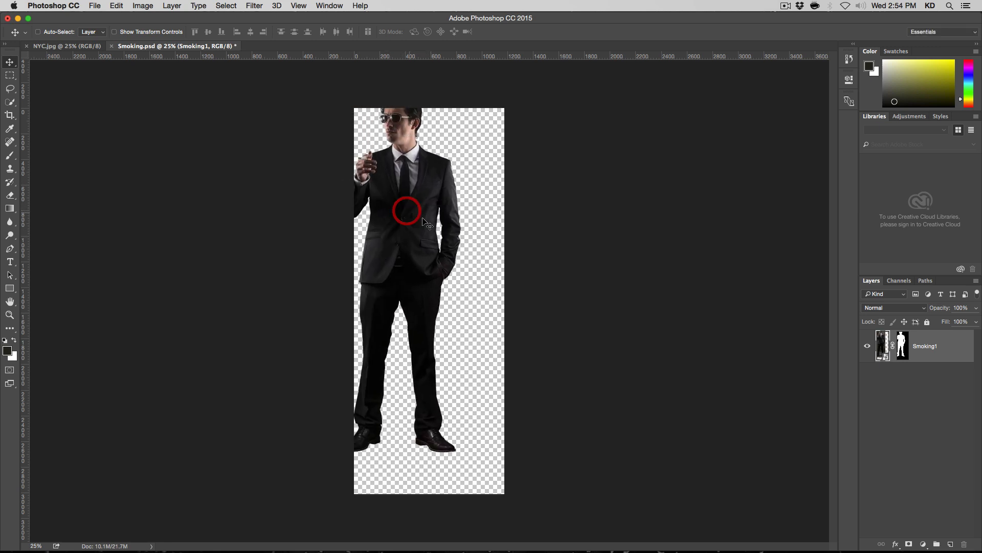
pyautogui.press('super+z')
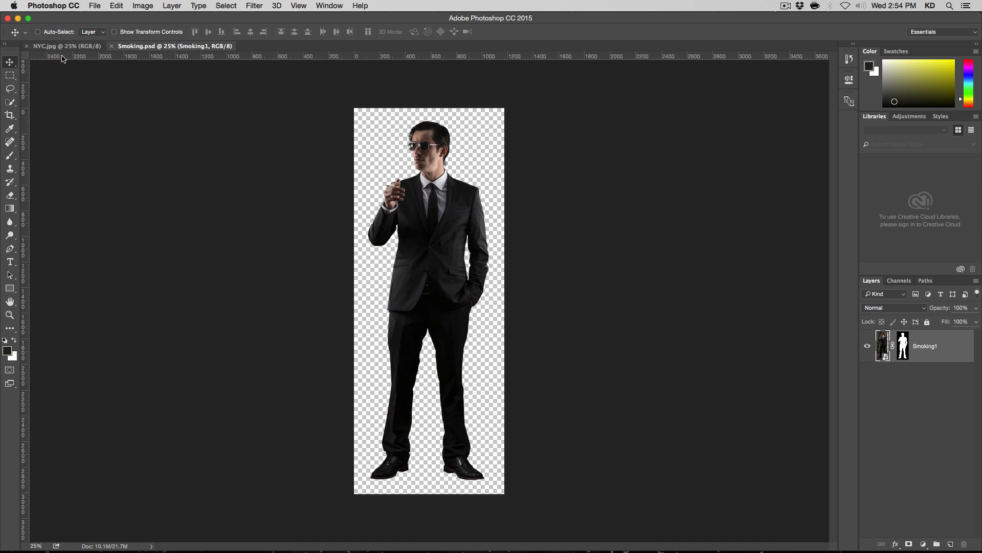
pyautogui.moveTo(442, 215); pyautogui.dragTo(318, 175)
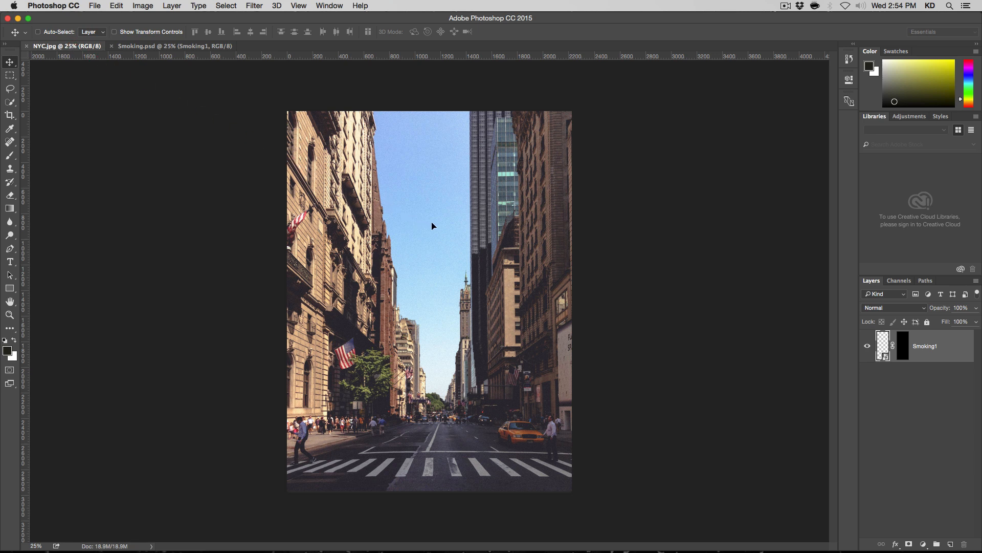
pyautogui.moveTo(442, 266); pyautogui.dragTo(442, 266)
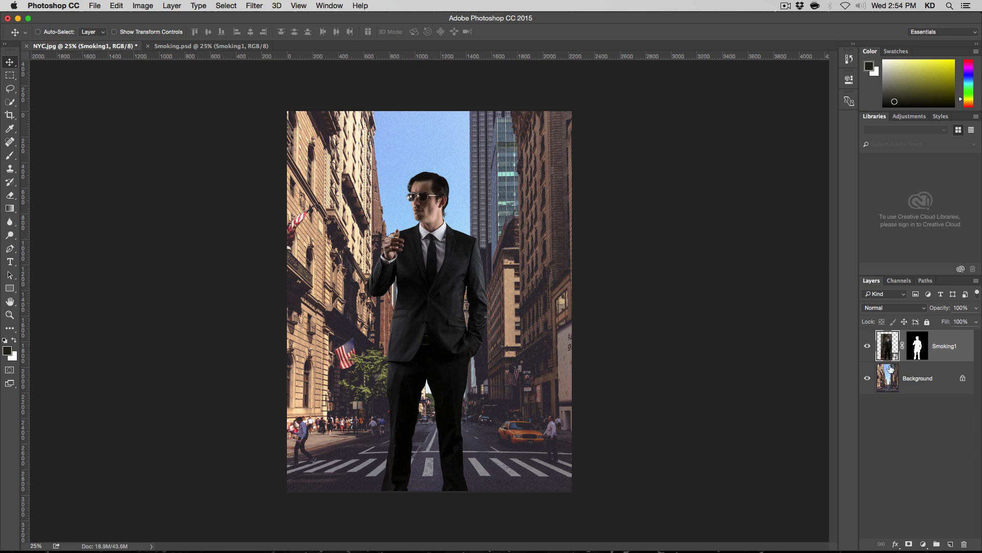
# Move the man on the Smoking1 layer around the street scene, placing him slightly right of the image centre
pyautogui.moveTo(343, 223); pyautogui.dragTo(397, 213)
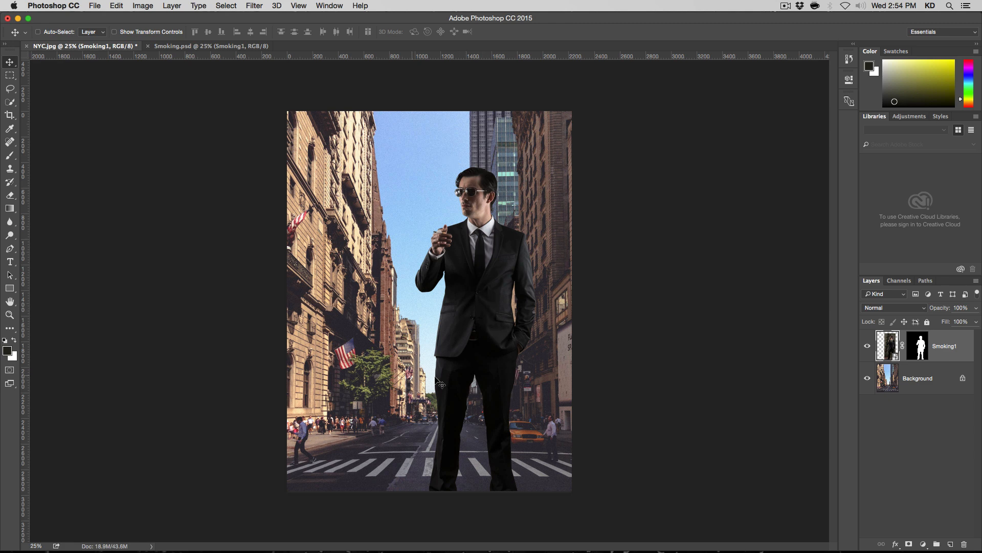
pyautogui.click(446, 351)
pyautogui.moveTo(446, 353); pyautogui.dragTo(468, 372)
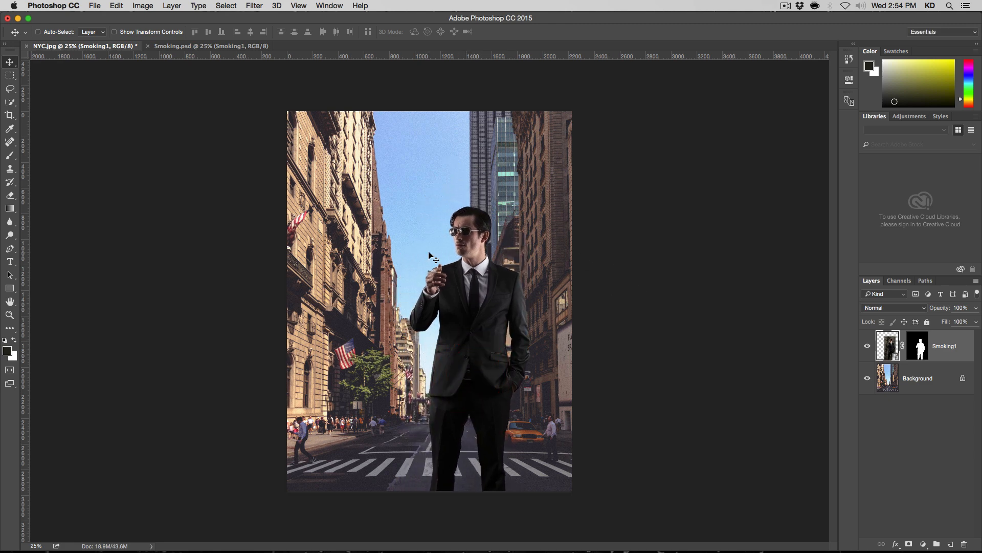
pyautogui.moveTo(441, 266); pyautogui.dragTo(497, 271)
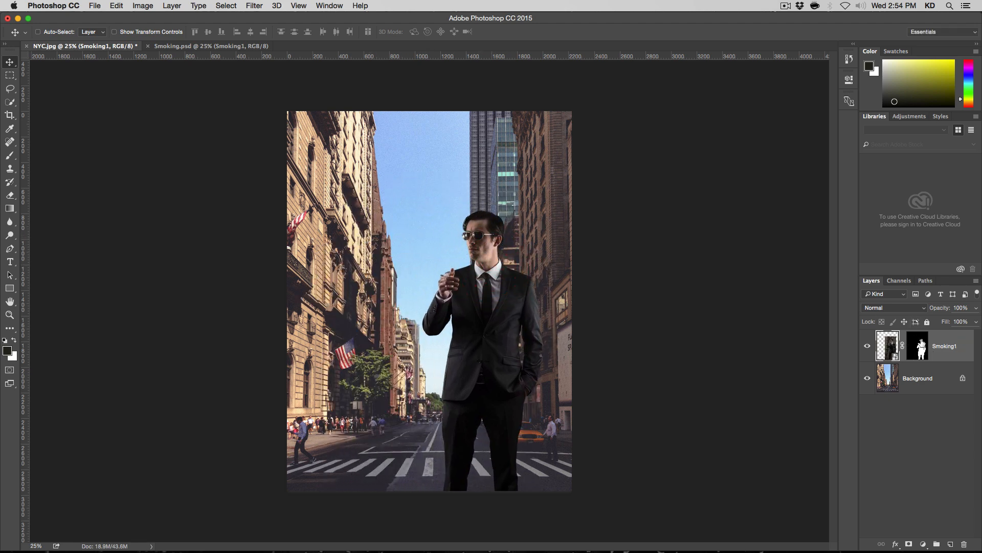
pyautogui.click(902, 346)
pyautogui.moveTo(486, 340); pyautogui.dragTo(467, 310)
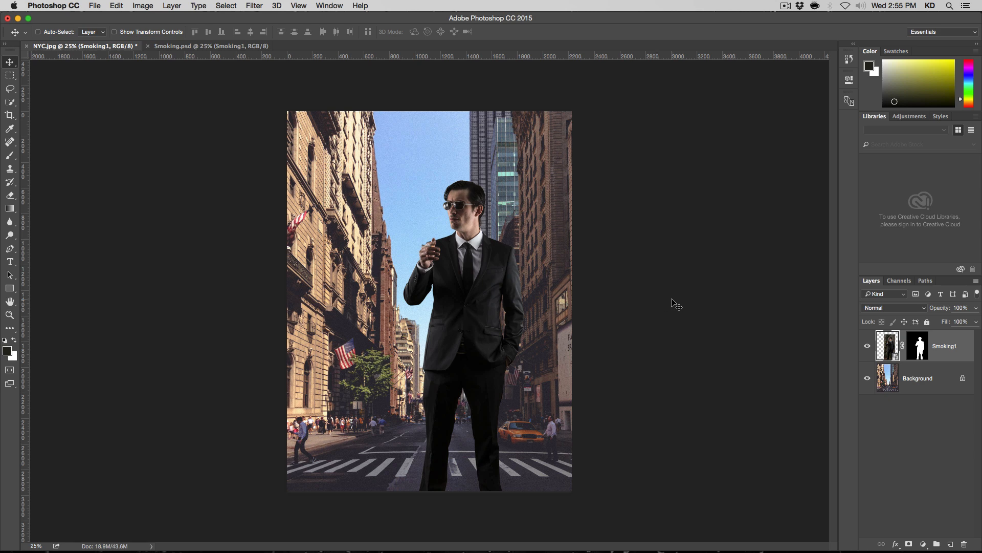
# Examine the Smoking1 smart object's raw adjustments in Camera Raw and close them without applying changes
pyautogui.doubleClick(890, 348)
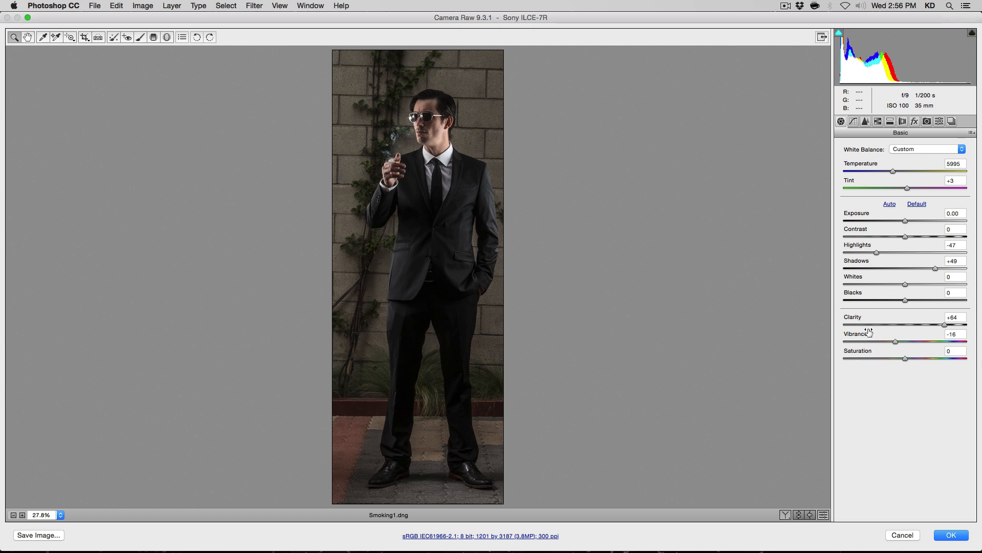
pyautogui.click(903, 535)
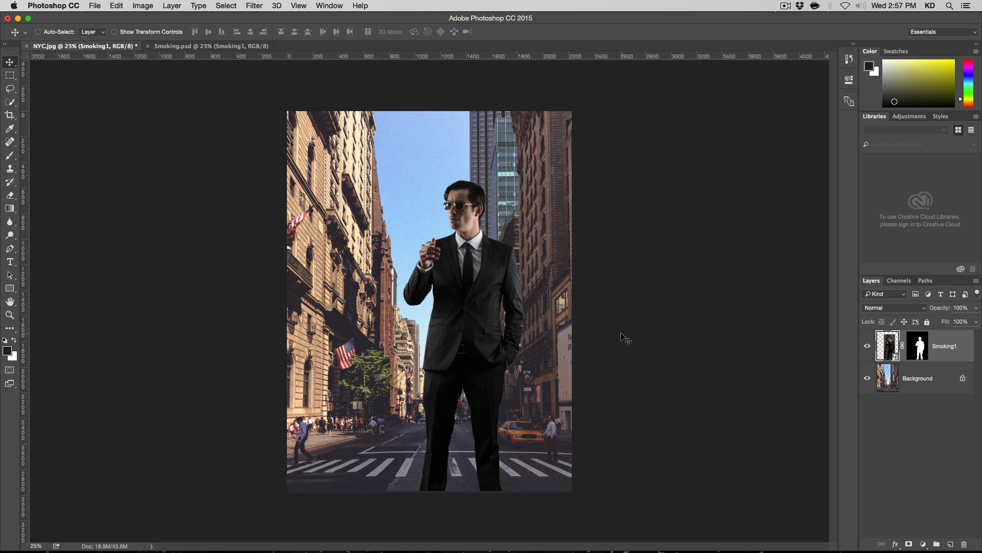
# Lower the Smoking1 layer's opacity to 67% and reposition the man so his whole figure fits within the street image
pyautogui.moveTo(492, 302); pyautogui.dragTo(456, 289)
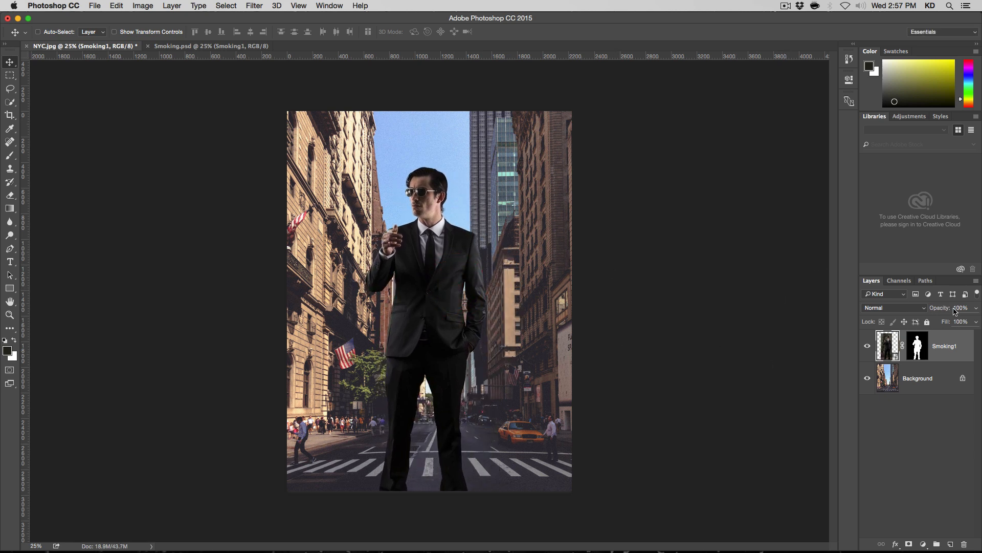
pyautogui.click(977, 311)
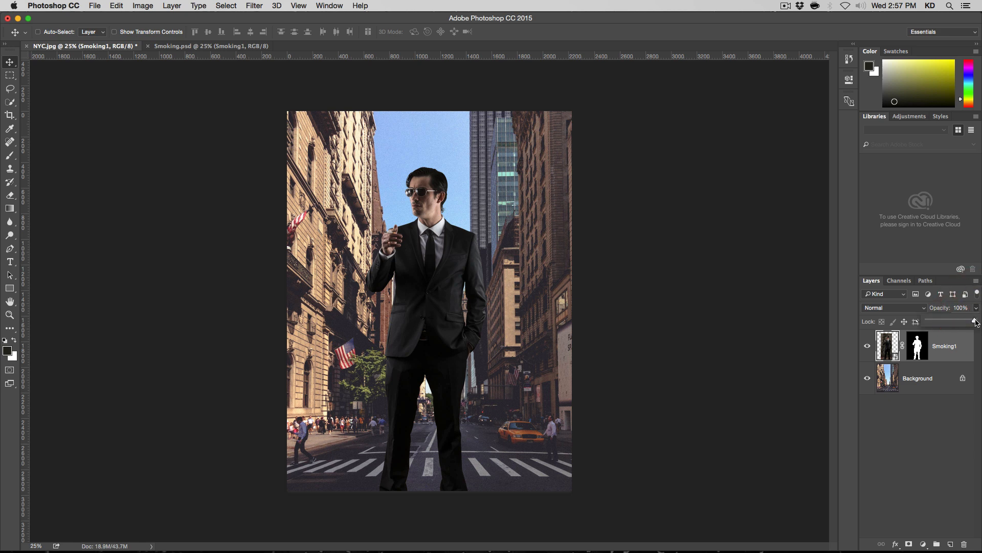
pyautogui.moveTo(976, 321); pyautogui.dragTo(958, 318)
pyautogui.moveTo(450, 319); pyautogui.dragTo(429, 281)
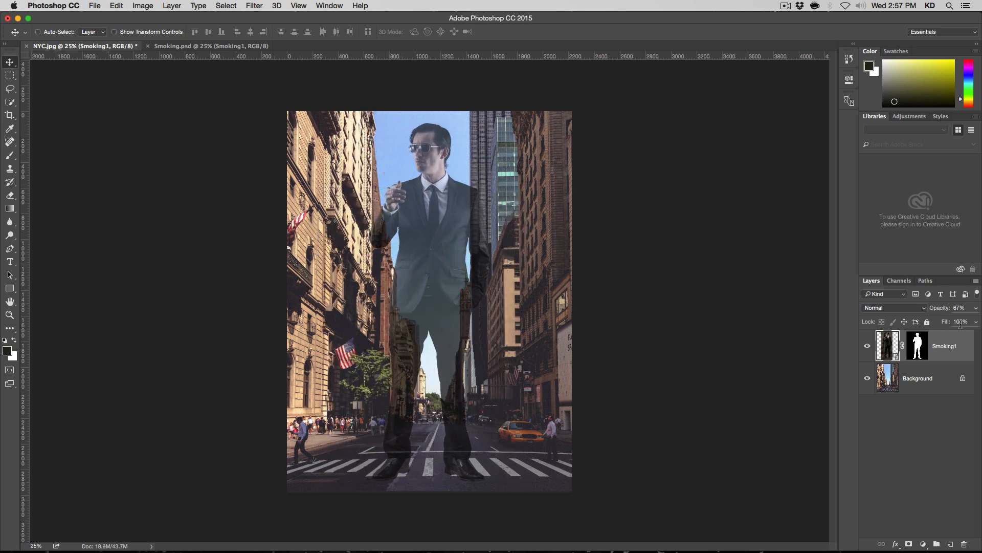
# Restore the Smoking1 layer's opacity to 100% and move the man slightly down and right on the crosswalk
pyautogui.click(976, 308)
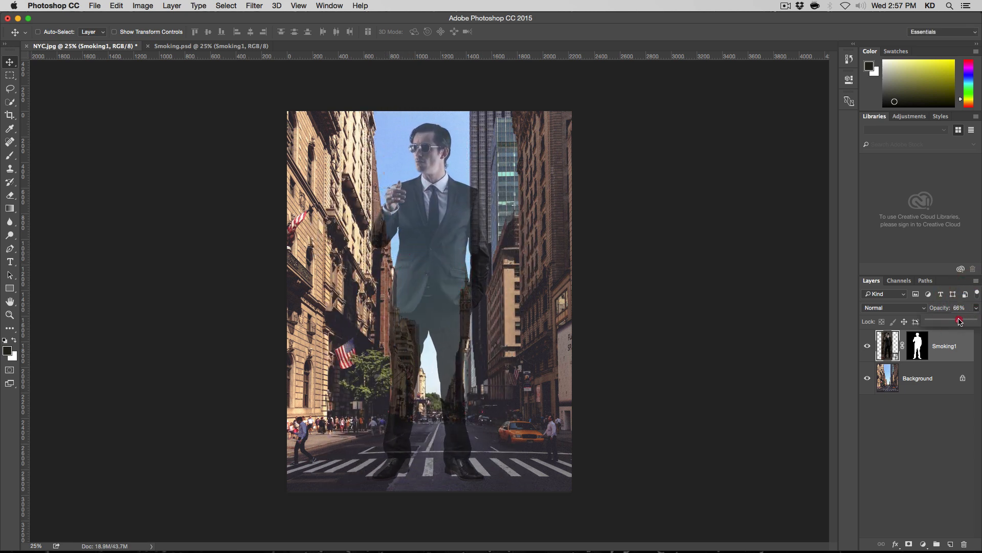
pyautogui.moveTo(958, 321); pyautogui.dragTo(980, 322)
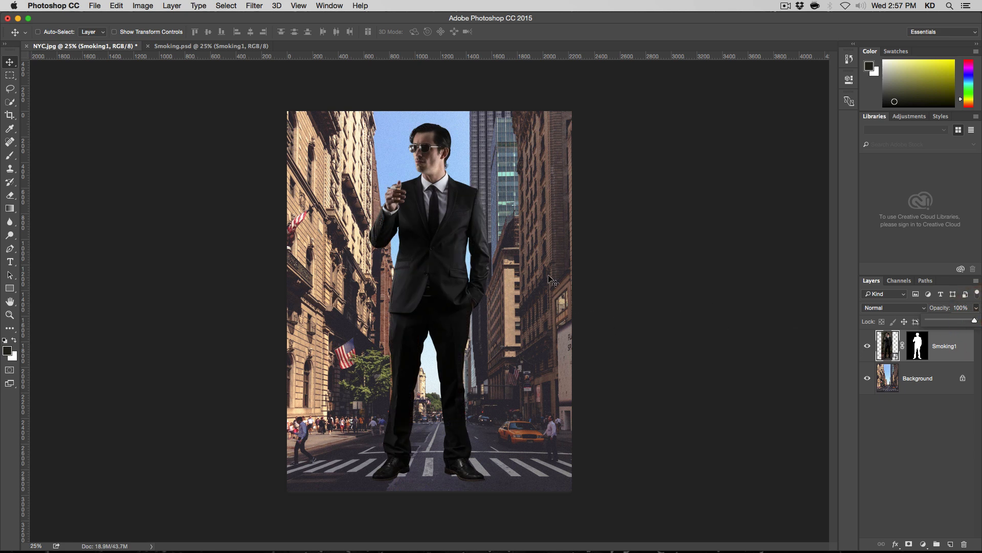
pyautogui.click(438, 252)
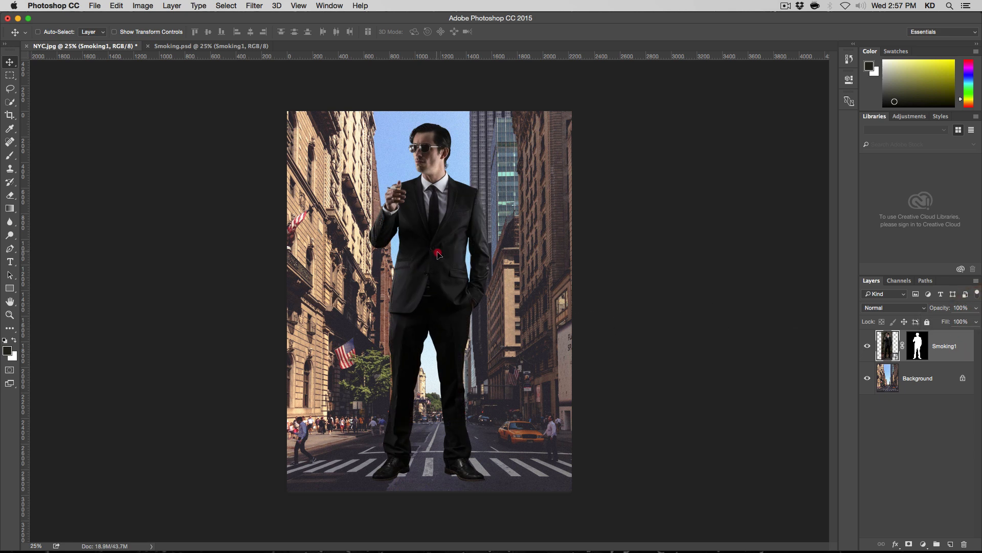
pyautogui.moveTo(438, 252); pyautogui.dragTo(450, 266)
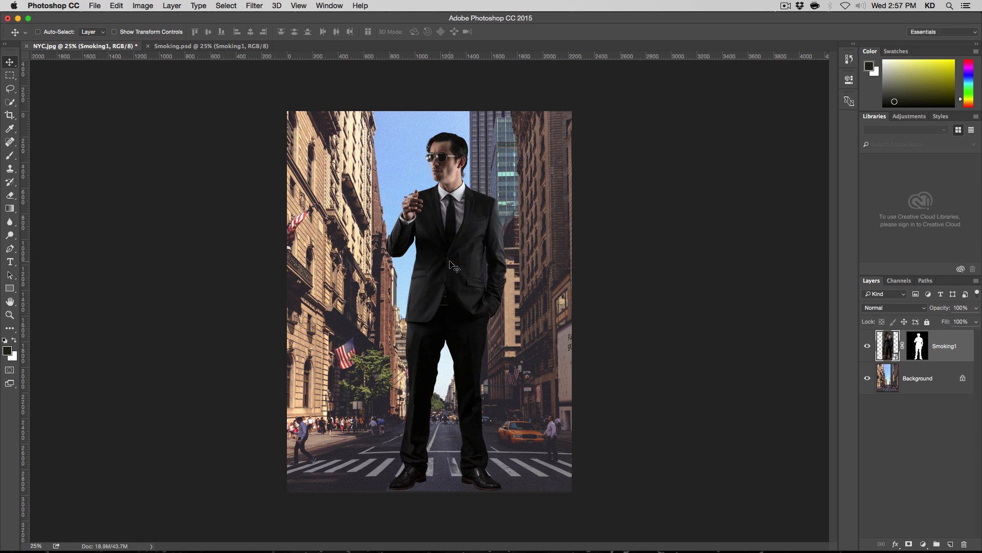
# Enlarge the man on the Smoking1 layer proportionally from his centre to about 155% with Free Transform
pyautogui.click(172, 5)
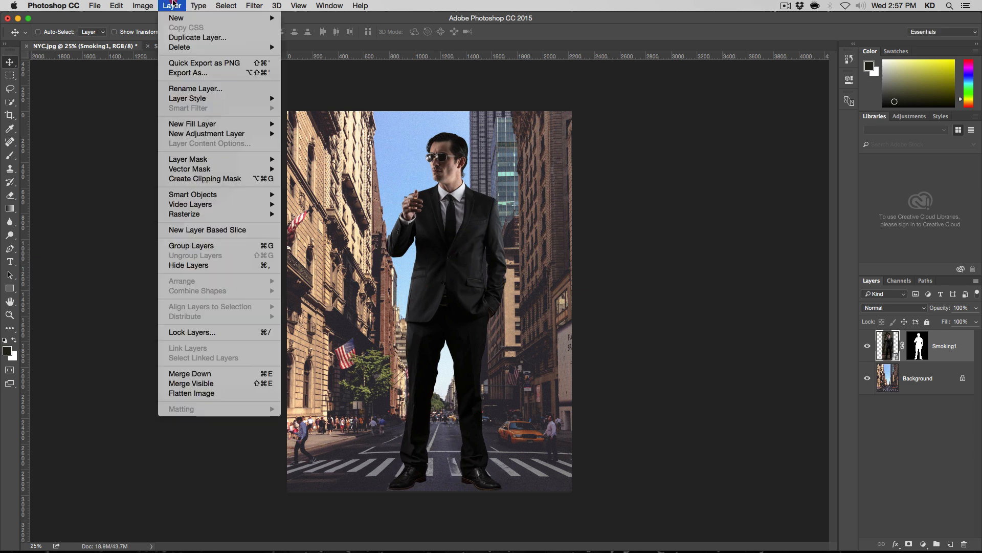
pyautogui.moveTo(153, 4)
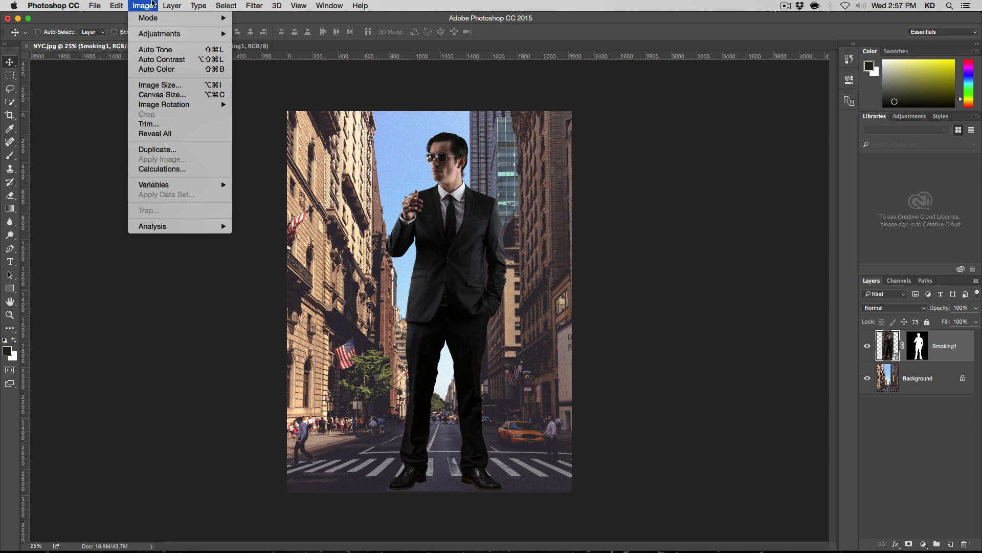
pyautogui.moveTo(118, 3)
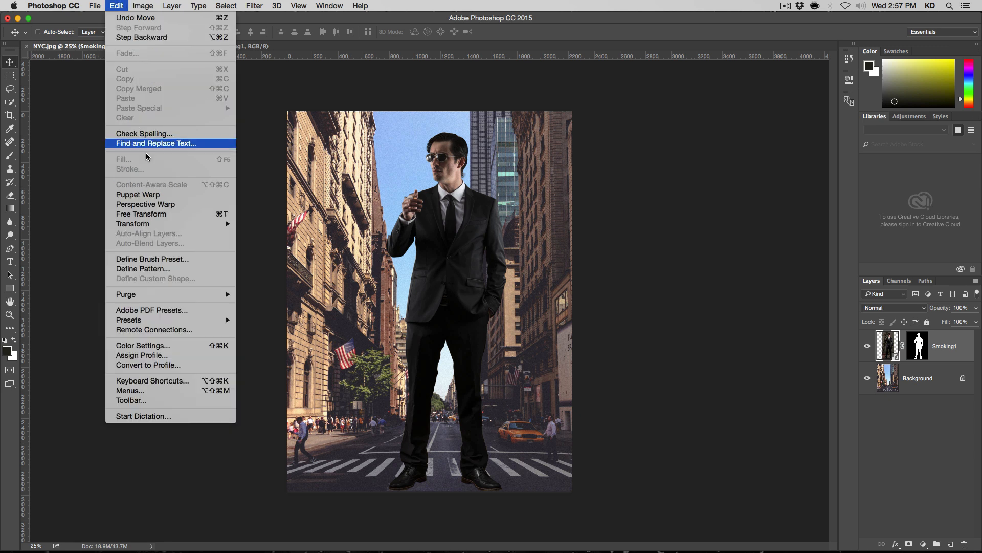
pyautogui.click(170, 215)
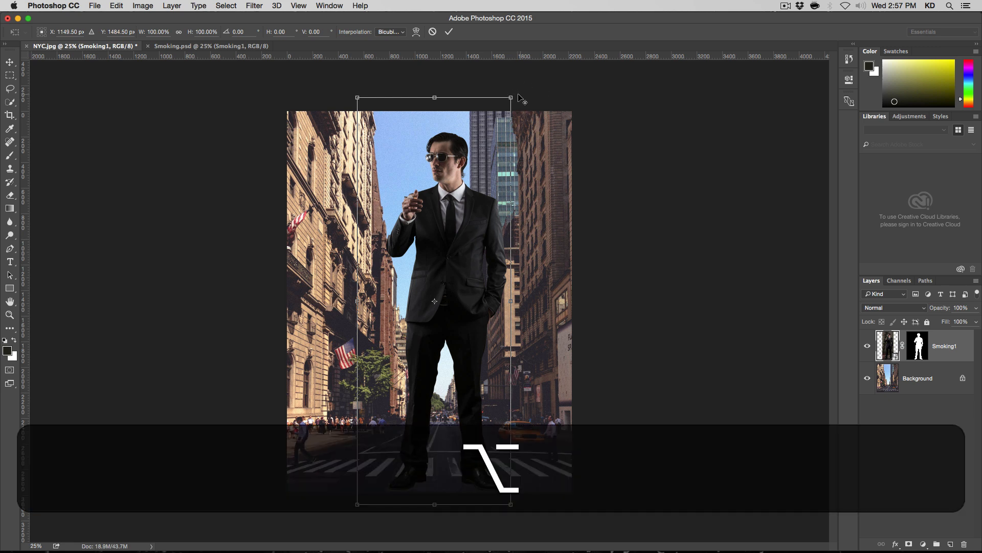
pyautogui.moveTo(511, 98); pyautogui.dragTo(514, 95)
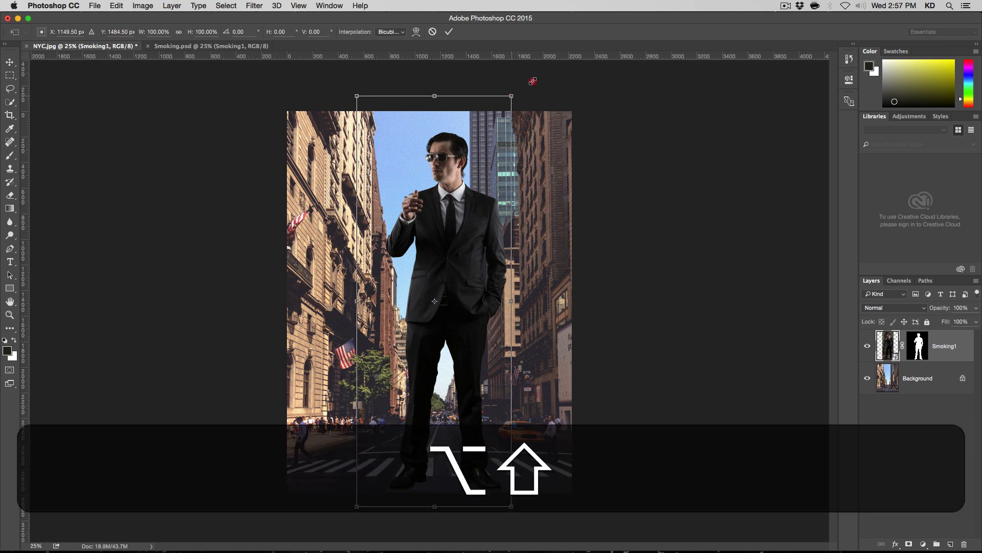
pyautogui.moveTo(551, 68); pyautogui.dragTo(671, 56)
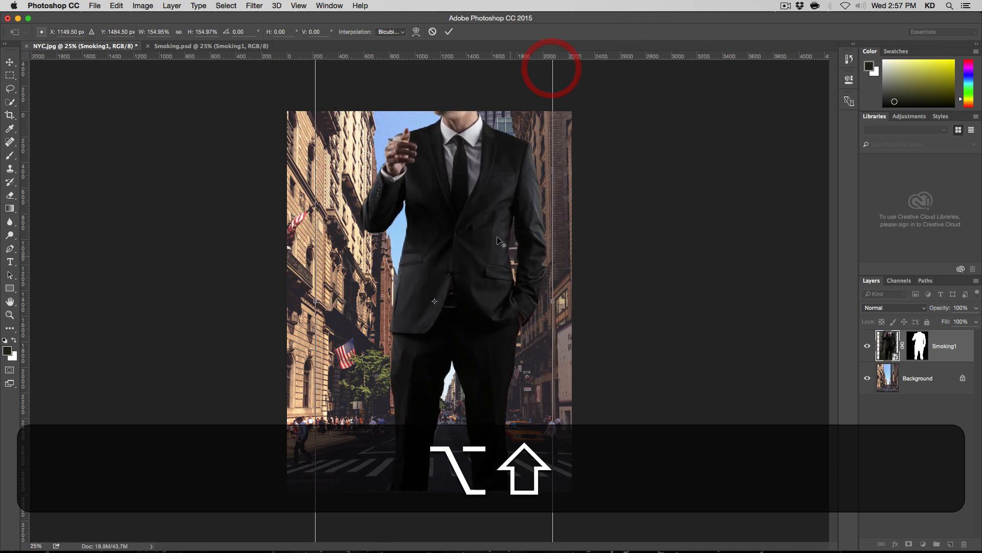
# Move the enlarged man down and slightly right so his head and upper body fill the street scene, applying the transform
pyautogui.moveTo(486, 174); pyautogui.dragTo(494, 257)
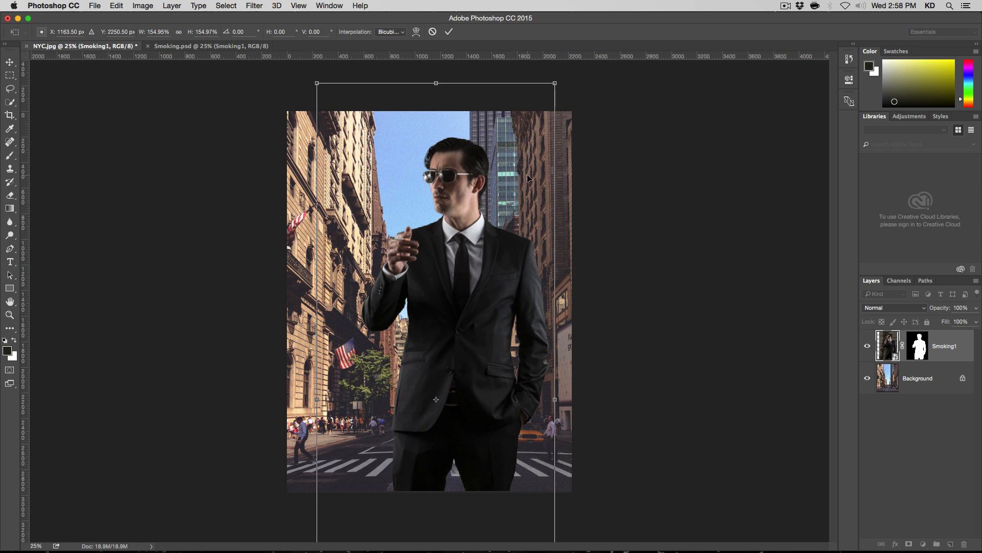
pyautogui.click(449, 32)
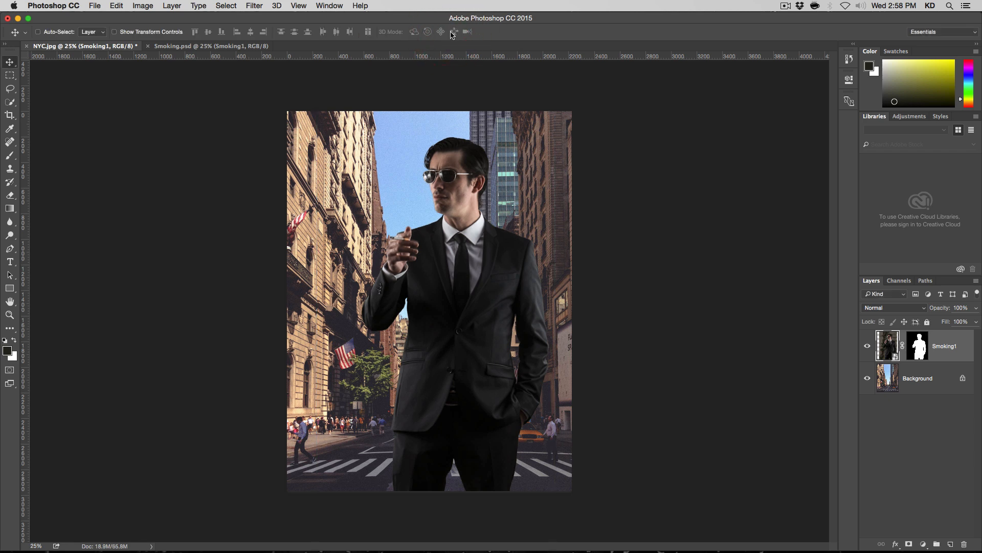
pyautogui.moveTo(444, 262); pyautogui.dragTo(461, 276)
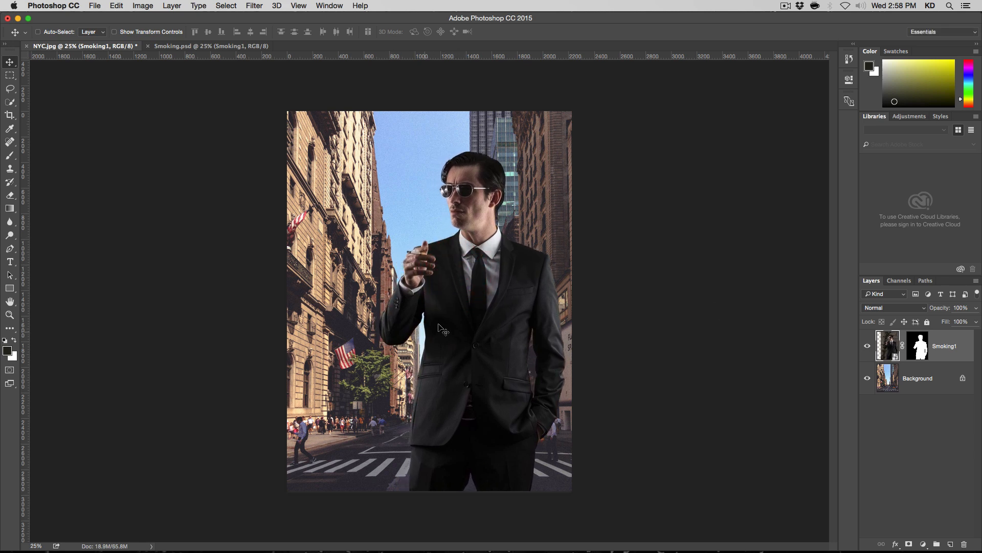
pyautogui.moveTo(462, 306); pyautogui.dragTo(452, 327)
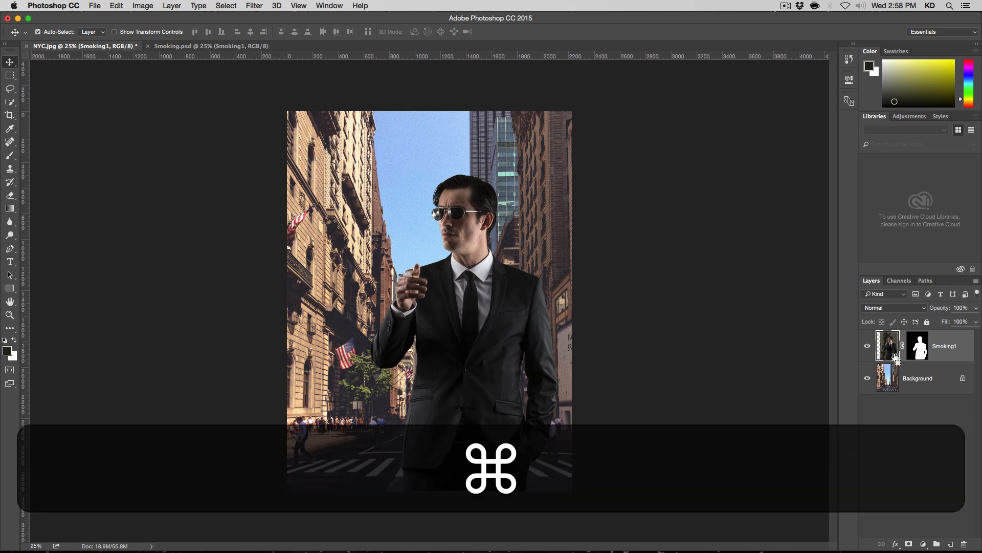
pyautogui.press('super+t')
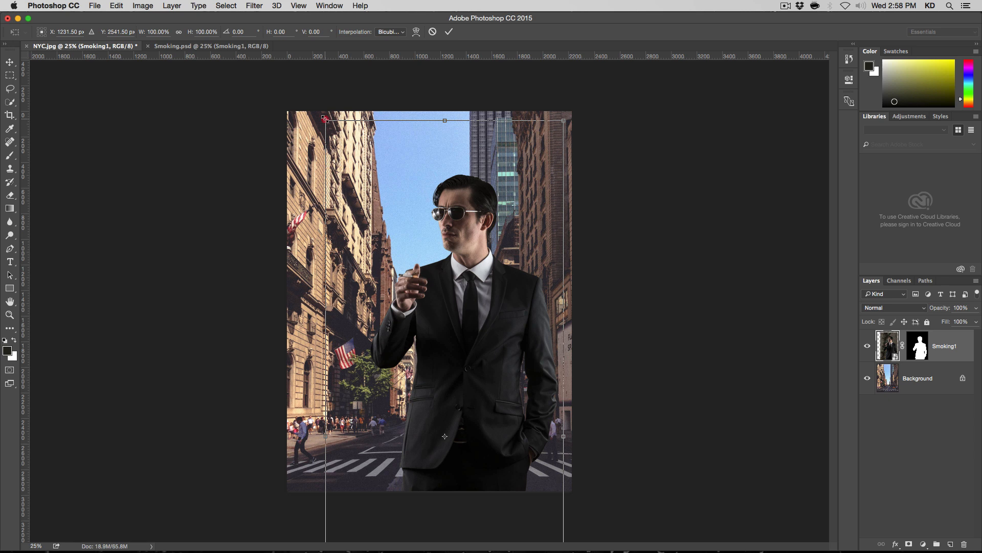
pyautogui.moveTo(325, 118); pyautogui.dragTo(370, 147)
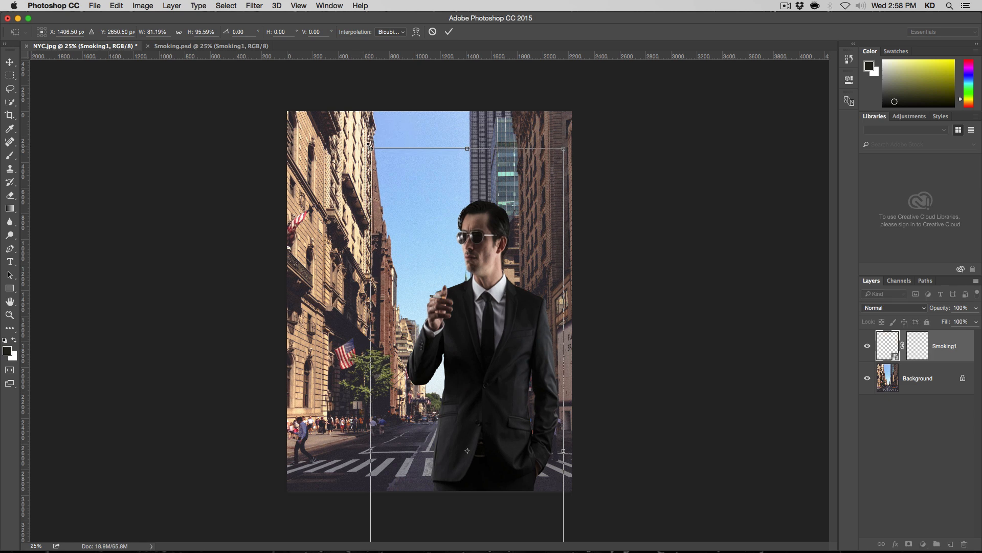
pyautogui.press('Escape')
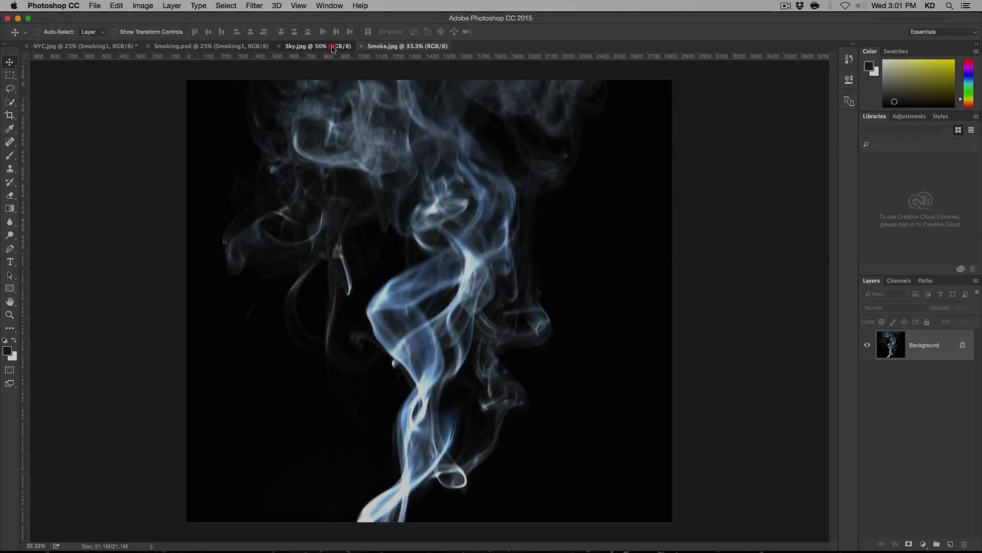
# Copy the smoke image from Smoke.jpg into NYC.jpg as a new layer above Smoking1, covering most of the scene
pyautogui.click(327, 47)
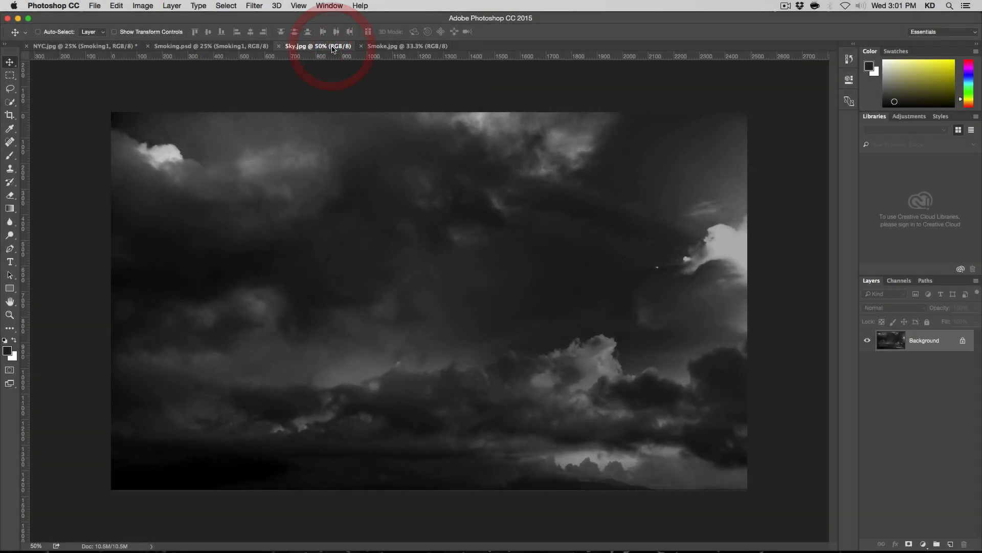
pyautogui.click(395, 47)
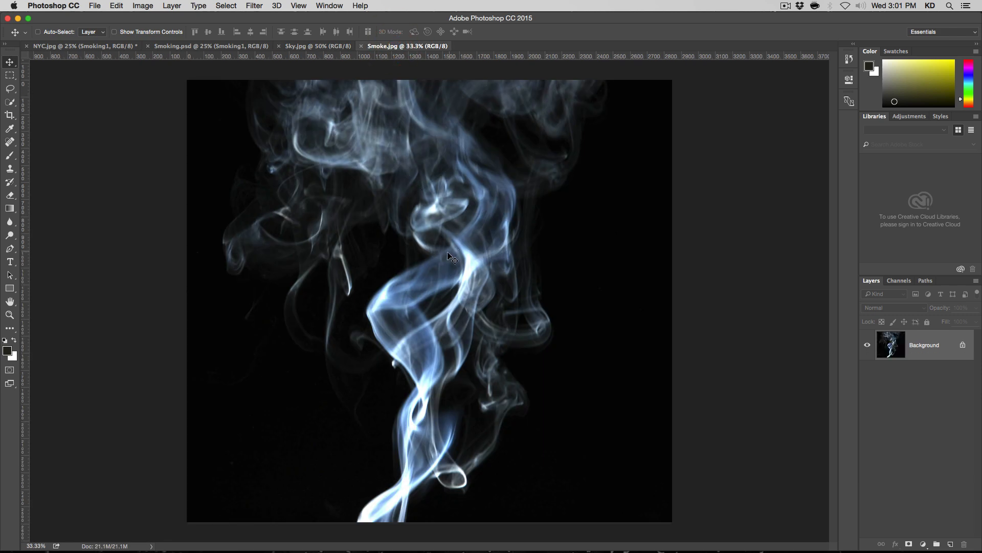
pyautogui.moveTo(499, 270); pyautogui.dragTo(95, 49)
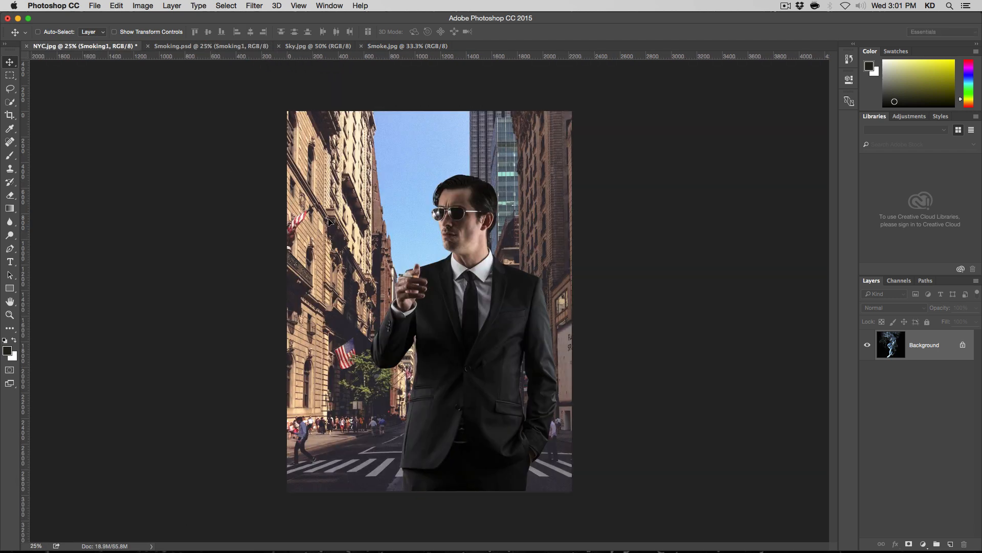
pyautogui.moveTo(425, 239); pyautogui.dragTo(472, 277)
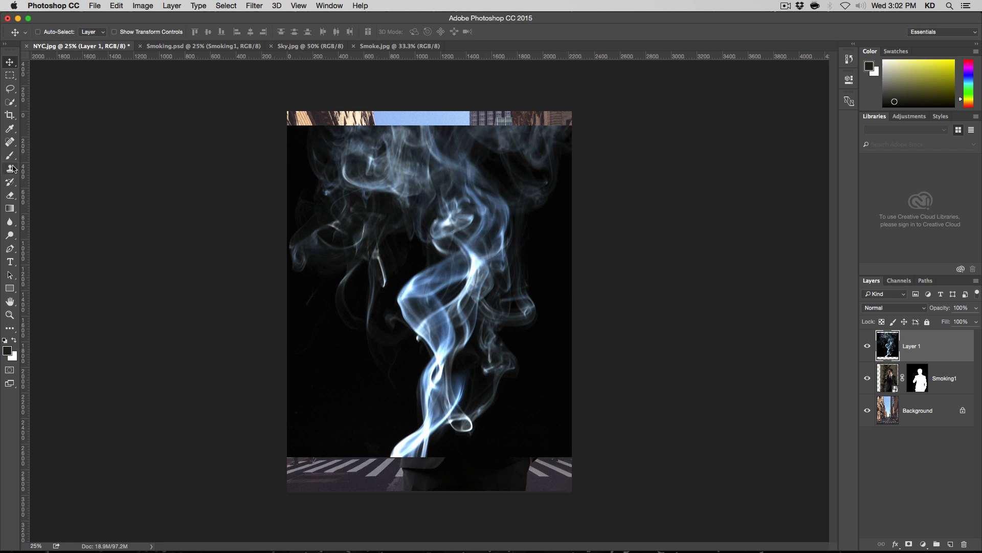
# Try to erase the smoke layer's lower black background with a 550 px Eraser and undo the stroke
pyautogui.press('e')
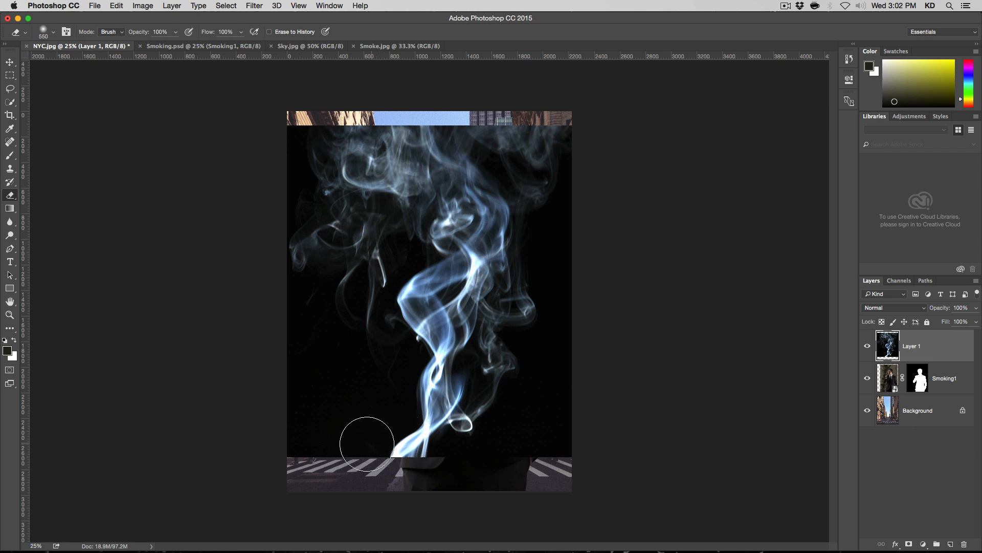
pyautogui.moveTo(346, 444)
pyautogui.mouseDown()
pyautogui.moveTo(343, 381)
pyautogui.moveTo(353, 426)
pyautogui.moveTo(403, 446)
pyautogui.moveTo(422, 369)
pyautogui.moveTo(408, 339)
pyautogui.moveTo(428, 319)
pyautogui.moveTo(519, 383)
pyautogui.moveTo(479, 367)
pyautogui.moveTo(520, 364)
pyautogui.mouseUp()
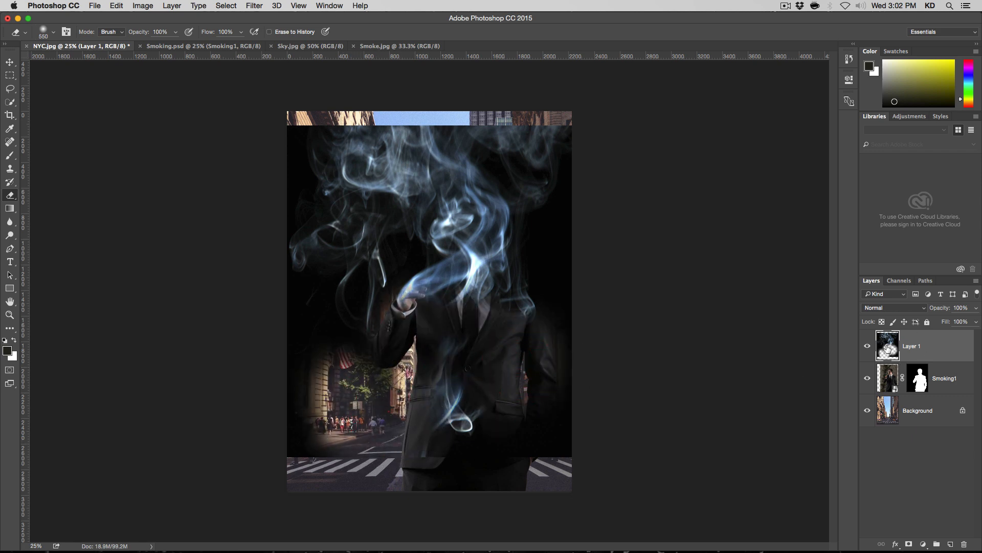
pyautogui.press('super+z')
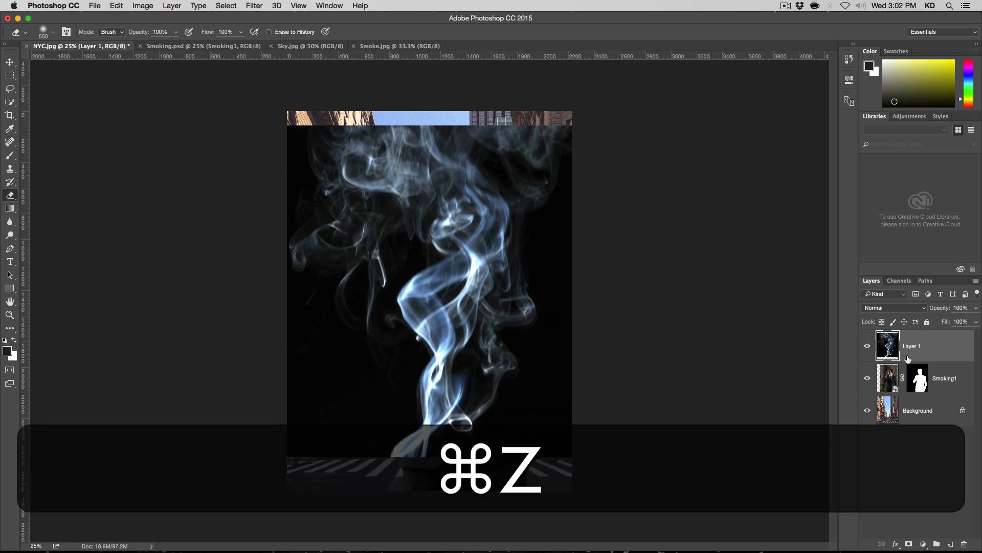
# Set the smoke layer's blend mode to Screen and activate the Move tool
pyautogui.click(899, 307)
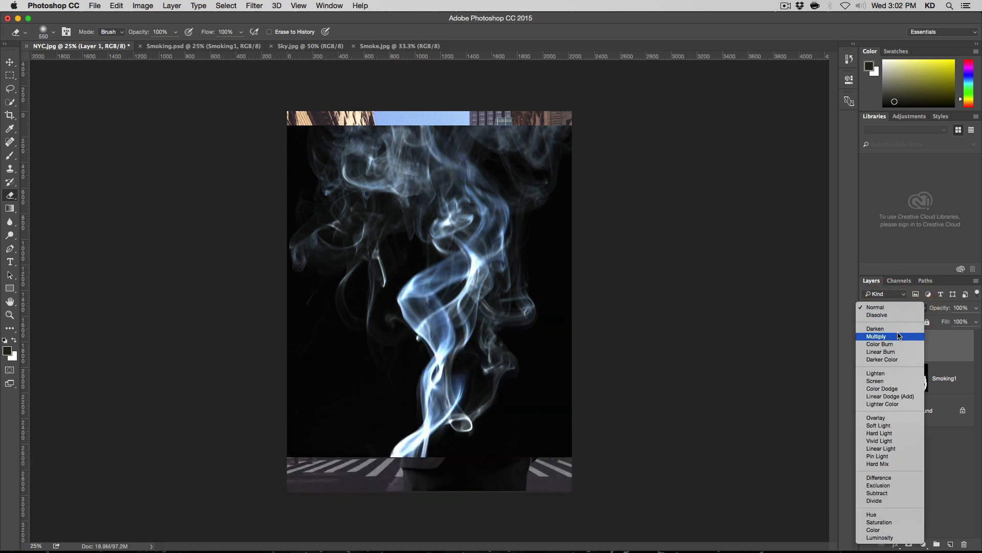
pyautogui.click(891, 382)
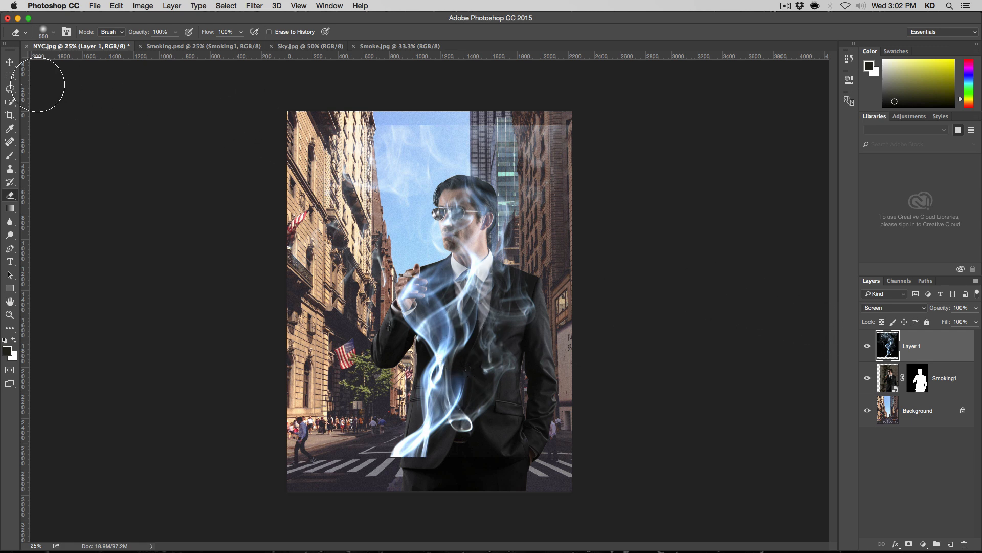
pyautogui.click(9, 64)
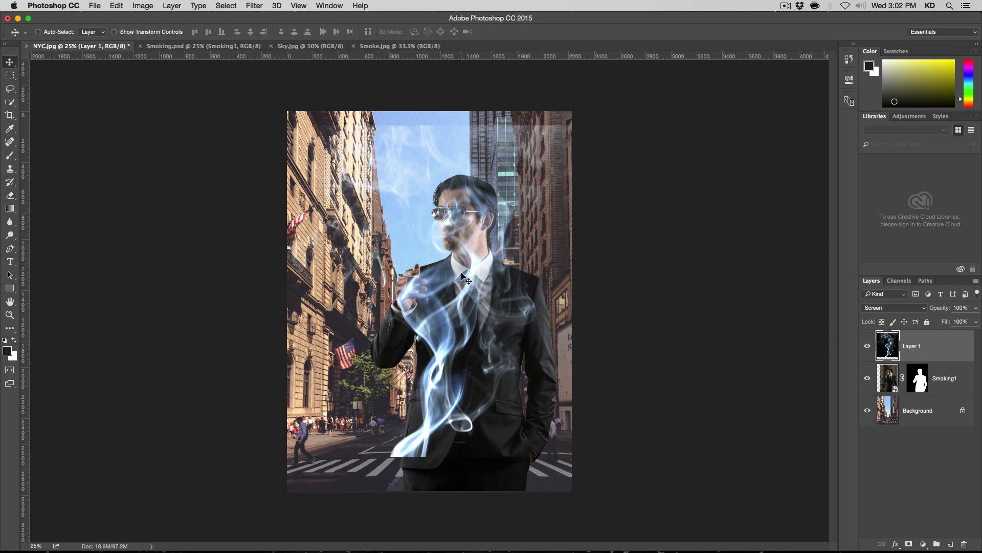
# Flip the smoke on Layer 1 horizontally within a Free Transform
pyautogui.press('super')
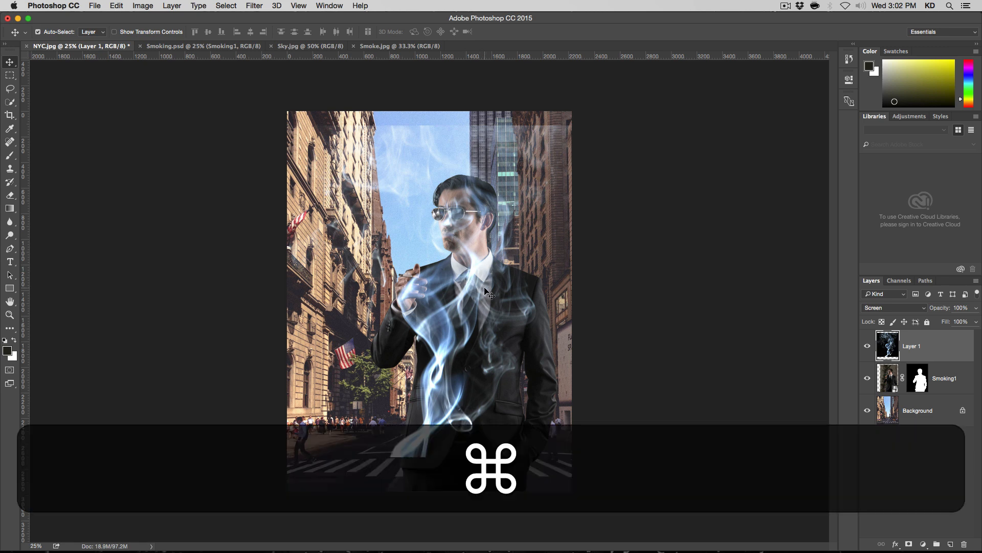
pyautogui.press('super+t')
pyautogui.click(116, 5)
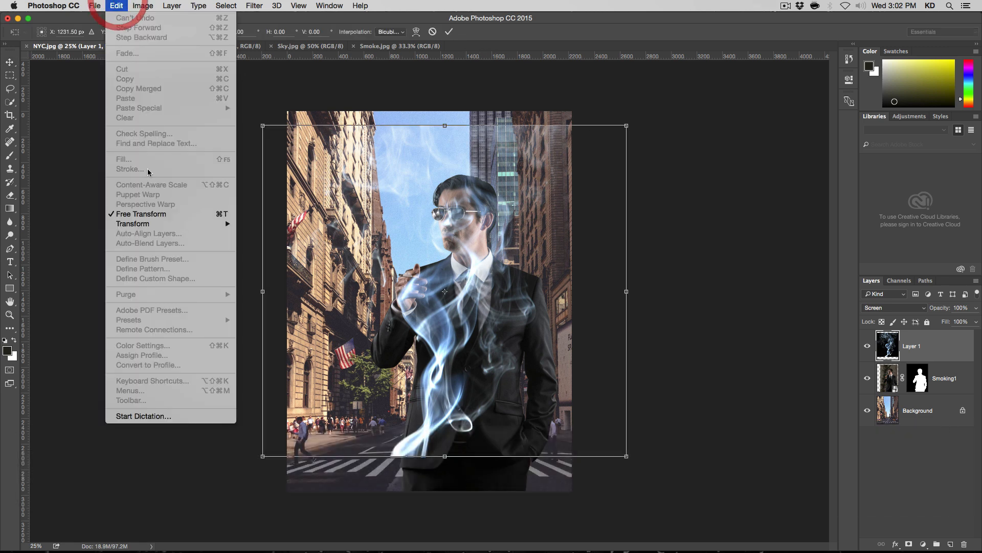
pyautogui.click(113, 4)
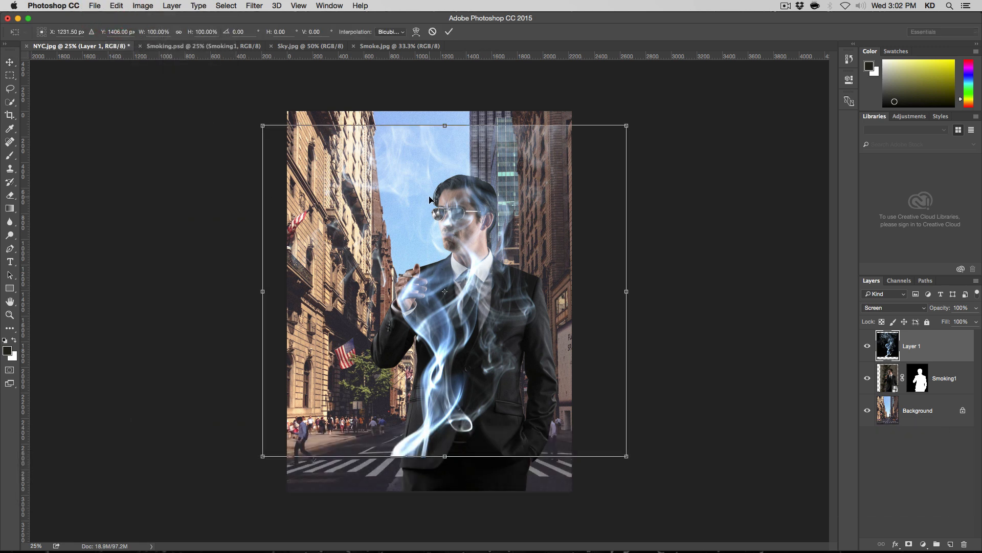
pyautogui.rightClick(420, 161)
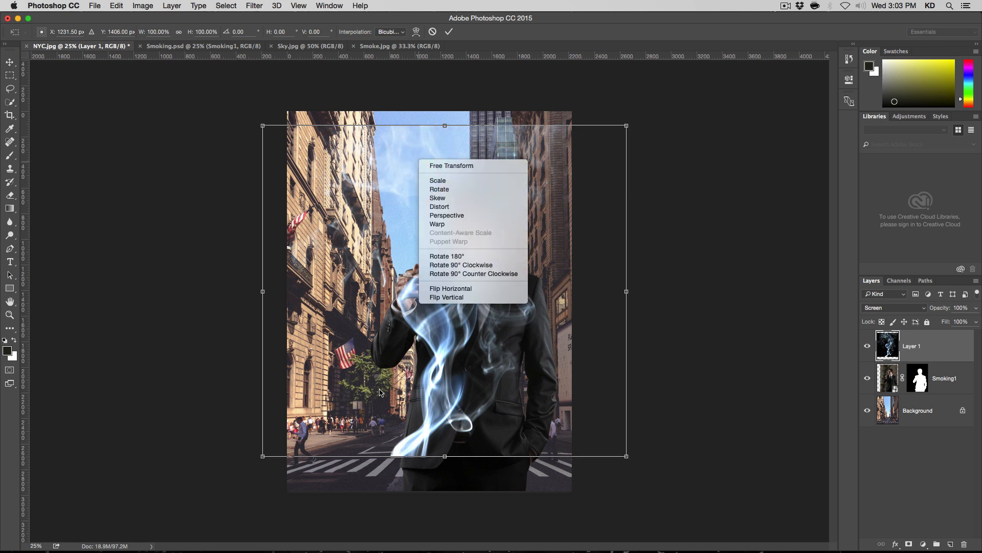
pyautogui.click(508, 289)
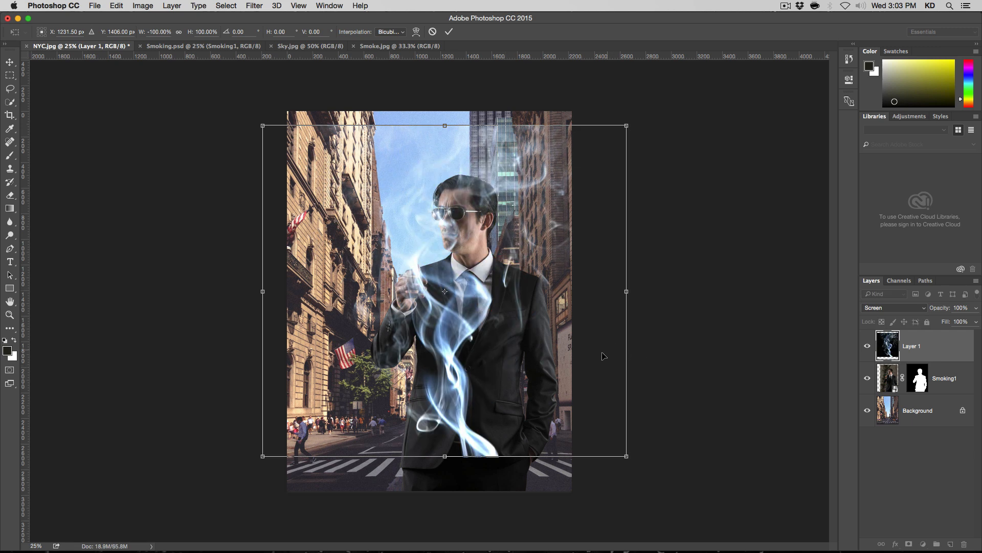
# Shrink the smoke to about 36% width and 53% height and place it rising above the man's cigarette hand
pyautogui.moveTo(626, 456); pyautogui.dragTo(447, 294)
pyautogui.moveTo(365, 239); pyautogui.dragTo(390, 219)
pyautogui.moveTo(287, 104); pyautogui.dragTo(341, 97)
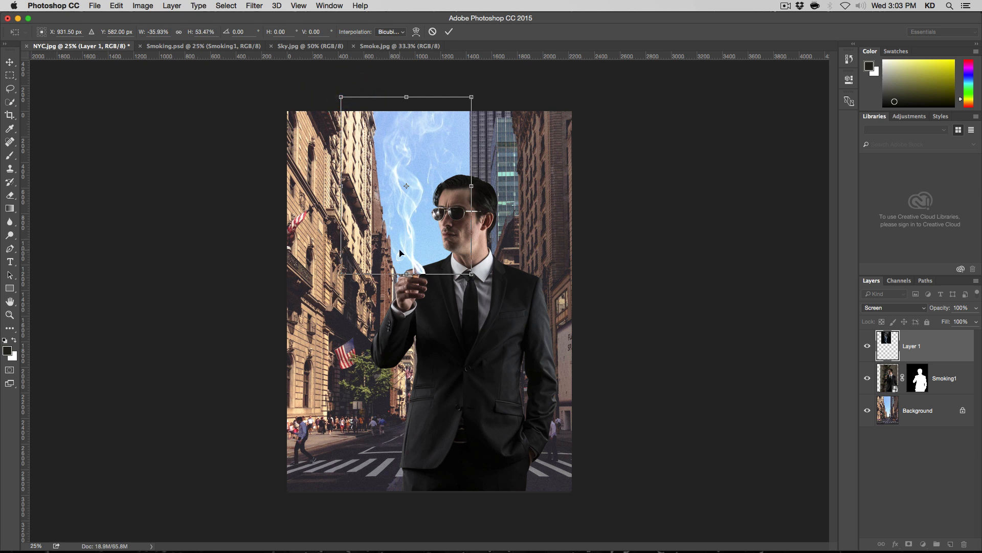
pyautogui.moveTo(416, 228); pyautogui.dragTo(396, 225)
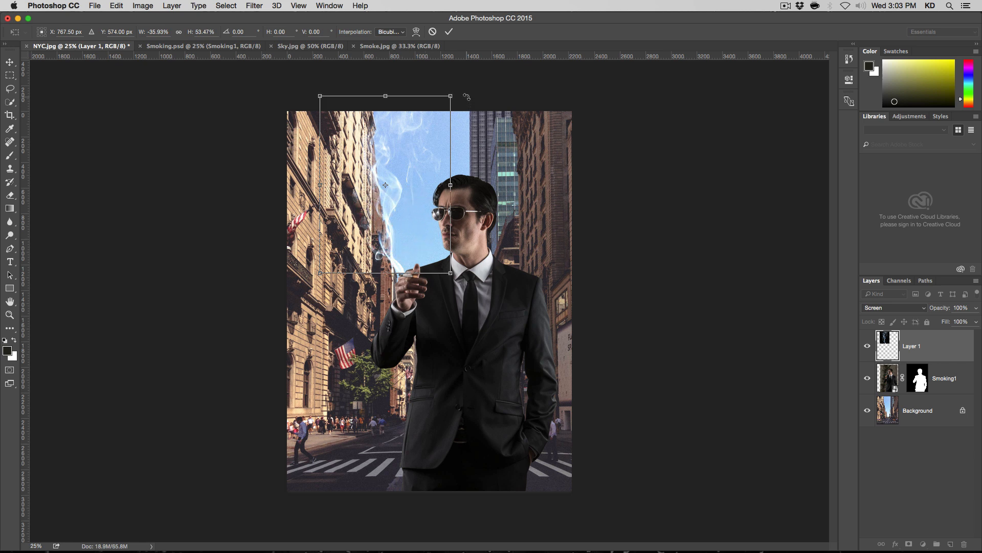
# Rotate the smoke about 15° clockwise and move it back over the man's raised hand
pyautogui.moveTo(467, 97); pyautogui.dragTo(486, 100)
pyautogui.moveTo(411, 155)
pyautogui.mouseDown()
pyautogui.moveTo(430, 154)
pyautogui.moveTo(421, 154)
pyautogui.mouseUp()
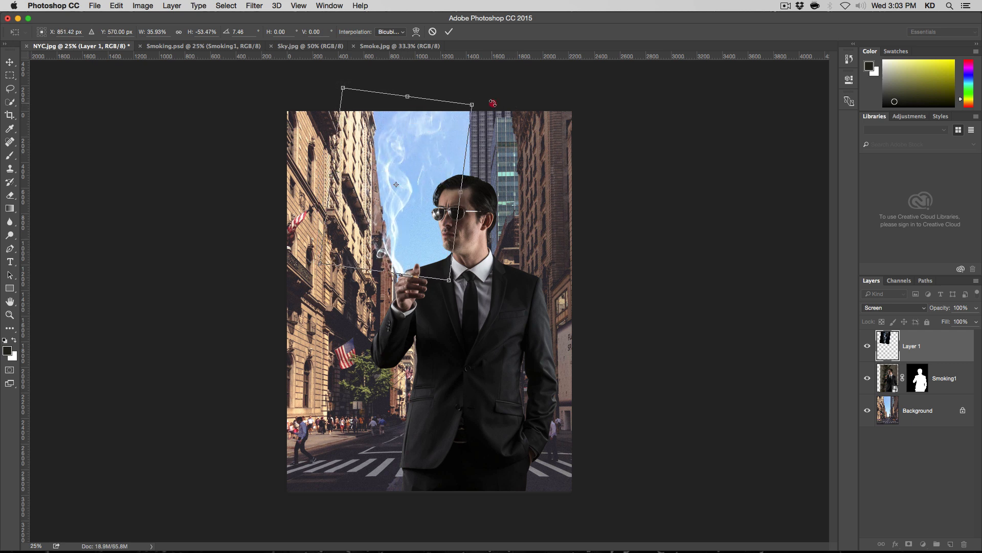
pyautogui.moveTo(492, 103); pyautogui.dragTo(508, 105)
pyautogui.moveTo(396, 224); pyautogui.dragTo(407, 220)
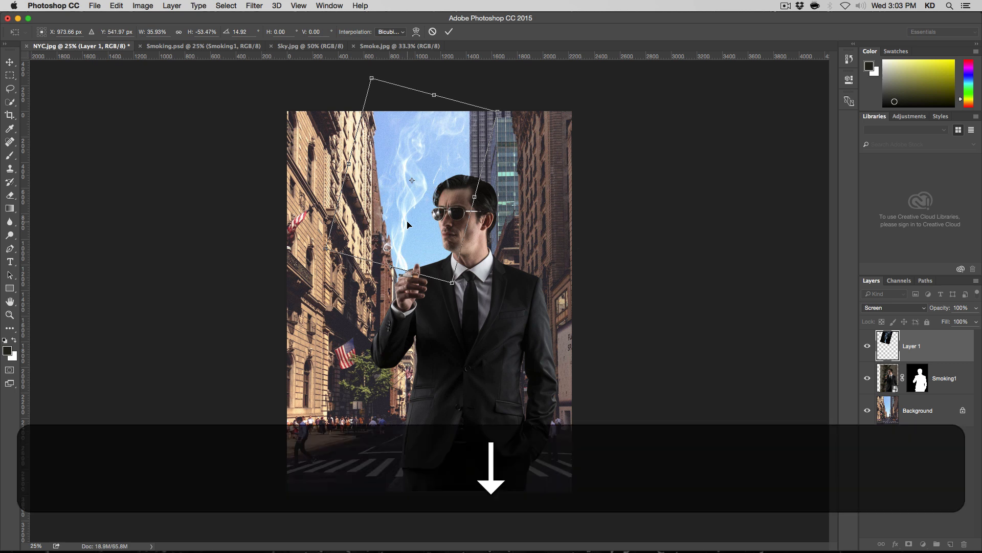
# Nudge the smoke slightly down and left to about X 954 px, Y 570 px, aligning its base with the cigarette
pyautogui.press('Down')
pyautogui.press('Down')
pyautogui.press('Down')
pyautogui.press('Down')
pyautogui.press('Down')
pyautogui.press('Left')
pyautogui.press('Left')
pyautogui.press('Left')
pyautogui.press('Left')
pyautogui.press('Left')
pyautogui.press('Down')
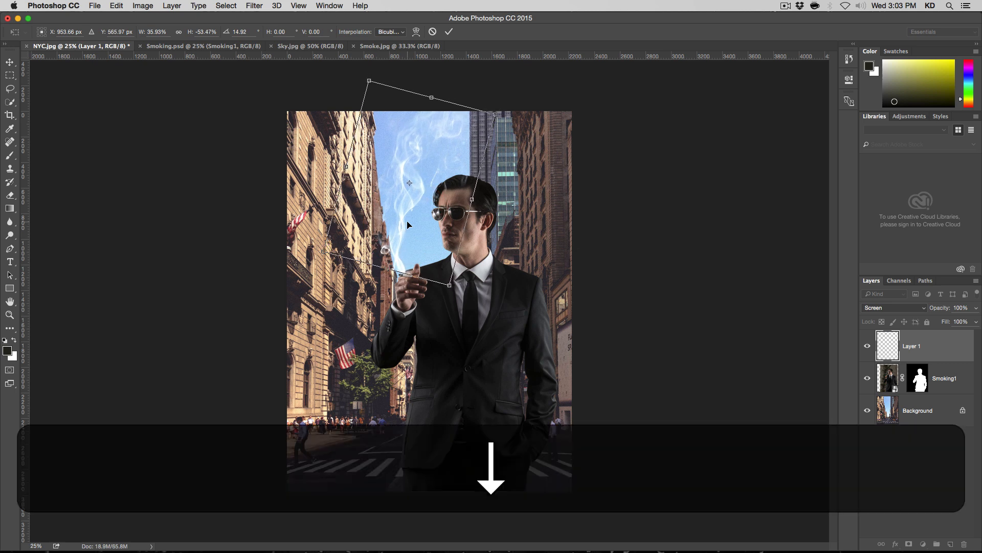
pyautogui.press('Up')
pyautogui.press('Down')
pyautogui.press('Left')
pyautogui.press('Down')
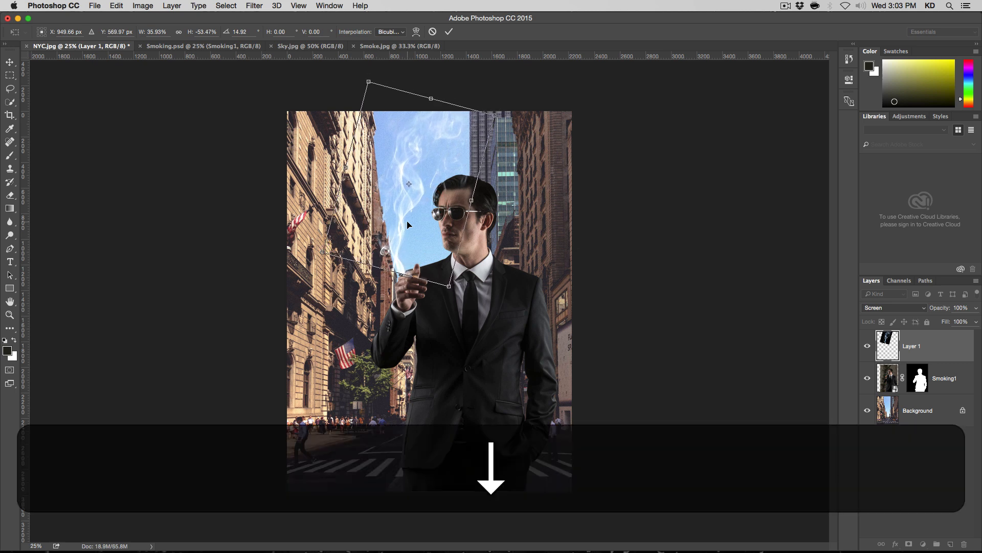
pyautogui.press('Right')
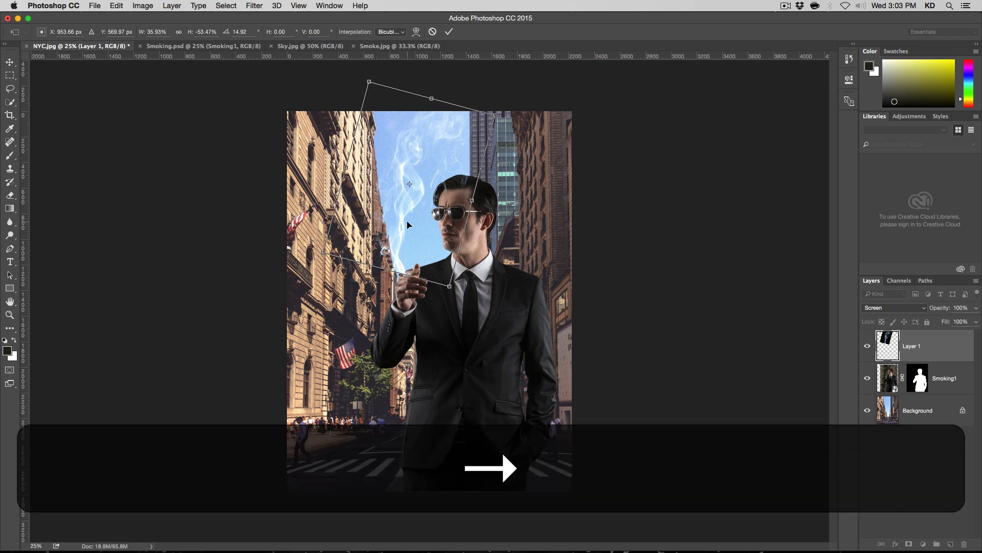
# Nudge the smoke slightly and apply the Free Transform on Layer 1
pyautogui.press('Left')
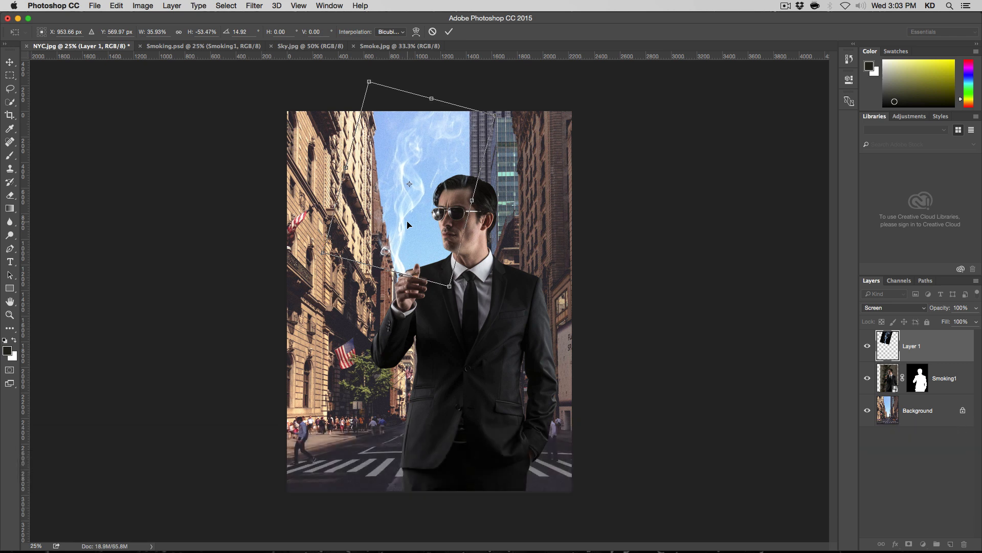
pyautogui.press('Return')
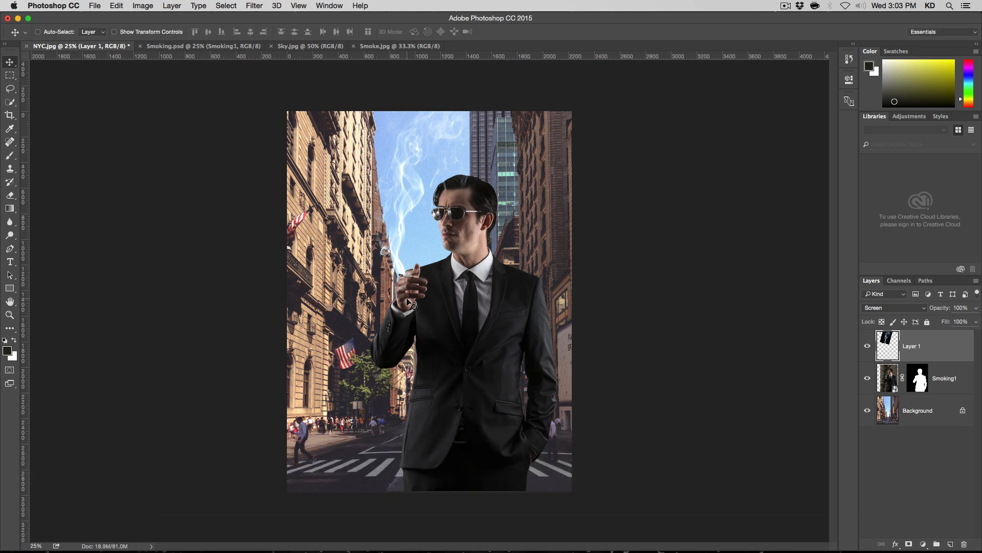
# Erase the stray smoke residue beside the cigarette tip on Layer 1 with a soft 70 px Eraser
pyautogui.press('super')
pyautogui.click(9, 315)
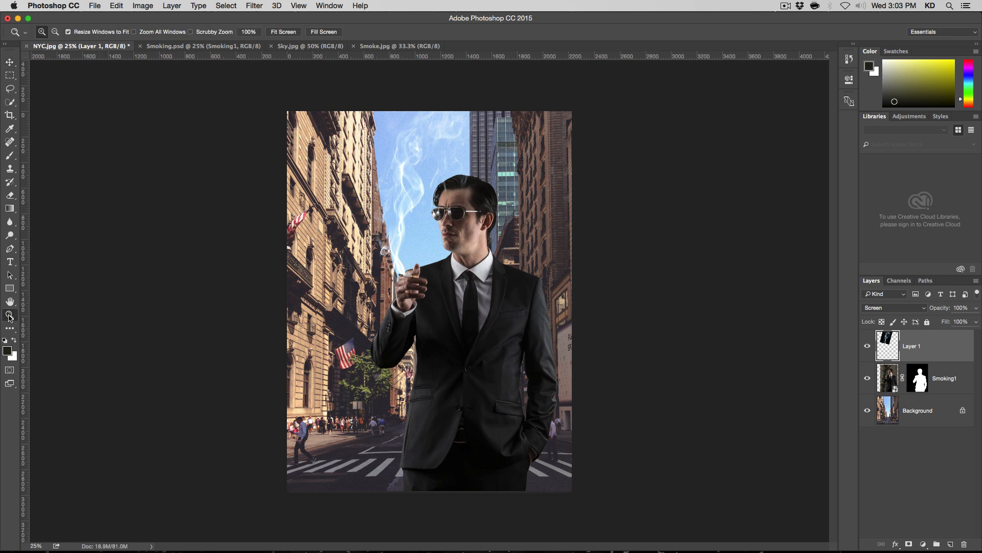
pyautogui.click(422, 215)
pyautogui.click(435, 208)
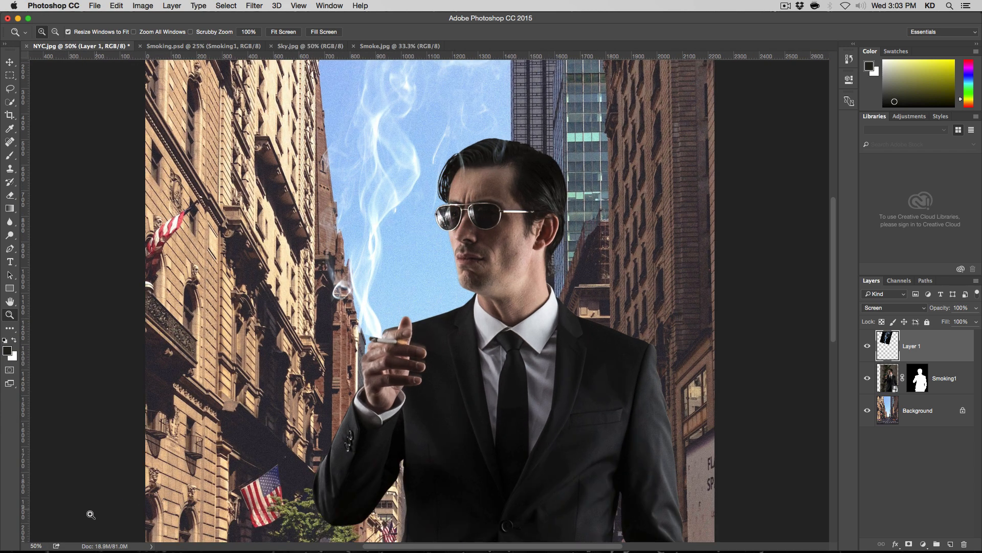
pyautogui.click(370, 347)
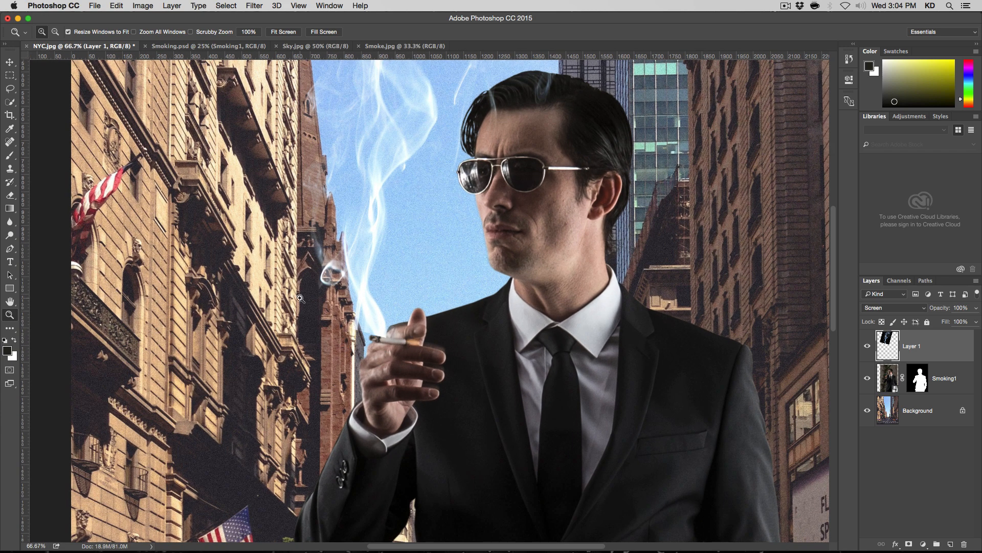
pyautogui.click(361, 335)
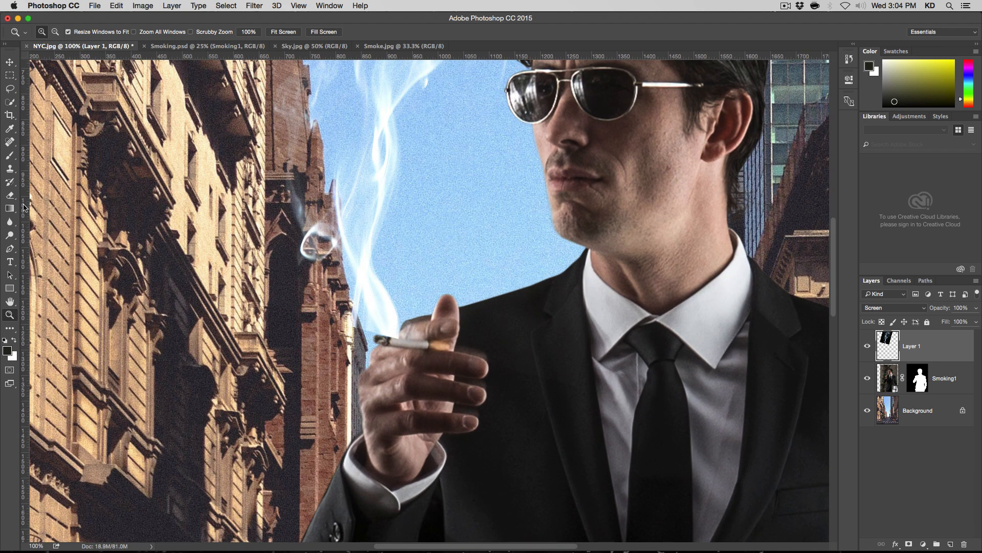
pyautogui.click(10, 195)
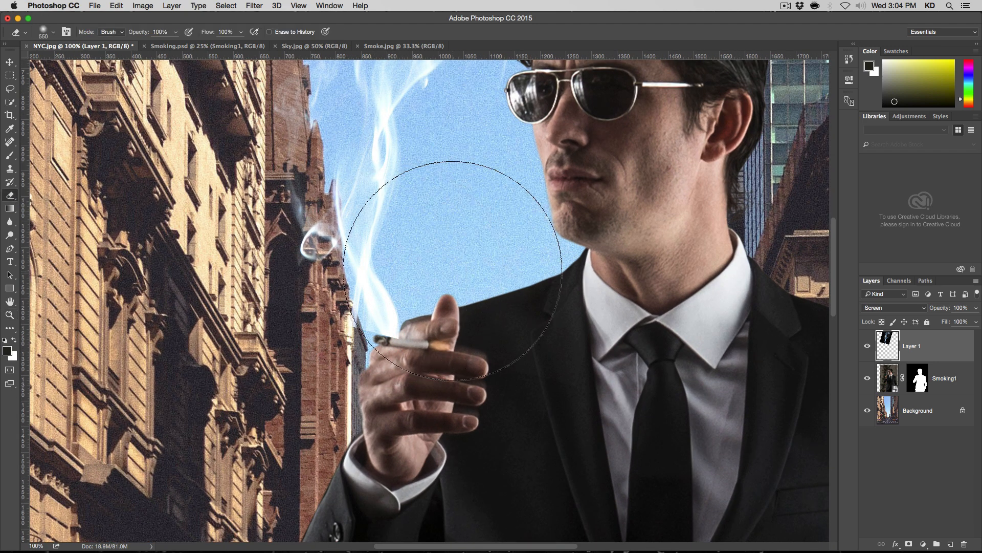
pyautogui.rightClick(452, 271)
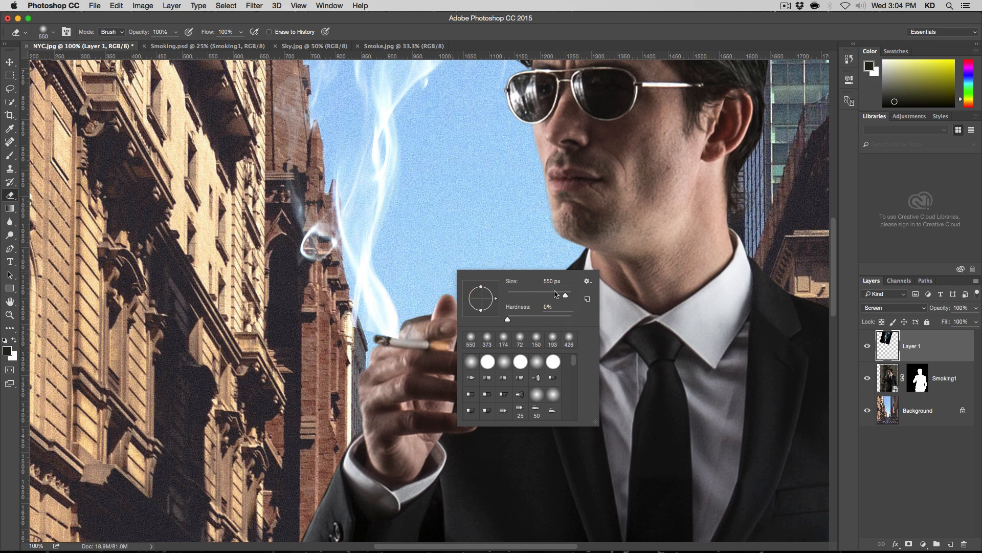
pyautogui.moveTo(562, 296); pyautogui.dragTo(537, 297)
pyautogui.moveTo(530, 296); pyautogui.dragTo(529, 296)
pyautogui.click(350, 323)
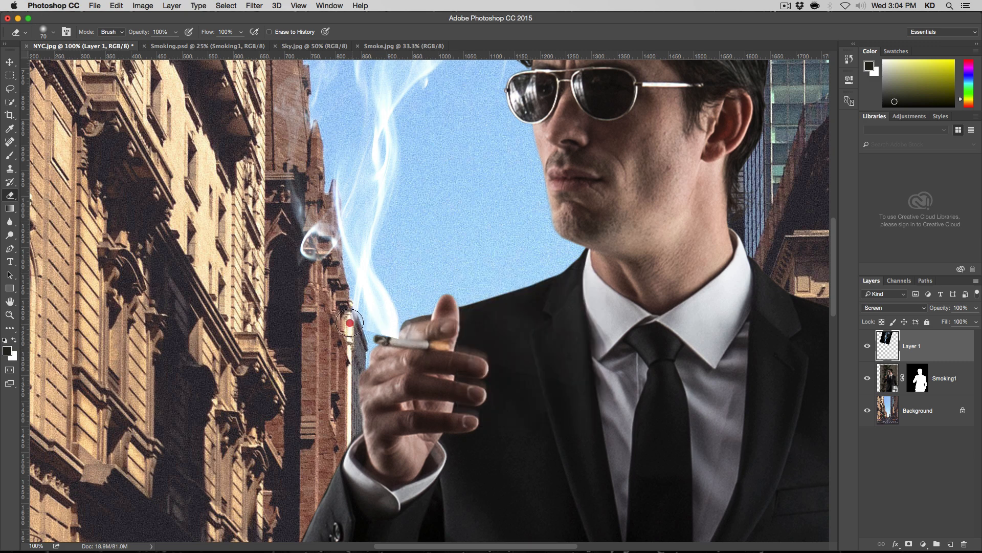
pyautogui.moveTo(349, 322)
pyautogui.mouseDown()
pyautogui.moveTo(345, 294)
pyautogui.moveTo(351, 325)
pyautogui.mouseUp()
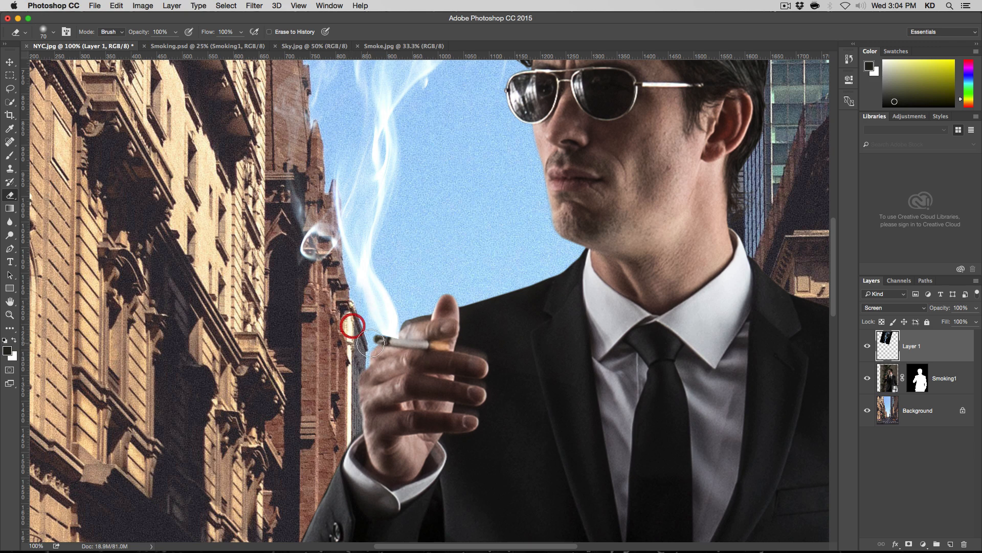
# Reduce the Eraser to 41 px and erase the smoke overlapping the cigarette and fingers
pyautogui.rightClick(388, 307)
pyautogui.moveTo(463, 349)
pyautogui.mouseDown()
pyautogui.moveTo(490, 350)
pyautogui.moveTo(455, 326)
pyautogui.mouseUp()
pyautogui.press('Return')
pyautogui.click(397, 350)
pyautogui.click(404, 344)
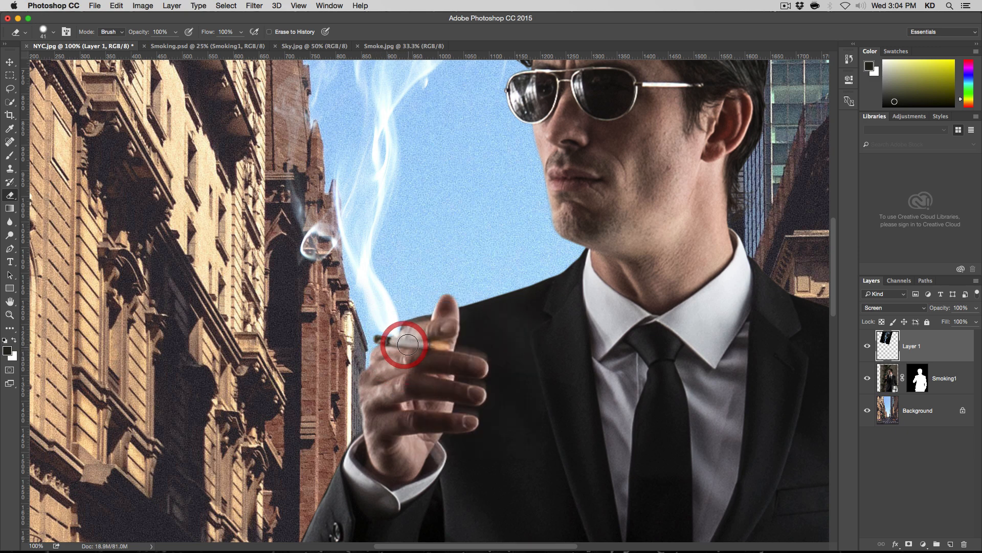
pyautogui.click(404, 348)
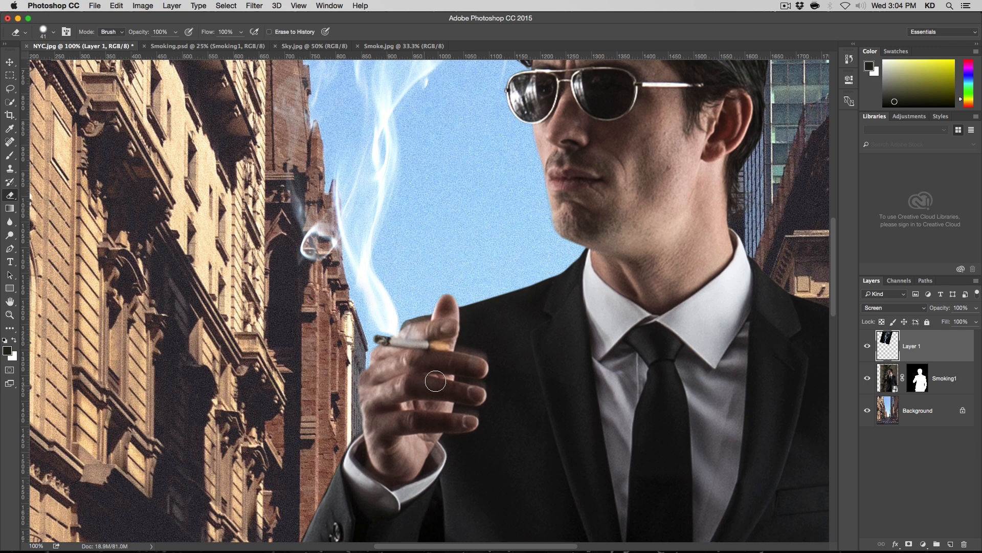
# Nudge the smoke a few pixels left and slightly down so its base meets the cigarette's burning tip
pyautogui.click(11, 62)
pyautogui.press('Down')
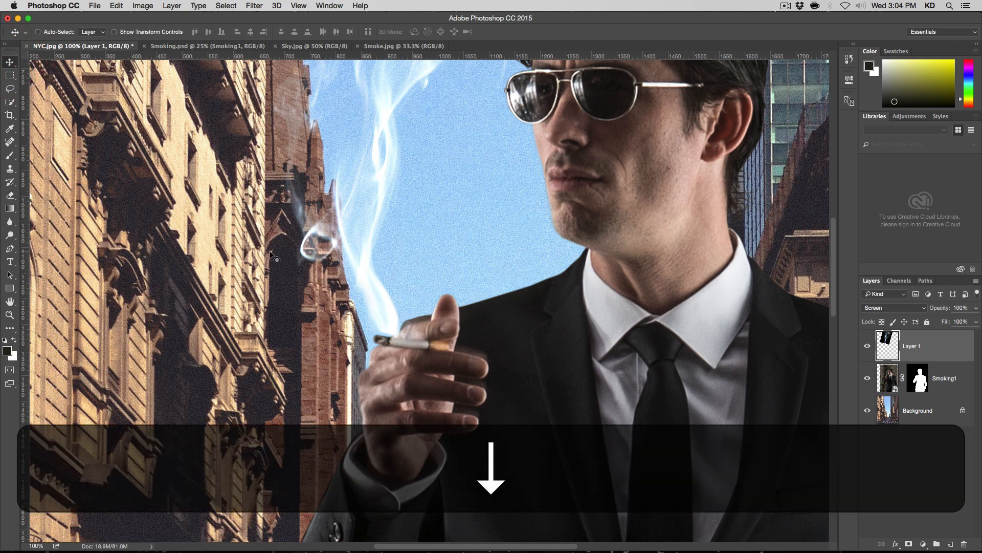
pyautogui.press('Left')
pyautogui.press('Left')
pyautogui.press('Left')
pyautogui.press('Left')
pyautogui.press('Left')
pyautogui.press('Left')
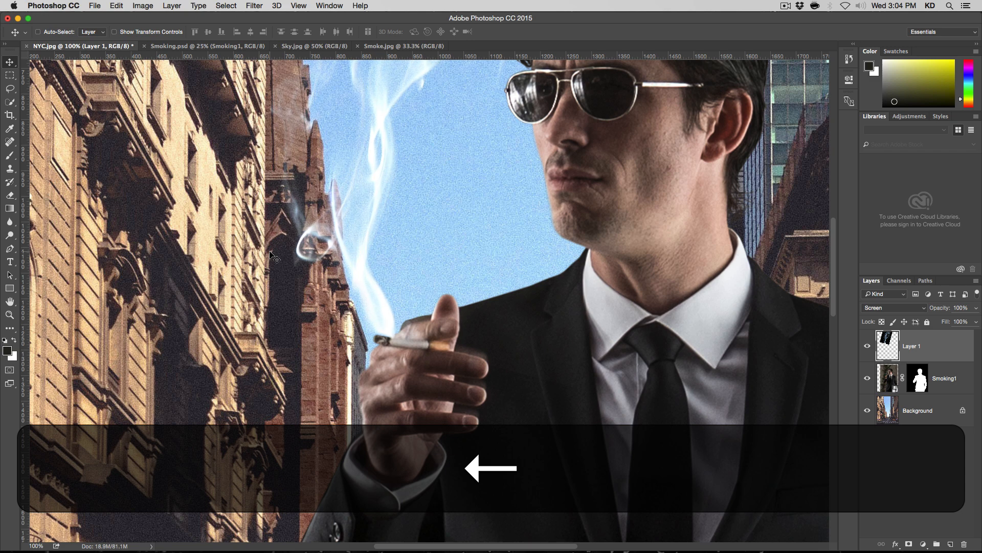
pyautogui.press('Down')
pyautogui.press('Left')
pyautogui.press('Up')
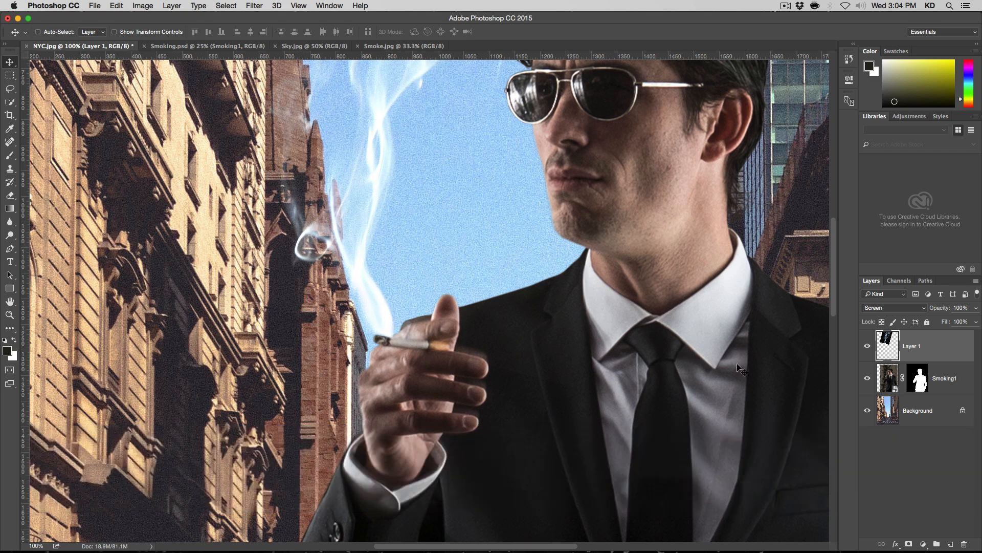
# Place Layer 1 beneath the Smoking1 layer and shift the smoke slightly left behind the cigarette
pyautogui.moveTo(922, 345); pyautogui.dragTo(920, 390)
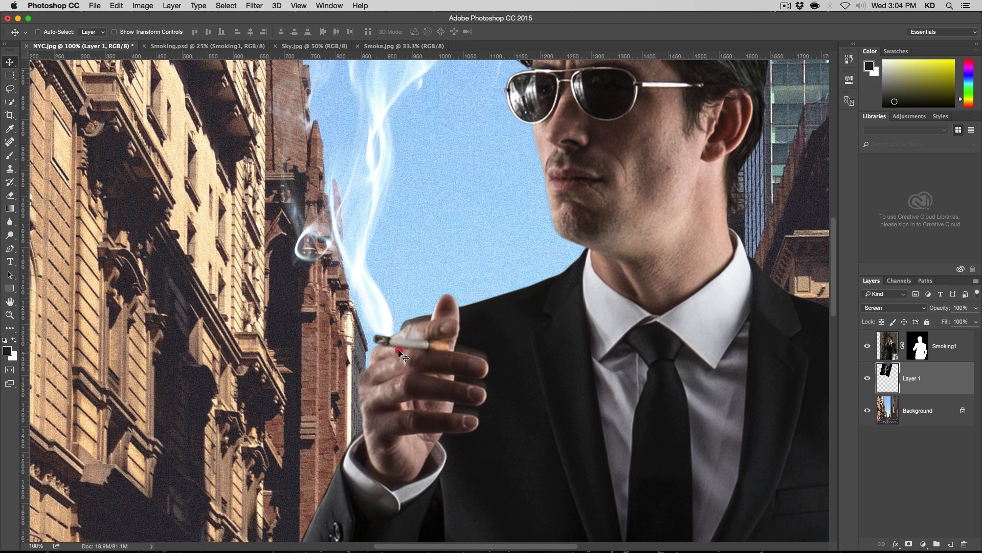
pyautogui.moveTo(419, 335)
pyautogui.mouseDown()
pyautogui.moveTo(473, 338)
pyautogui.moveTo(572, 371)
pyautogui.moveTo(660, 376)
pyautogui.moveTo(781, 330)
pyautogui.moveTo(434, 336)
pyautogui.mouseUp()
pyautogui.moveTo(383, 335); pyautogui.dragTo(394, 353)
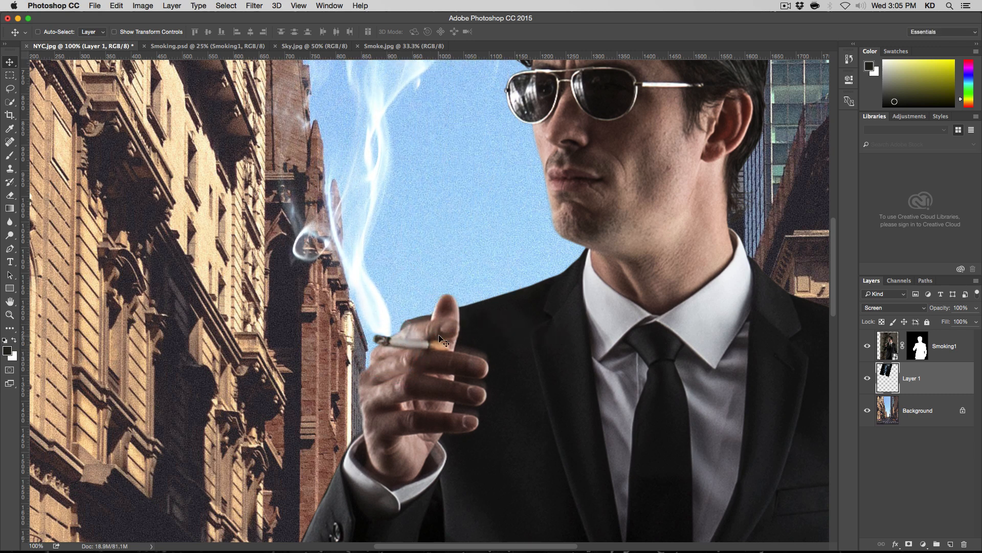
# Set the opacity of the smoke on Layer 1 to 60%
pyautogui.click(9, 314)
pyautogui.press('alt')
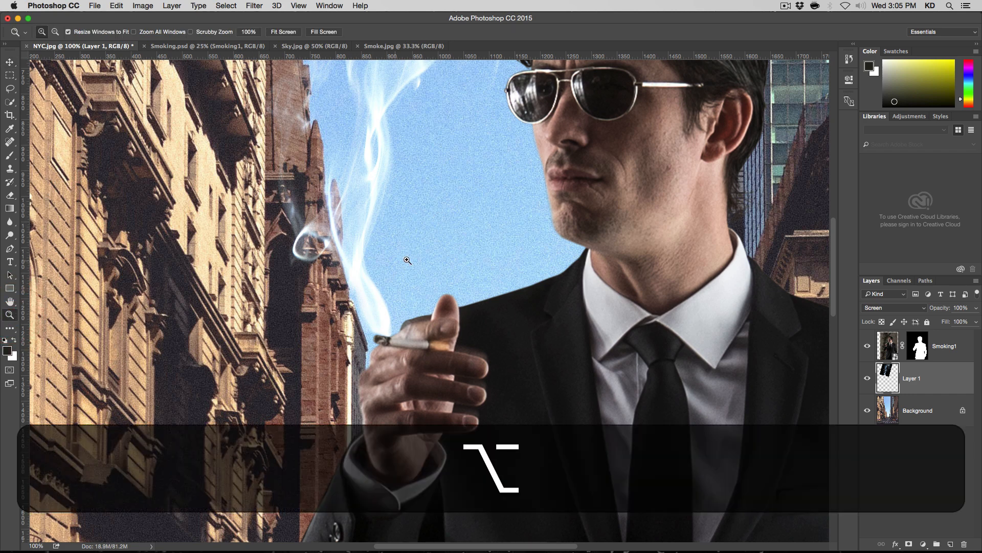
pyautogui.keyDown('alt'); pyautogui.click(451, 249); pyautogui.keyUp('alt')
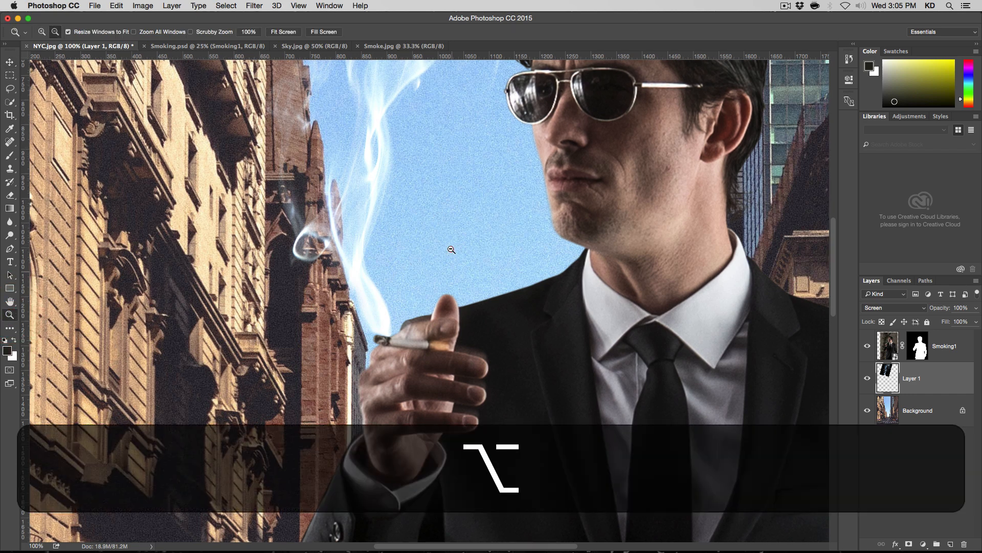
pyautogui.keyDown('alt'); pyautogui.click(452, 250); pyautogui.keyUp('alt')
pyautogui.keyDown('alt'); pyautogui.click(451, 249); pyautogui.keyUp('alt')
pyautogui.keyDown('alt'); pyautogui.click(451, 249); pyautogui.keyUp('alt')
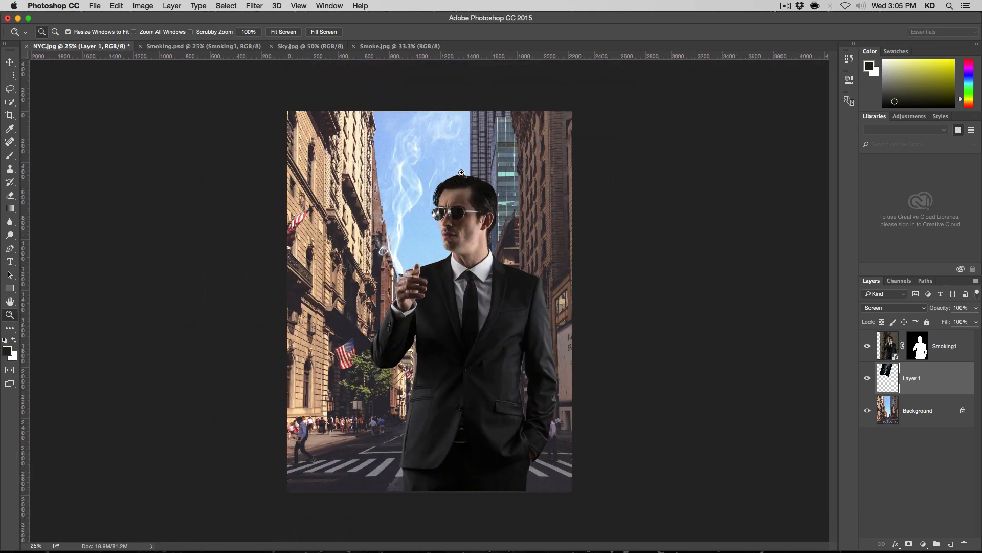
pyautogui.click(9, 61)
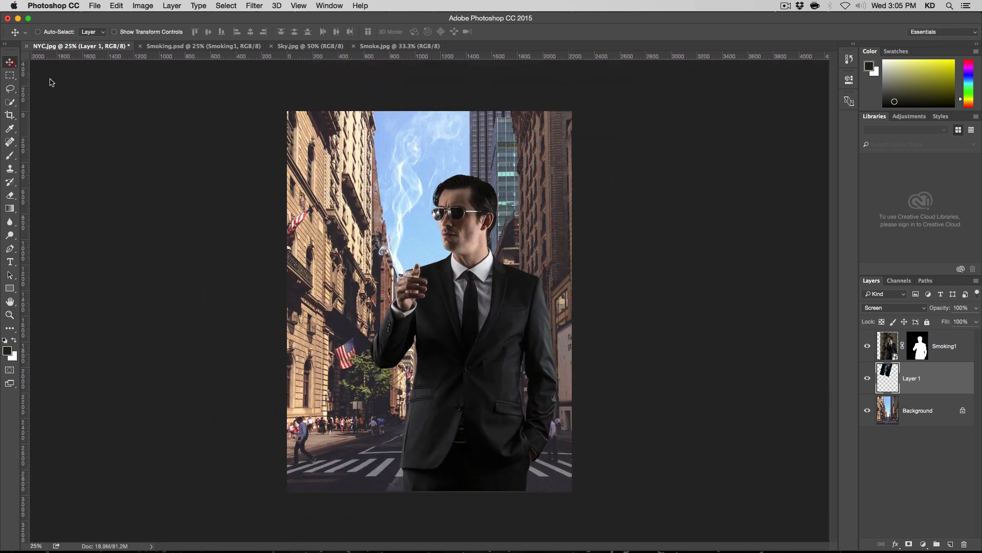
pyautogui.click(960, 307)
pyautogui.write('60')
pyautogui.press('Return')
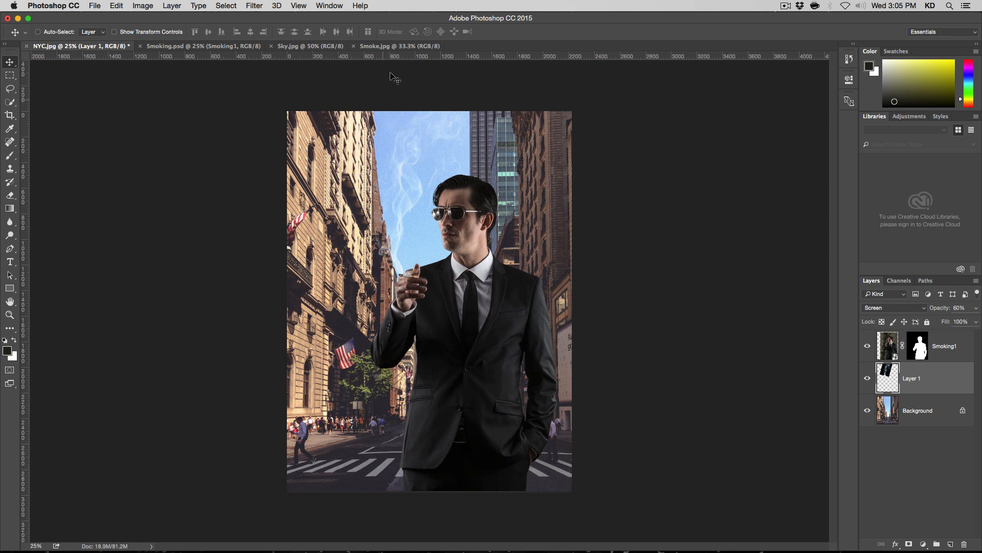
# Bring the Sky.jpg cloud image into NYC.jpg as a new layer and place it below the smoke layer
pyautogui.click(305, 48)
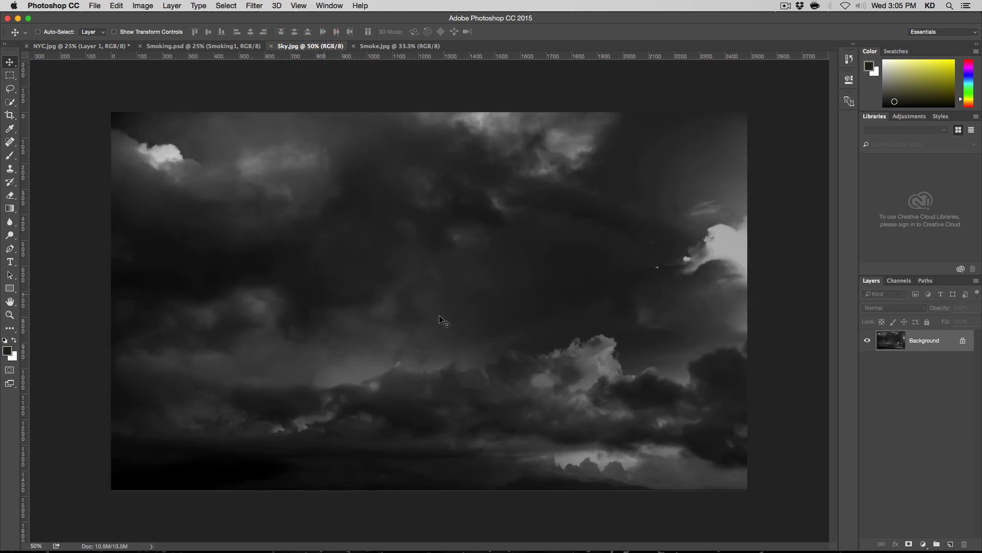
pyautogui.moveTo(360, 266); pyautogui.dragTo(421, 219)
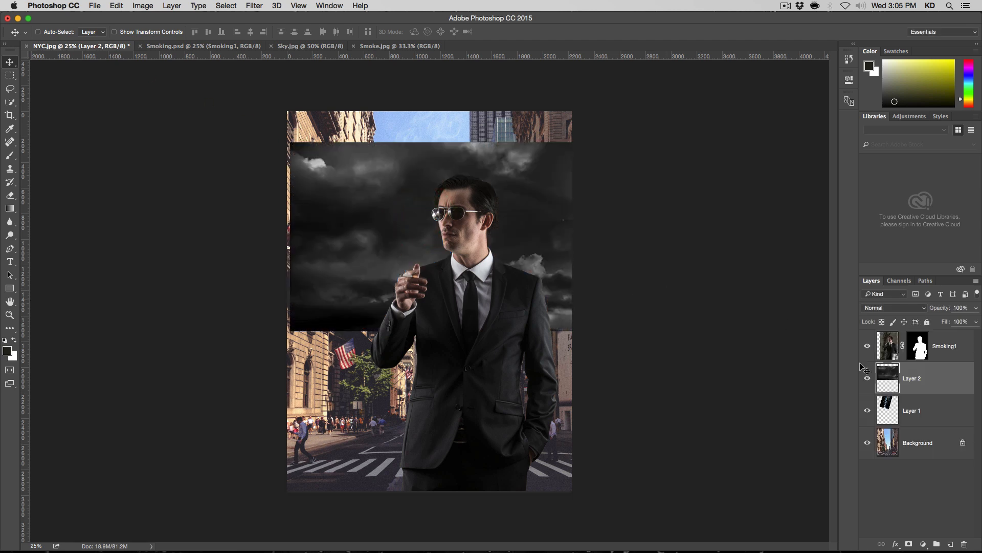
pyautogui.moveTo(930, 387); pyautogui.dragTo(932, 419)
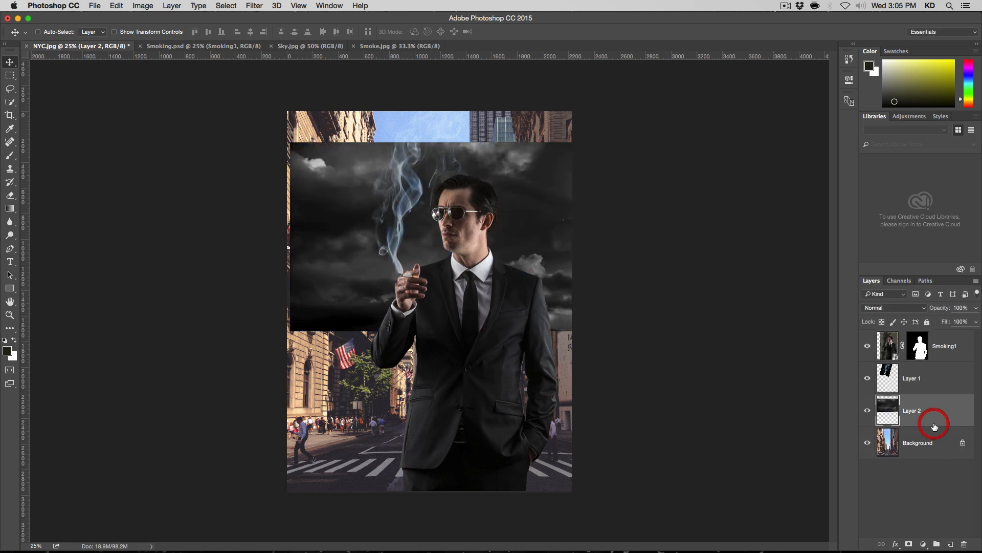
# Hide the Smoking1 layer and rename it Man
pyautogui.click(867, 348)
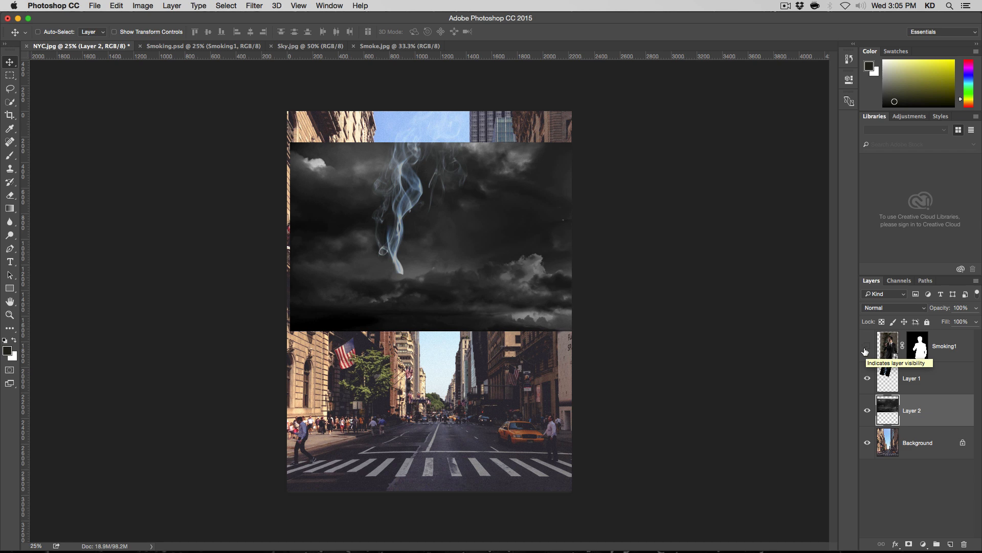
pyautogui.doubleClick(944, 346)
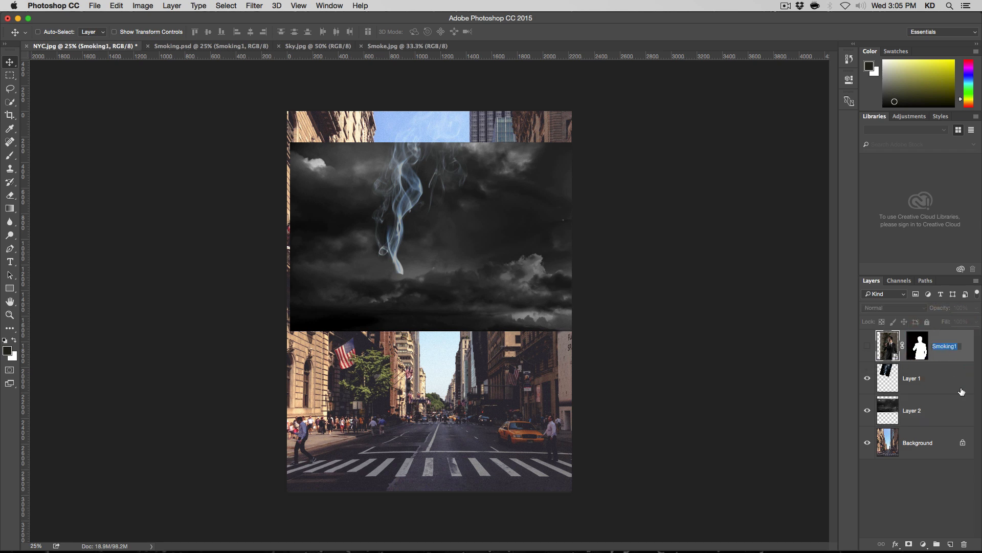
pyautogui.press('shift')
pyautogui.write('Man')
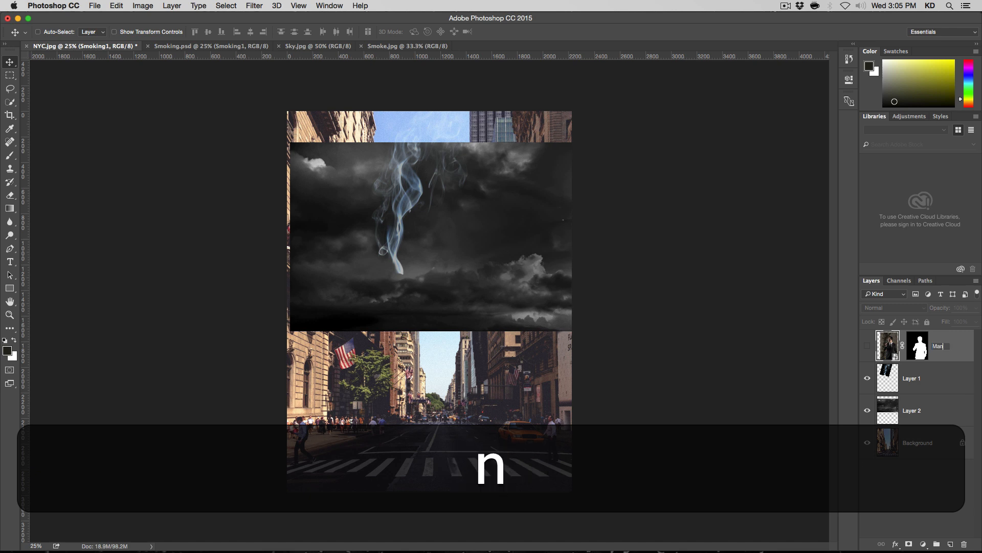
pyautogui.press('Return')
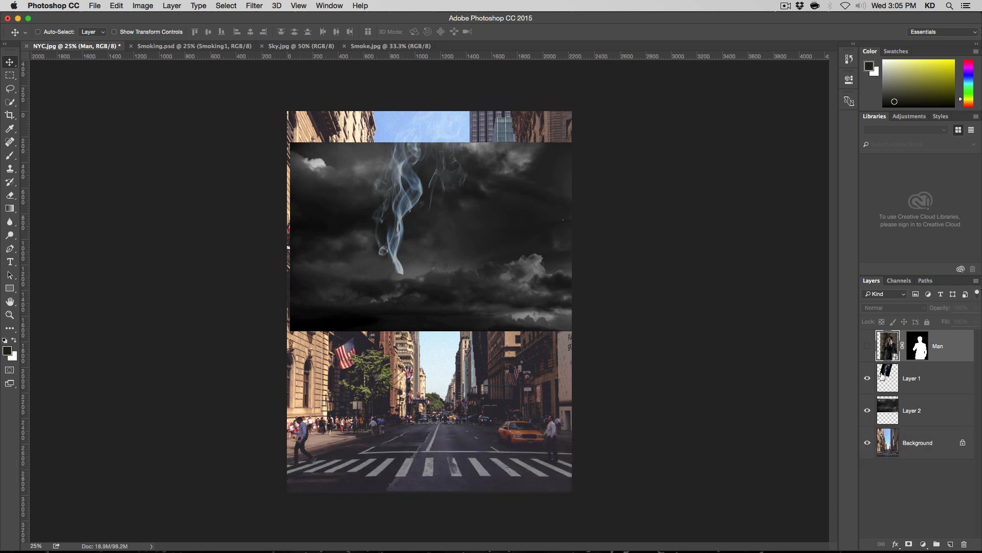
# Identify Layer 1 by toggling its visibility and rename it Smoke
pyautogui.click(868, 378)
pyautogui.click(868, 379)
pyautogui.doubleClick(912, 378)
pyautogui.press('shift')
pyautogui.write('SMOKE')
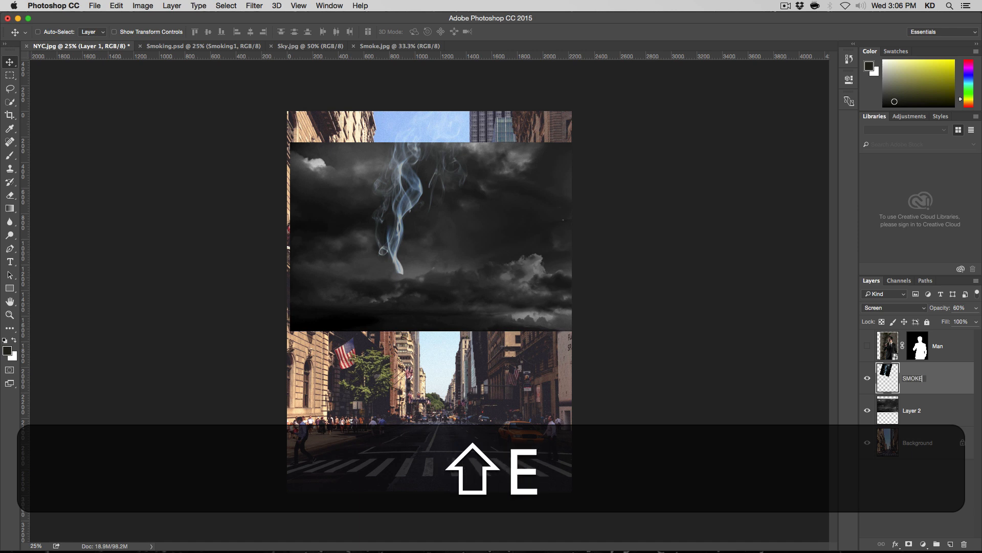
pyautogui.press('Return')
pyautogui.doubleClick(913, 378)
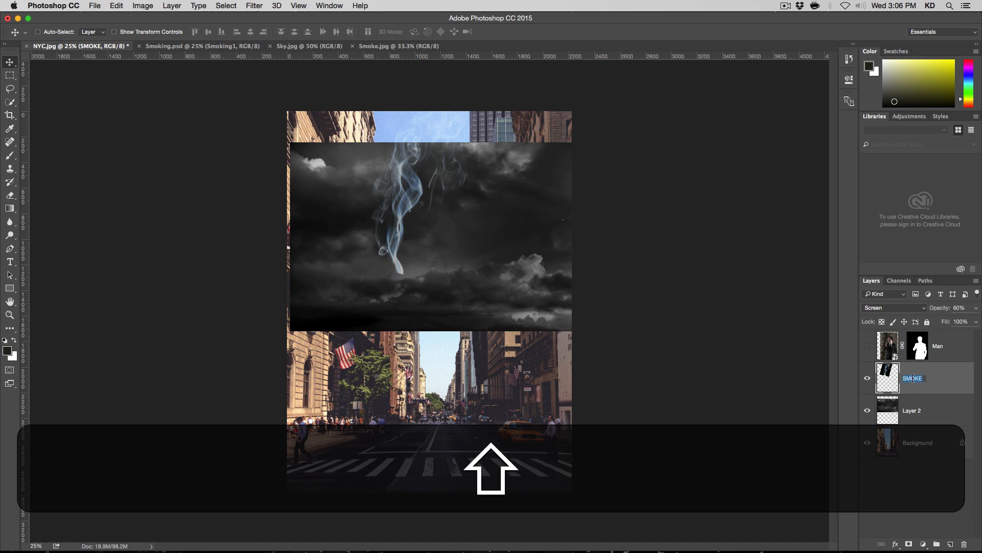
pyautogui.write('Smoke')
pyautogui.press('Return')
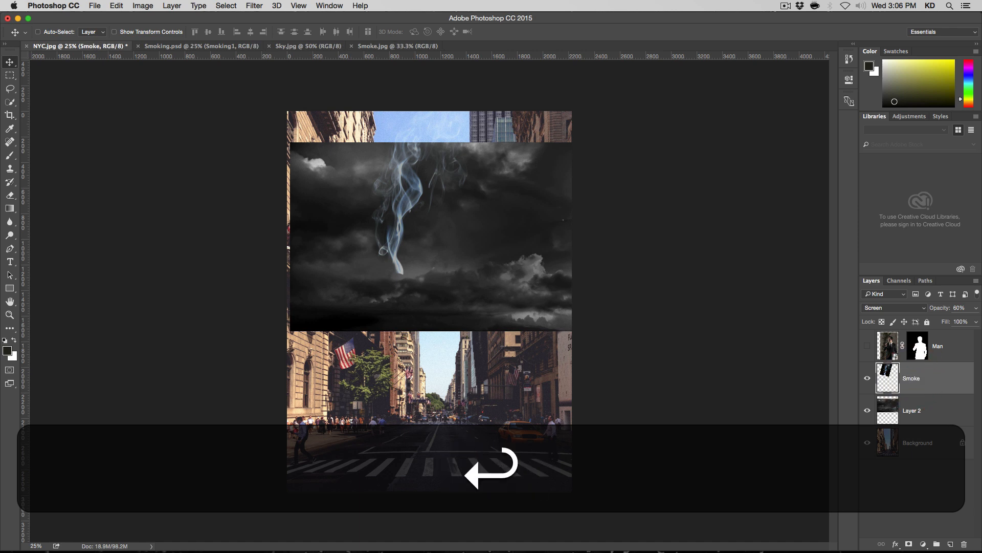
# Identify Layer 2 by toggling its visibility and rename it Clouds
pyautogui.click(867, 410)
pyautogui.click(867, 410)
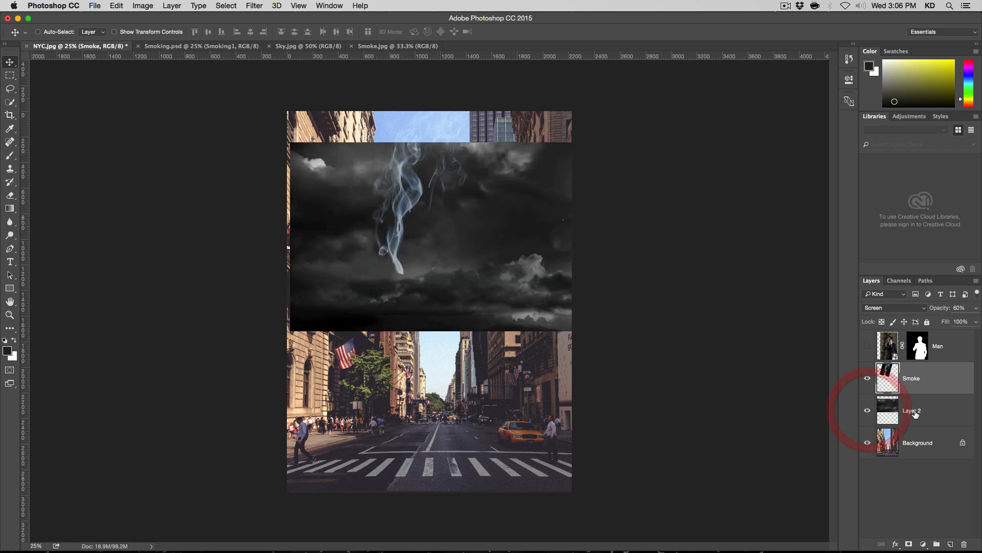
pyautogui.doubleClick(914, 411)
pyautogui.write('Clouds')
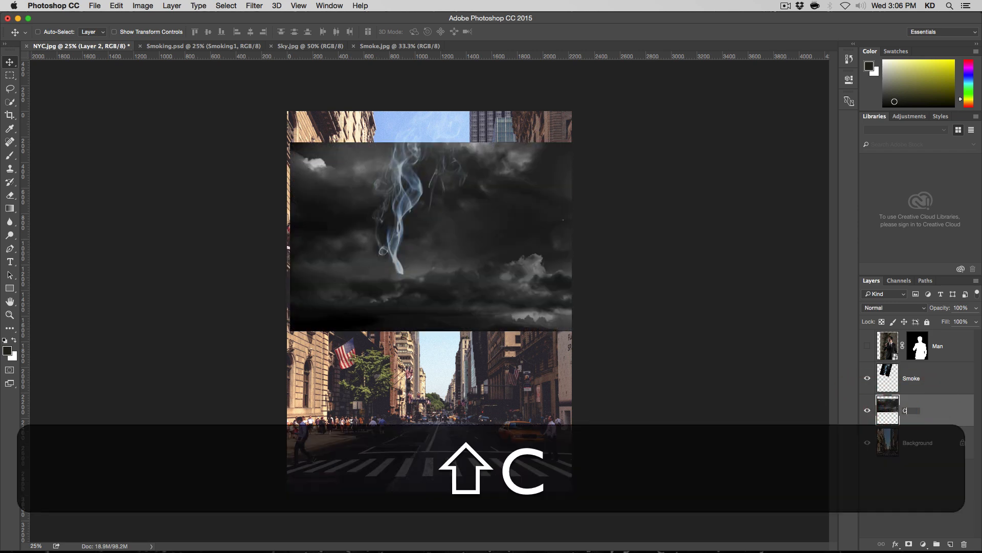
pyautogui.press('Return')
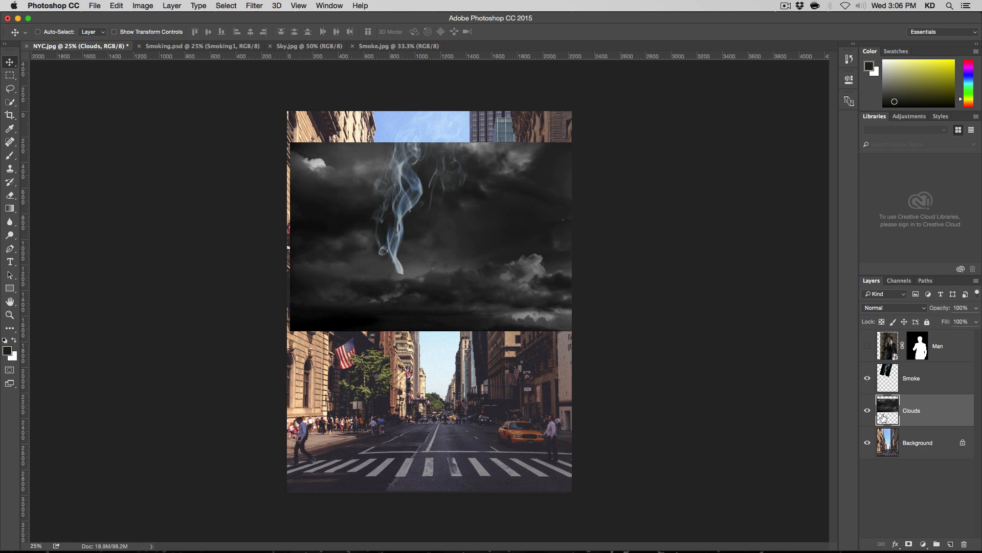
# Hide the Smoke and Clouds layers and quick-select the blue sky between the buildings on the Background layer
pyautogui.moveTo(867, 378); pyautogui.dragTo(872, 411)
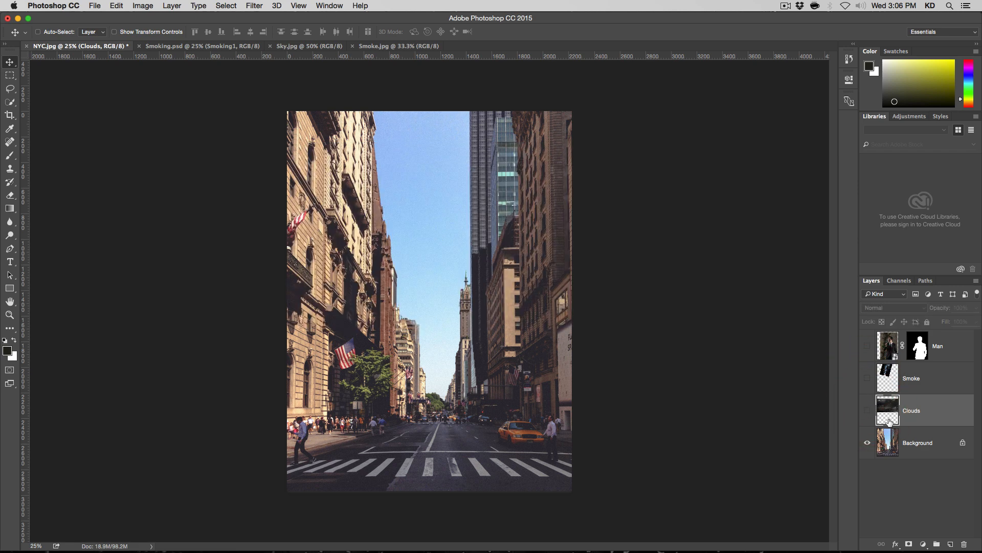
pyautogui.click(891, 439)
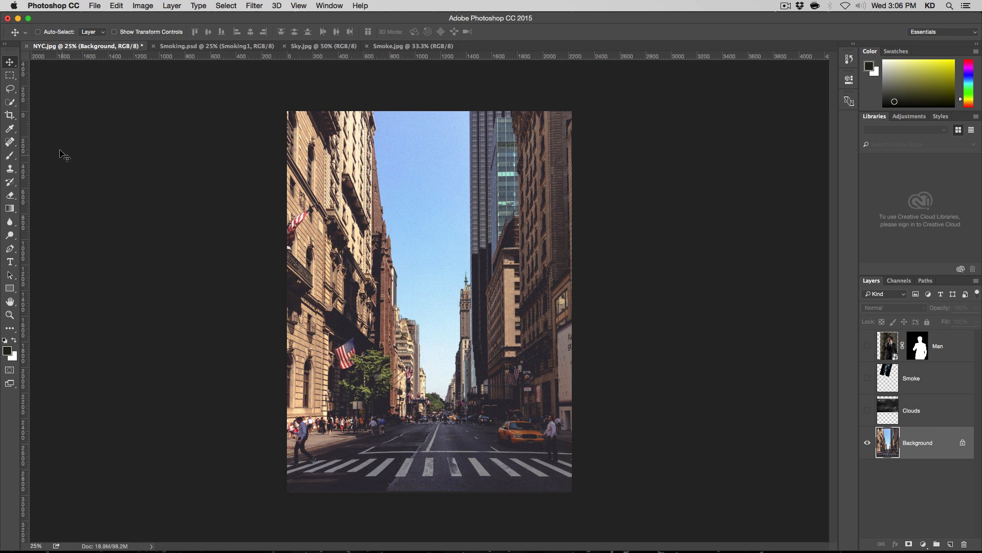
pyautogui.click(9, 103)
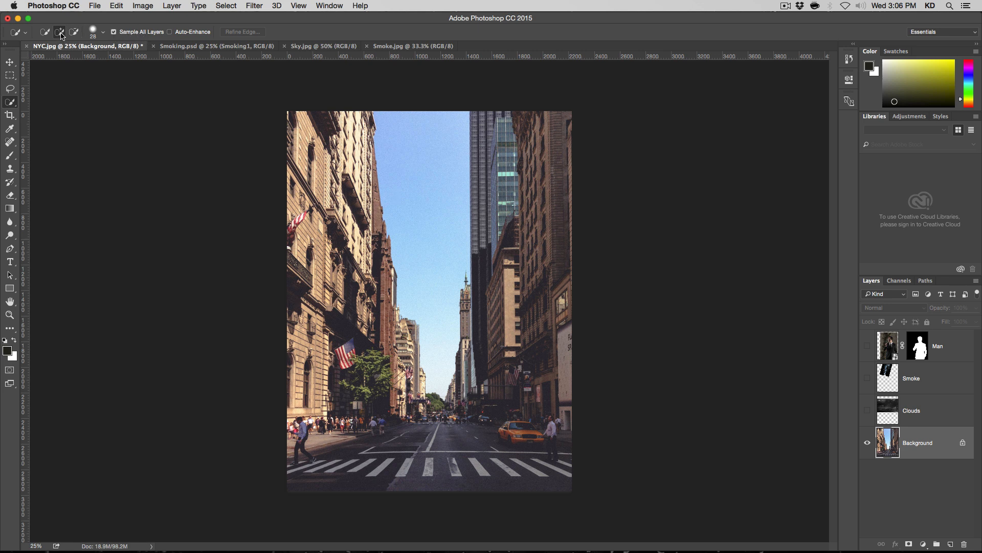
pyautogui.moveTo(403, 141); pyautogui.dragTo(439, 388)
# Show the Clouds layer and add a layer mask to it from the sky selection
pyautogui.click(868, 411)
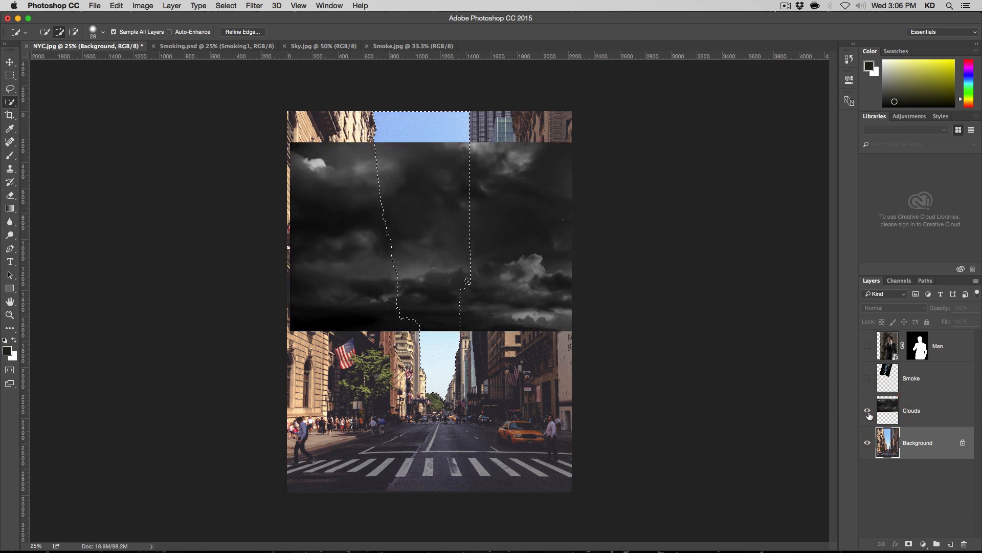
pyautogui.click(888, 409)
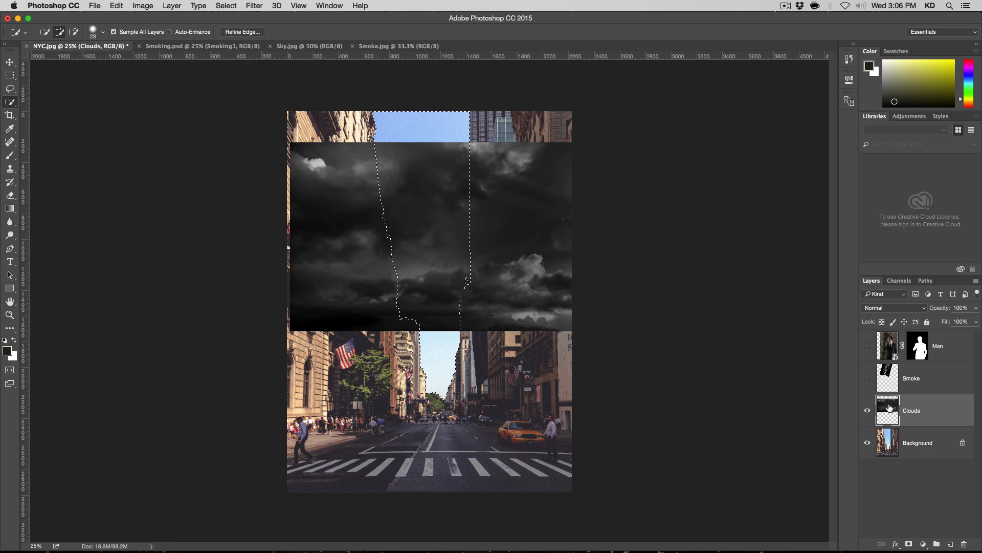
pyautogui.click(890, 441)
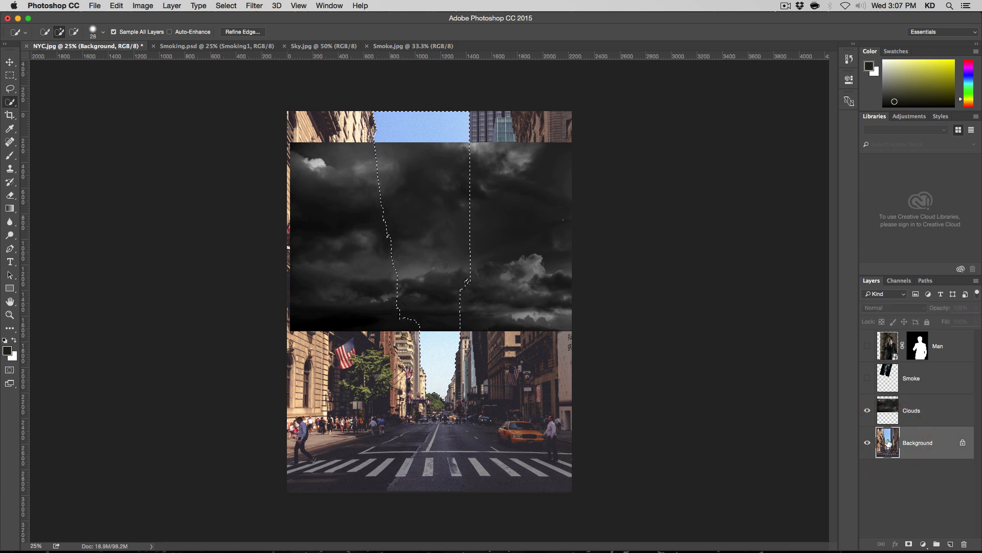
pyautogui.click(888, 409)
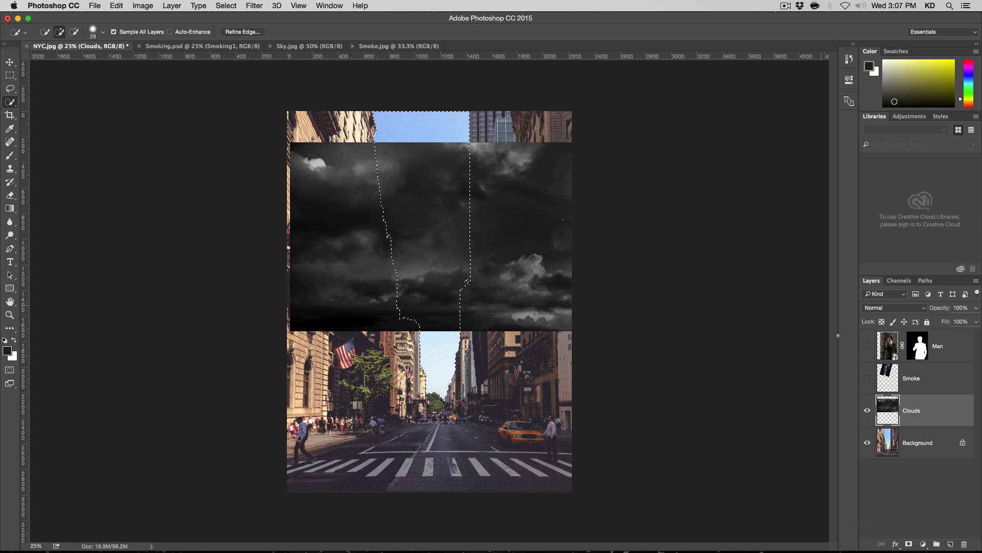
pyautogui.click(909, 545)
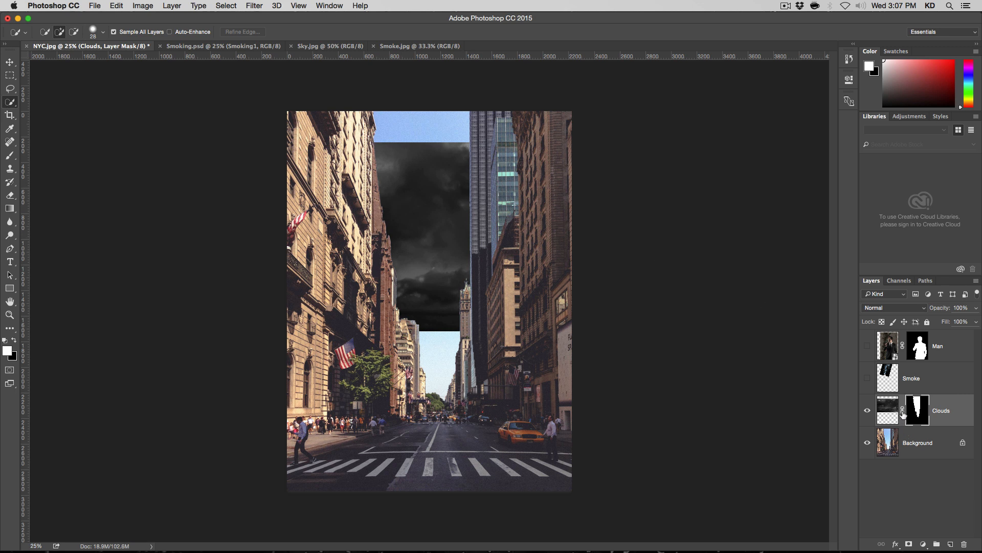
# Try to move the Clouds layer together with its linked mask, and undo the move
pyautogui.click(10, 61)
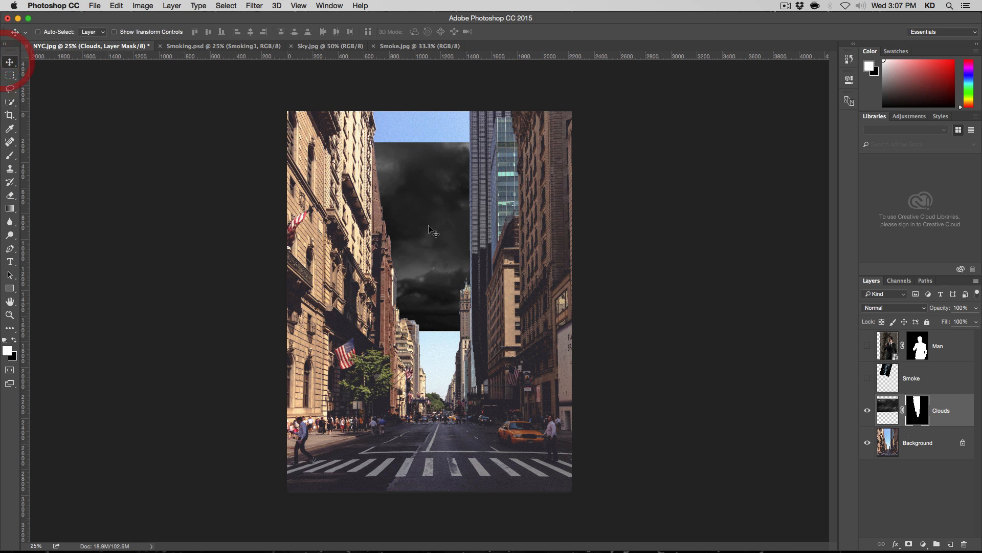
pyautogui.moveTo(415, 221); pyautogui.dragTo(353, 198)
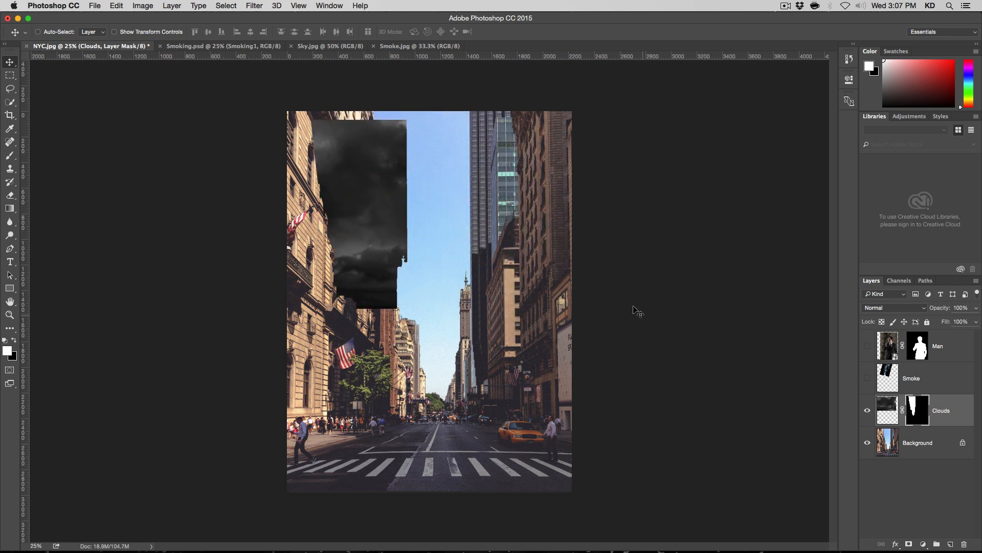
pyautogui.press('super')
pyautogui.press('super+z')
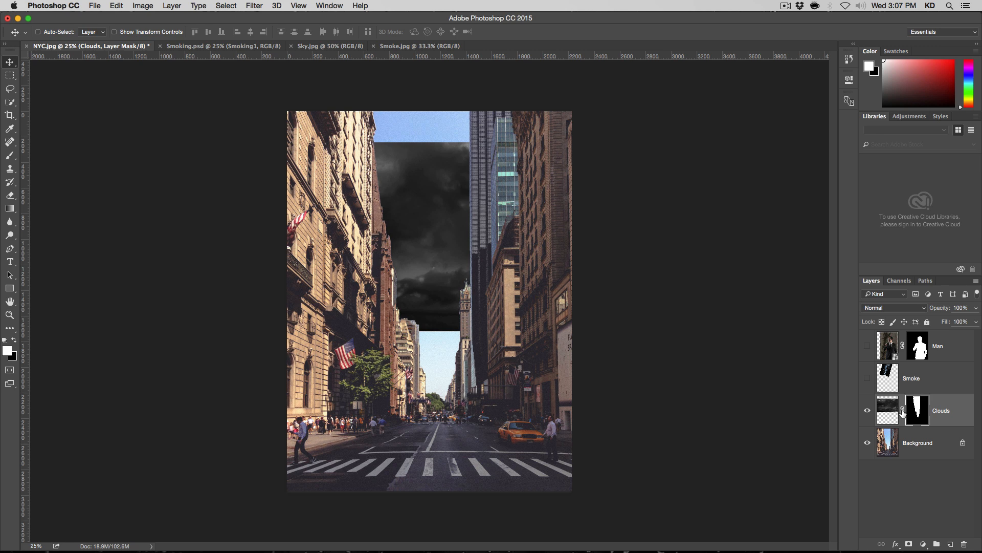
# Unlink the Clouds layer from its mask and move only the cloud image up to the photo's upper edge
pyautogui.click(903, 410)
pyautogui.click(889, 411)
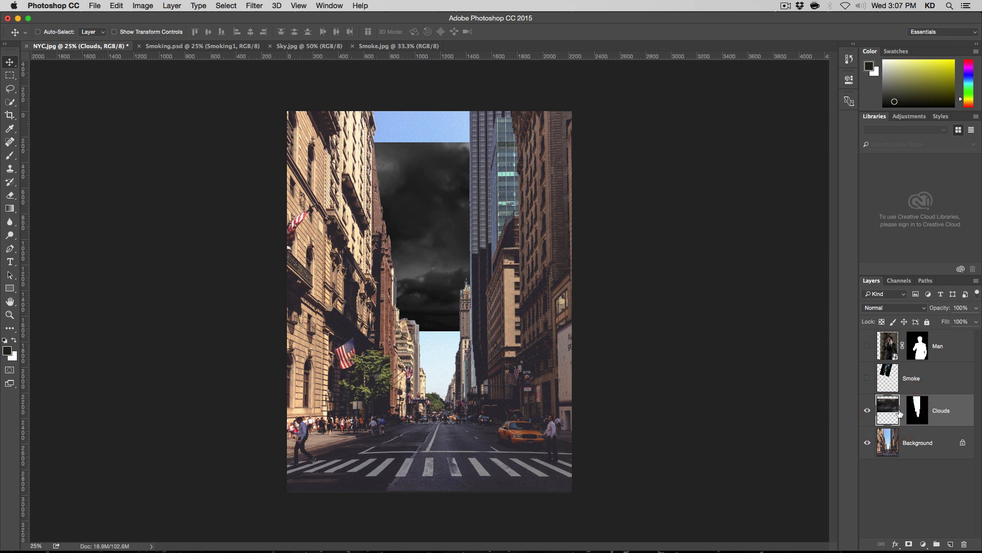
pyautogui.click(916, 417)
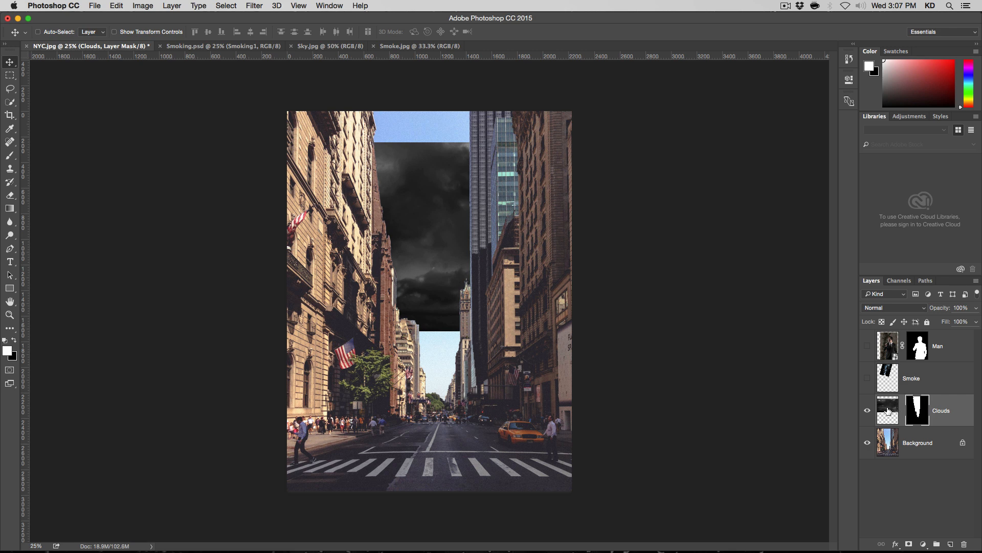
pyautogui.click(889, 411)
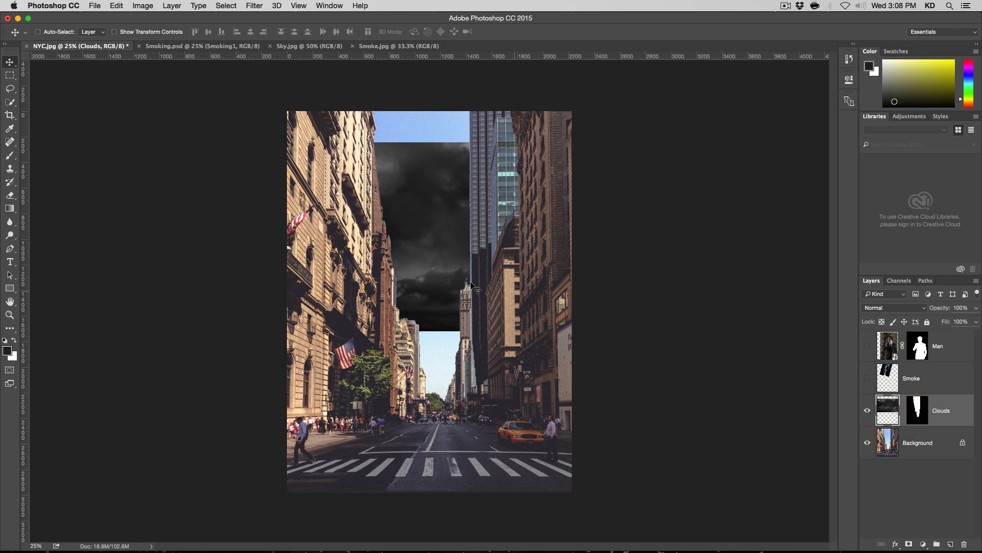
pyautogui.moveTo(468, 279); pyautogui.dragTo(447, 286)
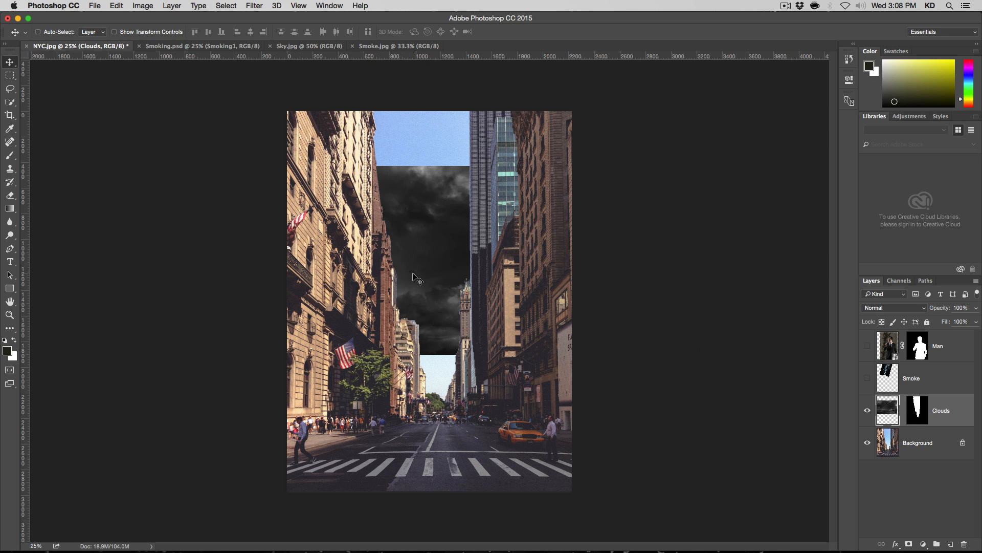
pyautogui.moveTo(435, 264); pyautogui.dragTo(409, 204)
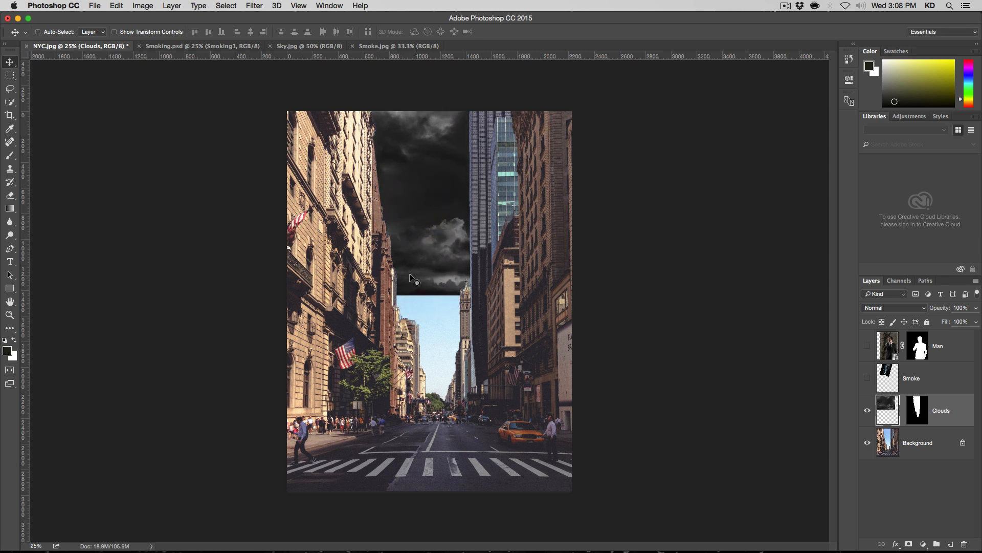
# Set the Clouds layer's blend mode to Soft Light and show the Smoke and Man layers
pyautogui.click(867, 410)
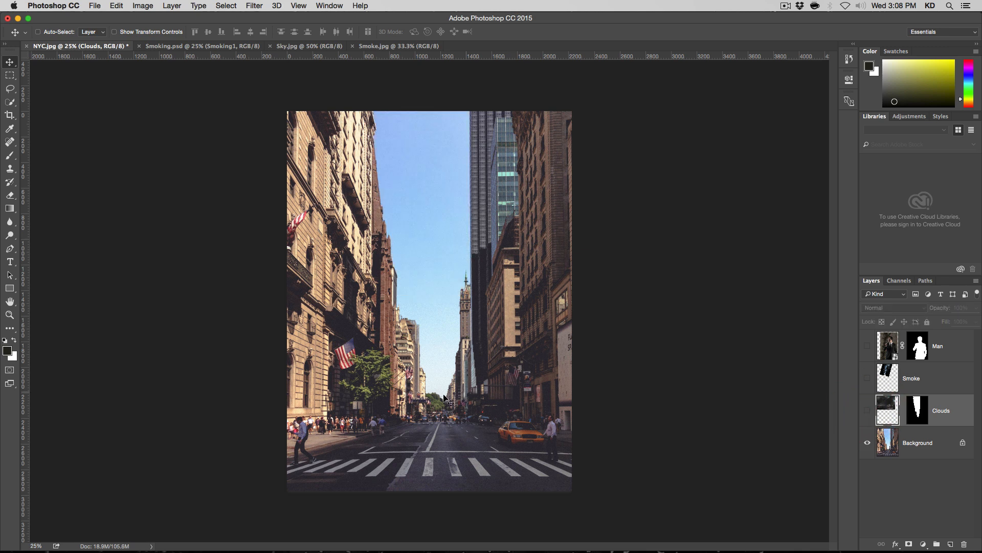
pyautogui.click(867, 410)
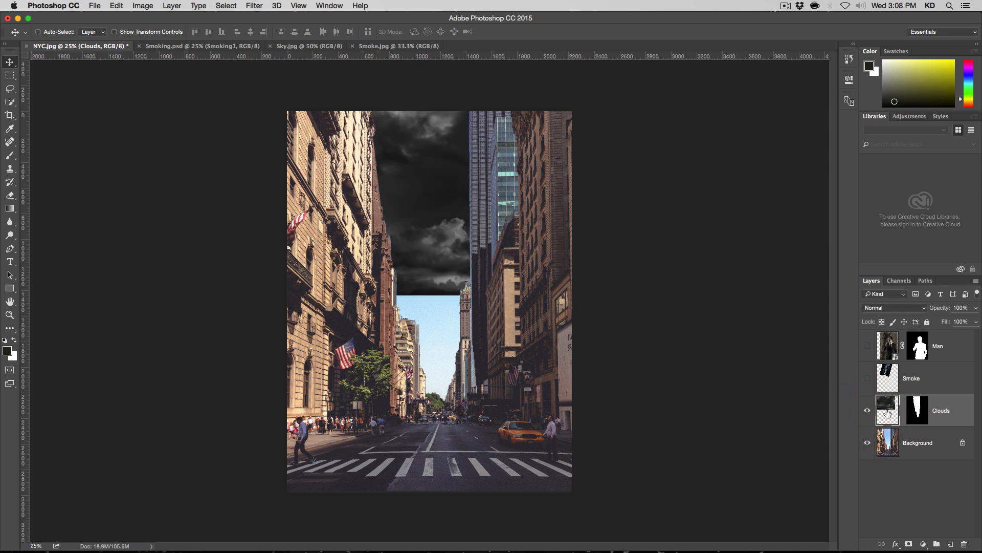
pyautogui.click(906, 308)
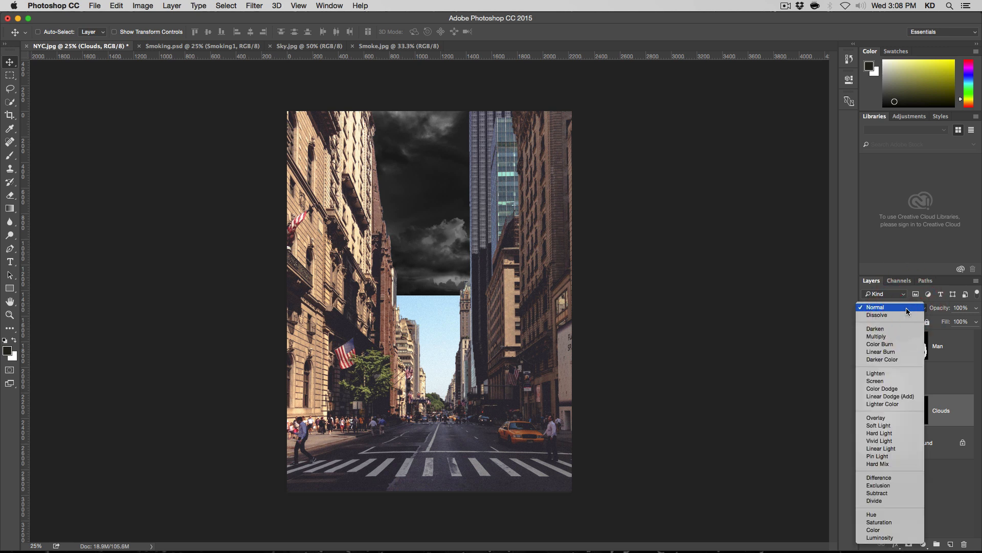
pyautogui.click(901, 425)
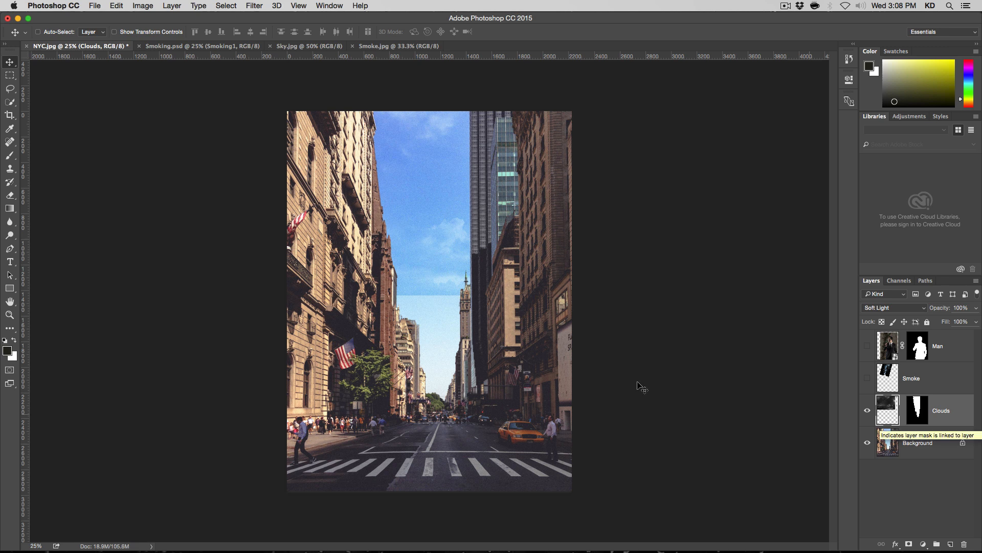
pyautogui.click(867, 380)
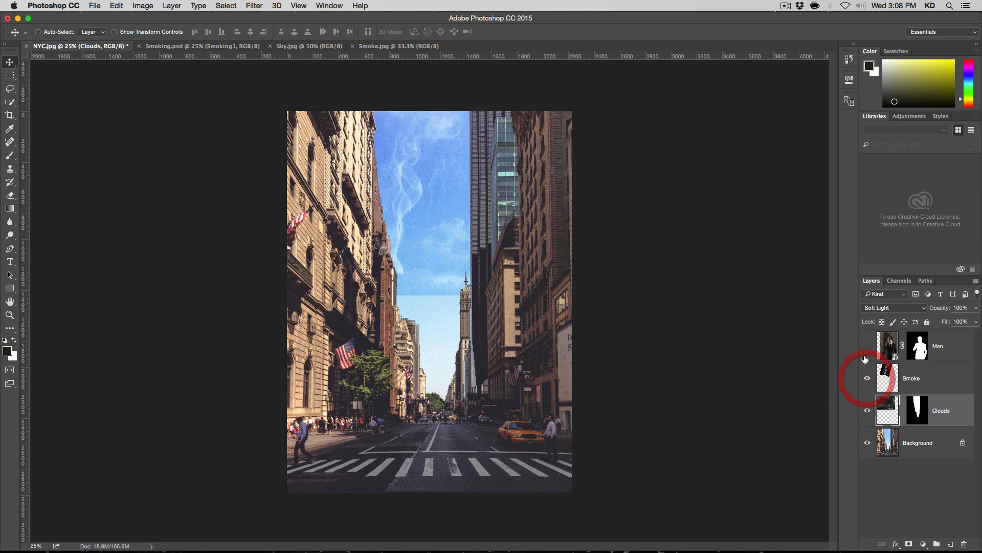
pyautogui.click(867, 346)
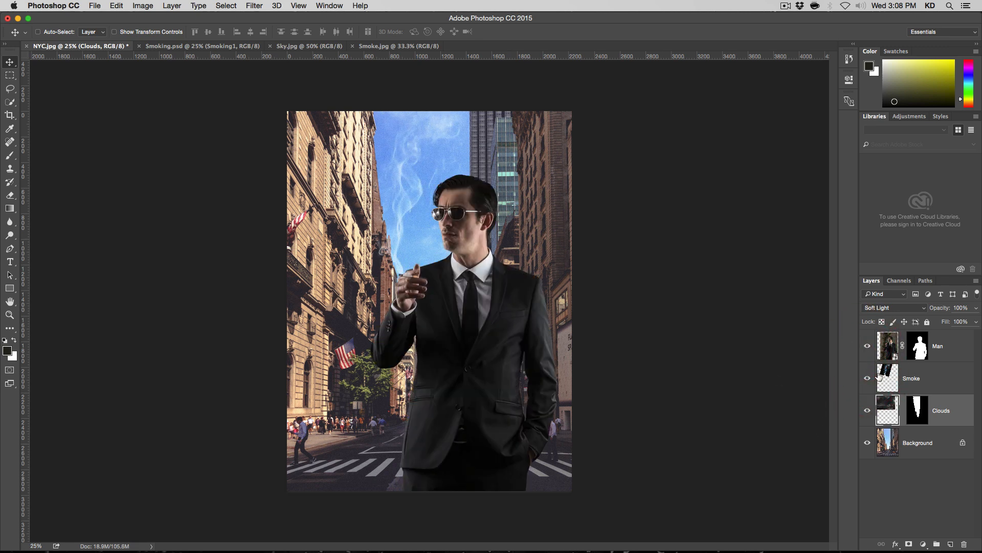
# Squeeze the cloud image horizontally to about 51% width over the sky gap, and toggle the Smoke and Clouds layers to compare
pyautogui.click(888, 410)
pyautogui.press('super+t')
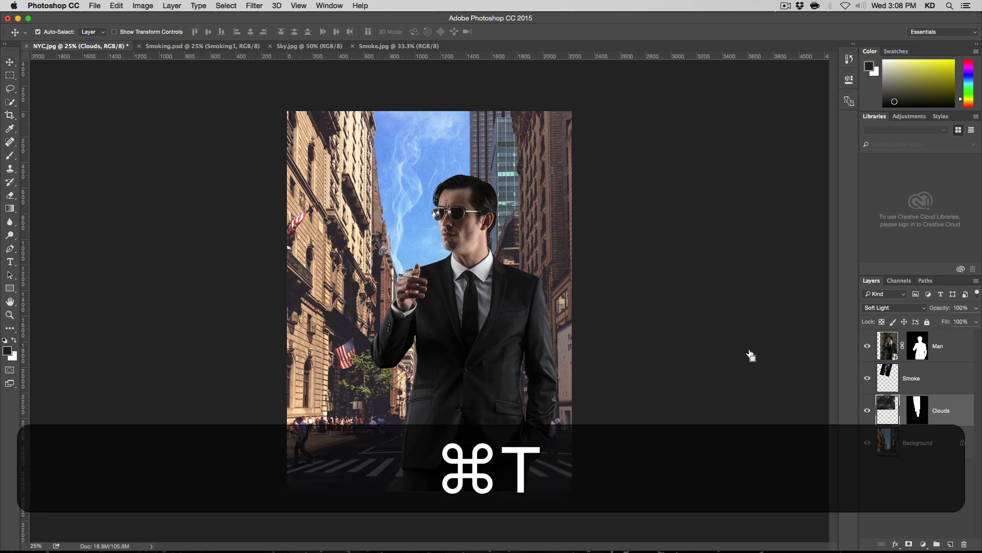
pyautogui.moveTo(365, 187); pyautogui.dragTo(496, 183)
pyautogui.moveTo(682, 209); pyautogui.dragTo(492, 221)
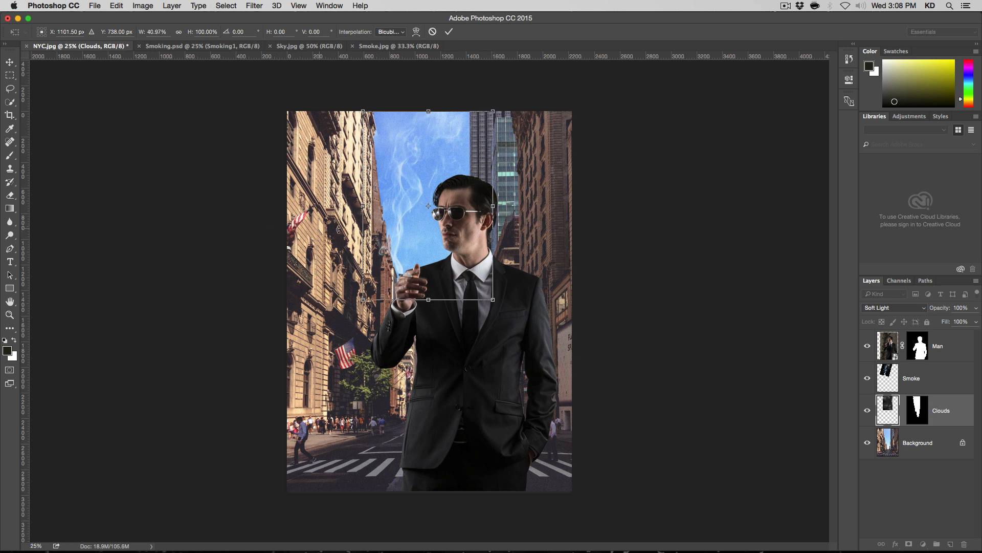
pyautogui.moveTo(363, 206); pyautogui.dragTo(332, 206)
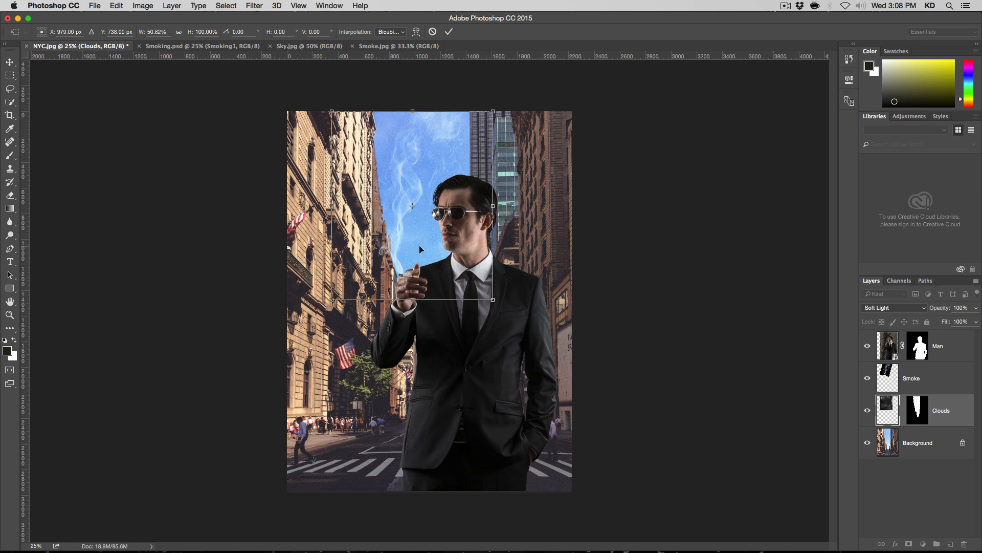
pyautogui.press('Return')
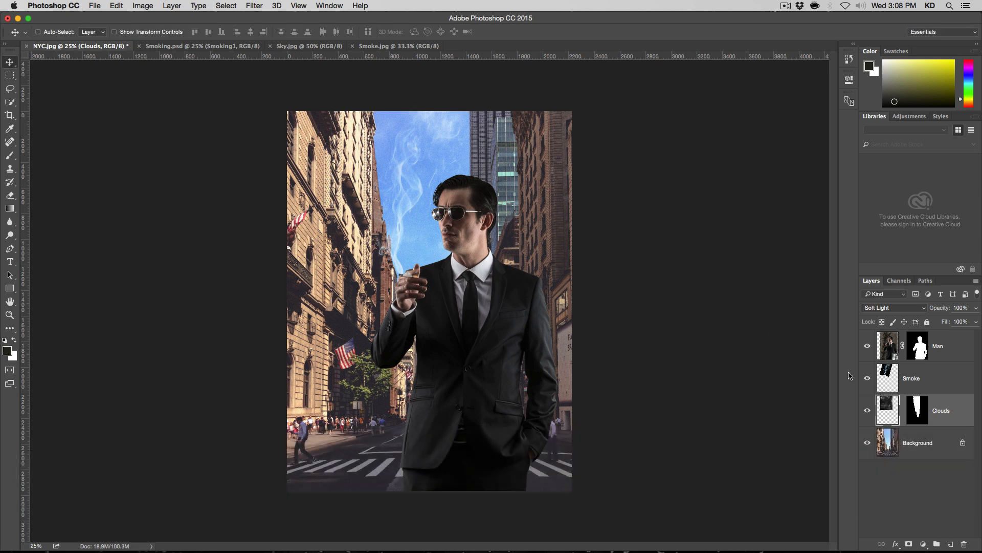
pyautogui.click(868, 379)
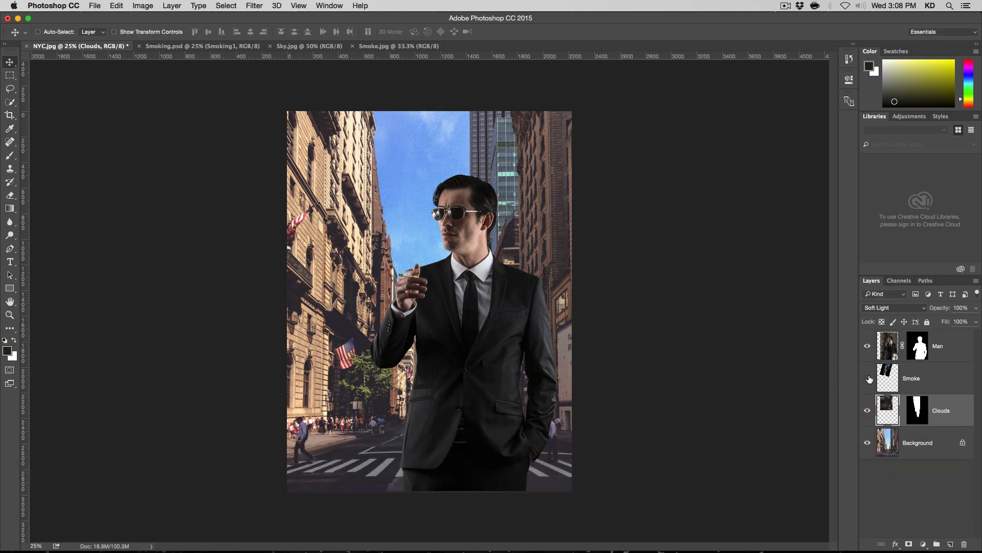
pyautogui.click(866, 379)
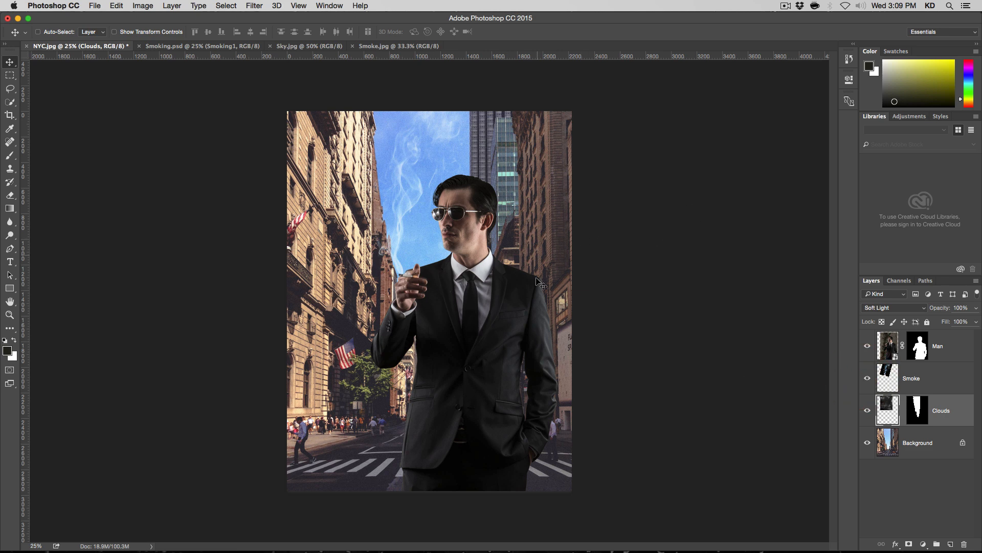
pyautogui.click(868, 411)
pyautogui.click(868, 410)
# Make the Man layer the active layer
pyautogui.click(954, 346)
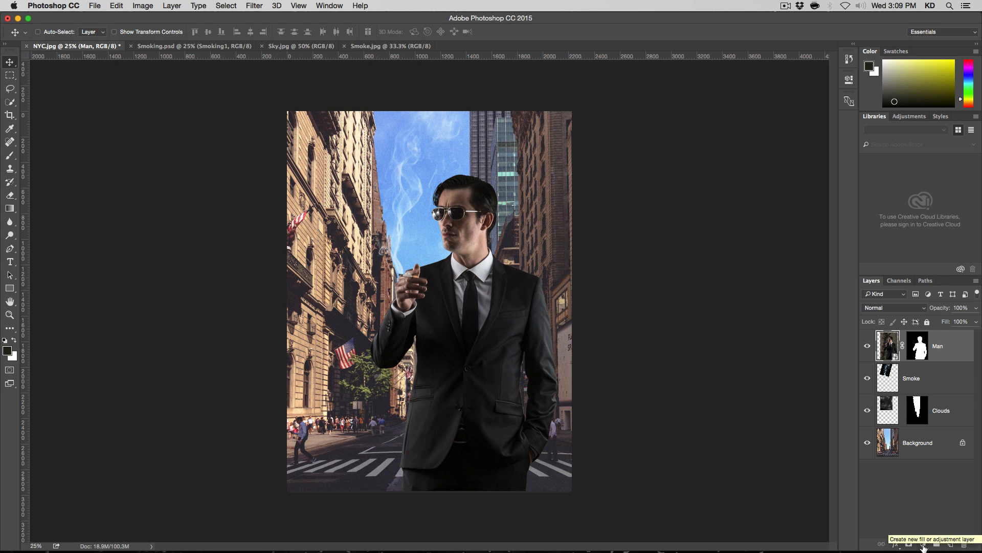
pyautogui.click(130, 4)
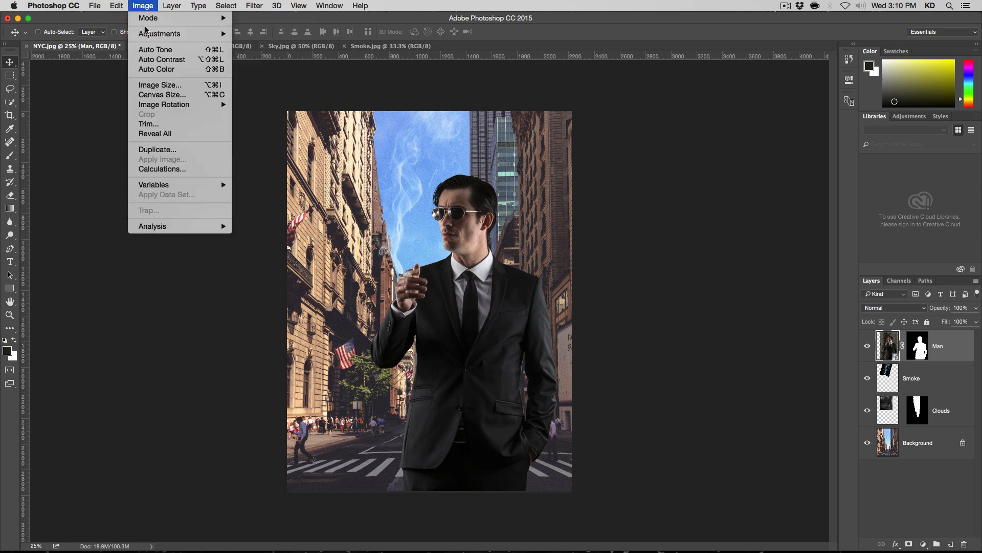
pyautogui.moveTo(148, 34)
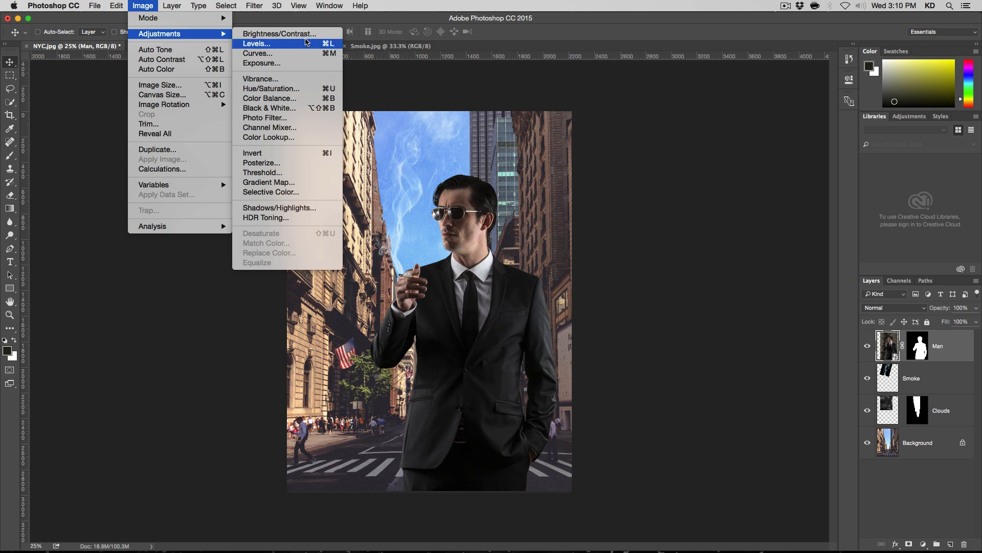
pyautogui.click(300, 33)
pyautogui.moveTo(521, 222); pyautogui.dragTo(755, 191)
pyautogui.click(686, 219)
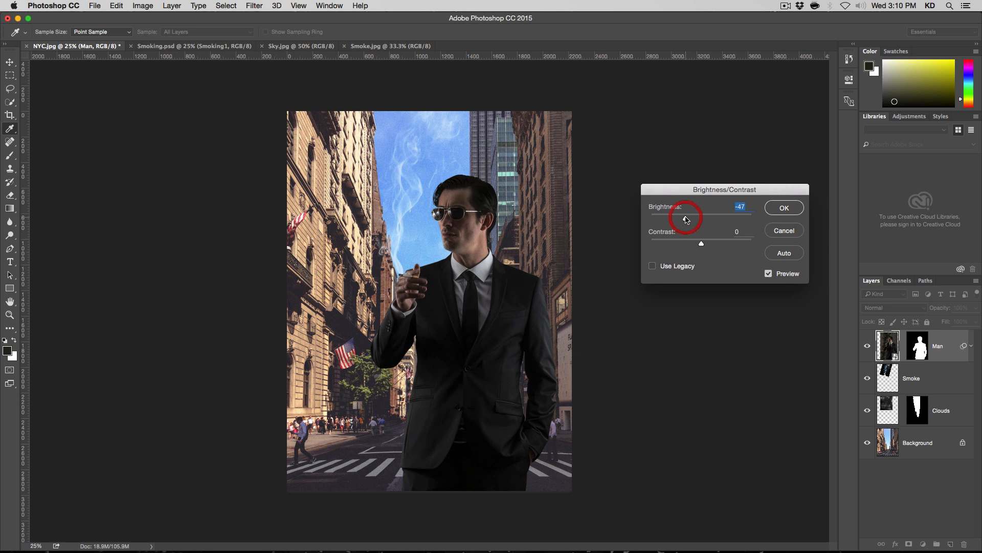
pyautogui.click(677, 218)
pyautogui.click(732, 219)
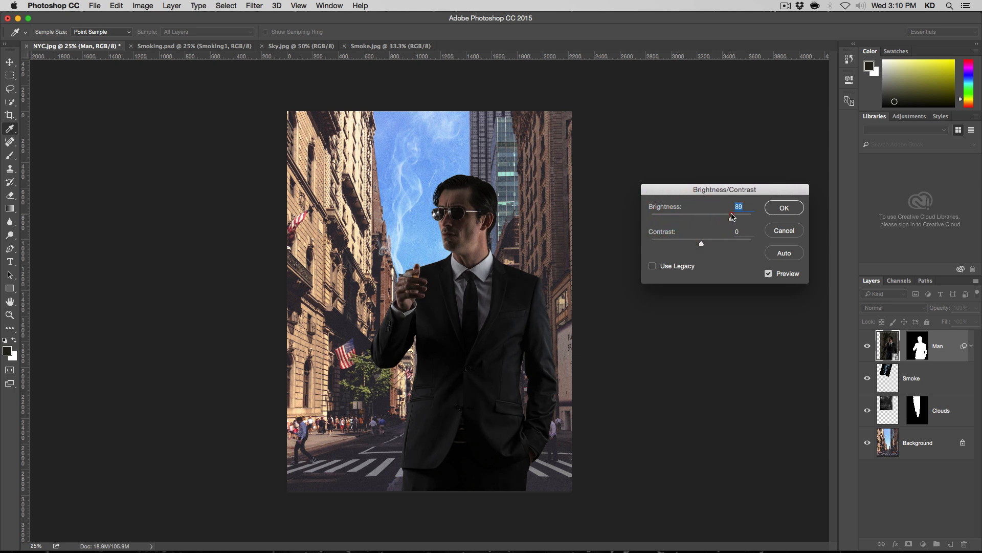
pyautogui.click(675, 245)
pyautogui.click(670, 246)
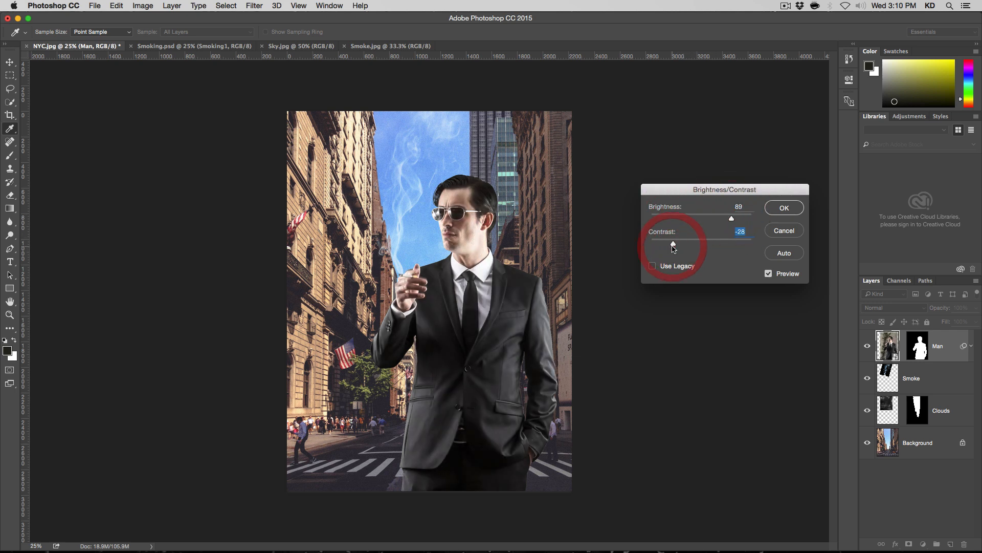
pyautogui.moveTo(668, 246); pyautogui.dragTo(728, 244)
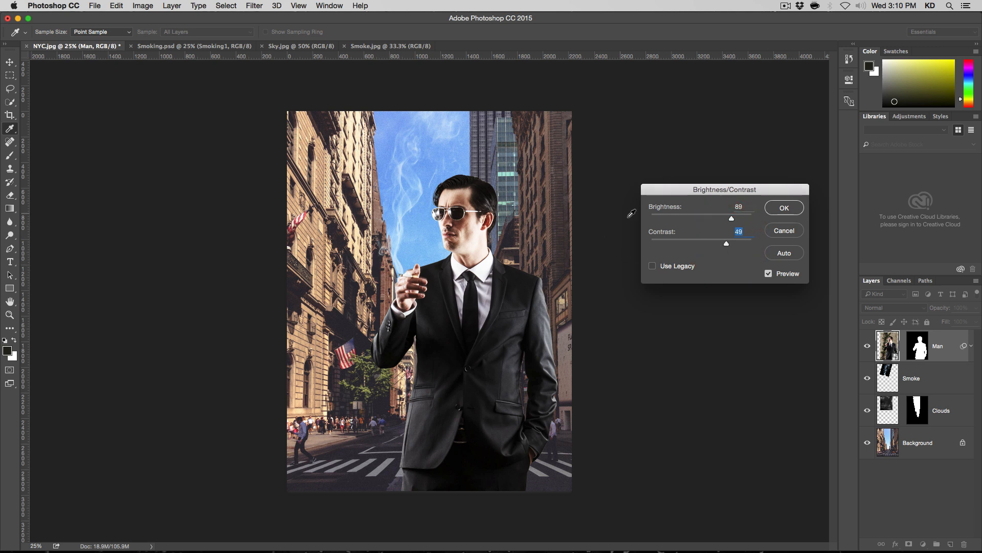
pyautogui.click(778, 231)
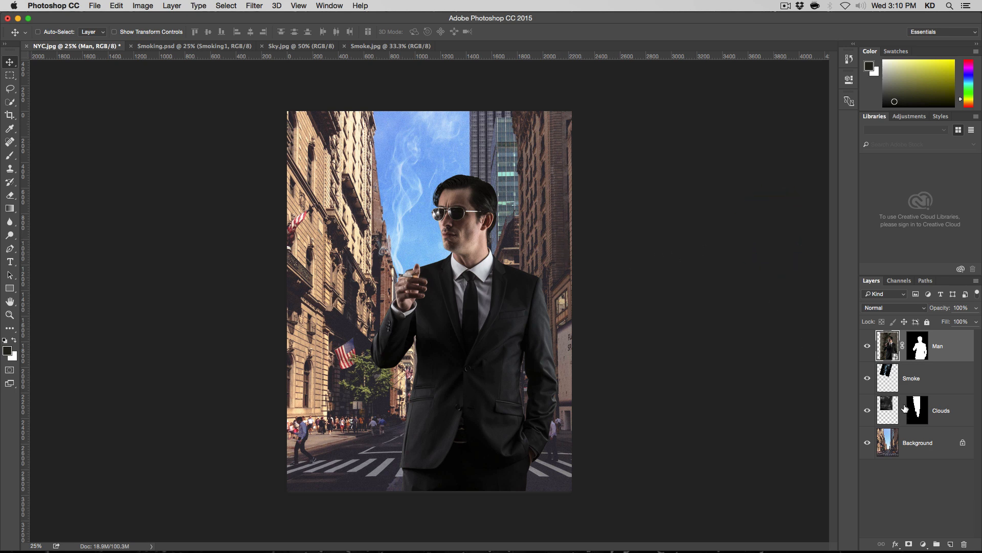
# Add a Brightness/Contrast adjustment layer above the Man layer, set its contrast to -21, and toggle it to compare
pyautogui.click(923, 544)
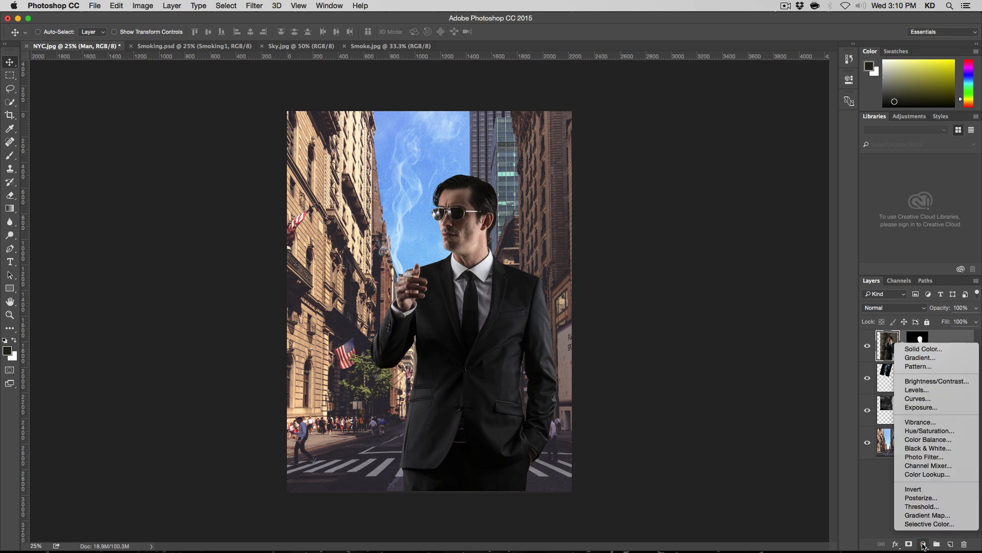
pyautogui.click(932, 381)
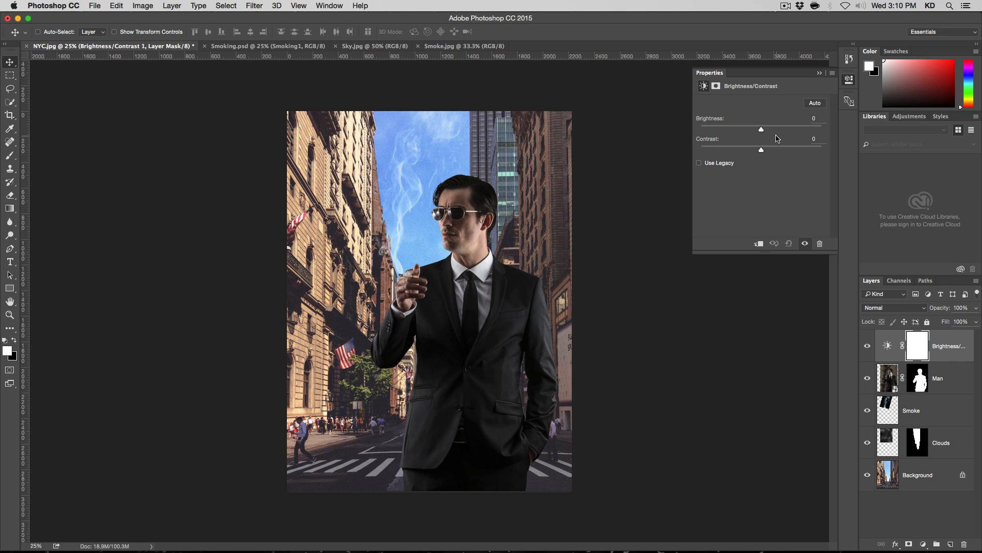
pyautogui.click(746, 148)
pyautogui.click(867, 347)
pyautogui.click(867, 346)
pyautogui.click(867, 346)
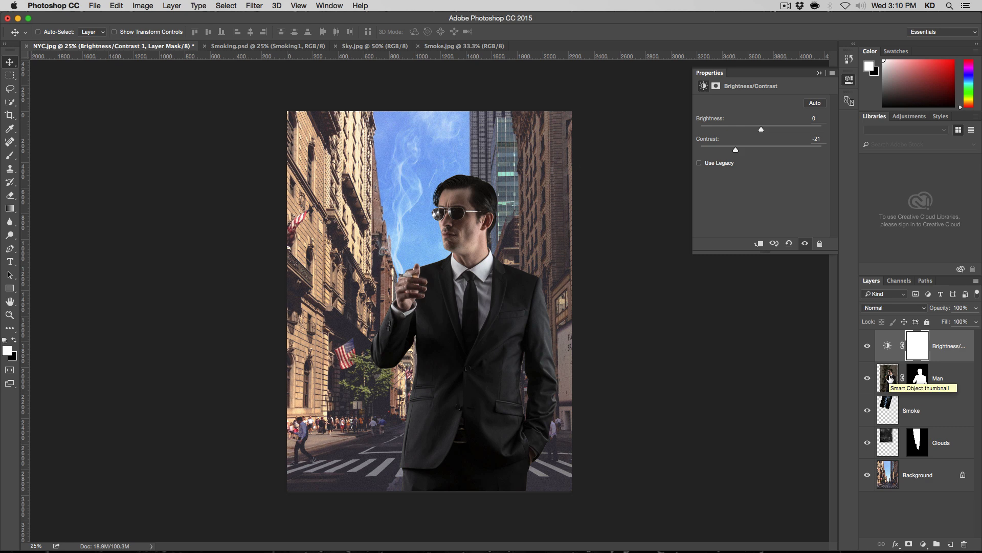
# Clip the Brightness/Contrast adjustment to the Man layer and toggle its visibility to compare
pyautogui.press('alt')
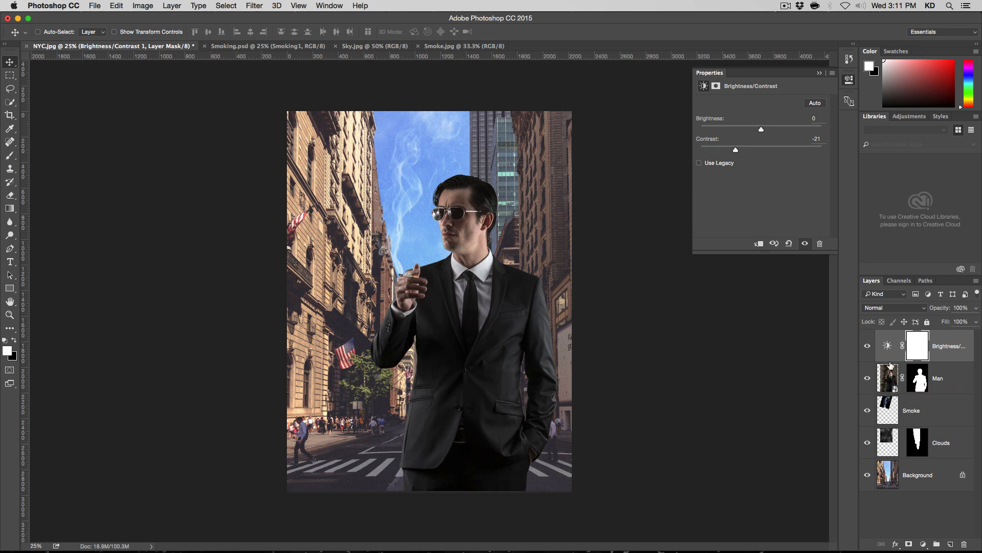
pyautogui.click(760, 244)
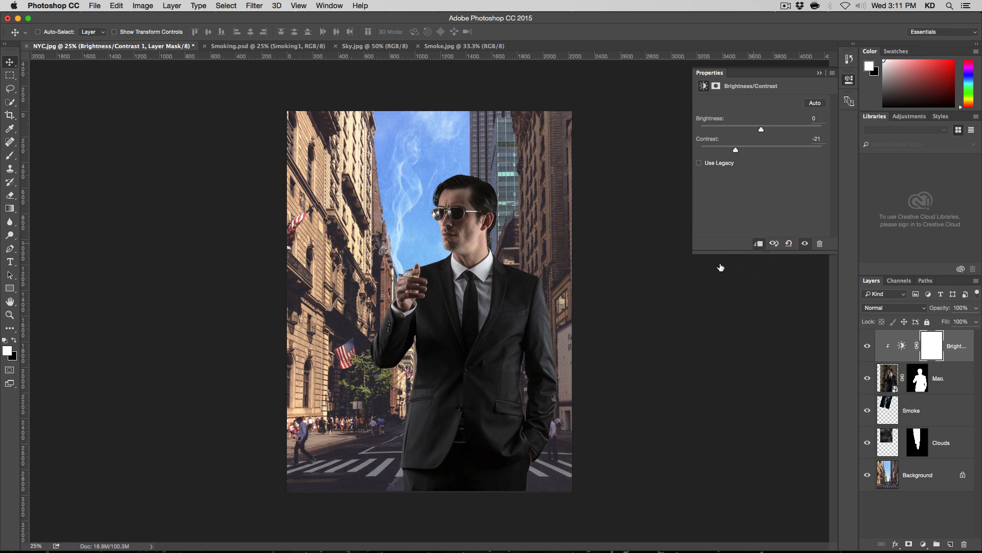
pyautogui.click(868, 346)
pyautogui.click(867, 346)
# Enable Use Legacy on the Brightness/Contrast adjustment and set its contrast to -24
pyautogui.click(726, 164)
pyautogui.moveTo(742, 148)
pyautogui.mouseDown()
pyautogui.moveTo(754, 149)
pyautogui.moveTo(745, 149)
pyautogui.mouseUp()
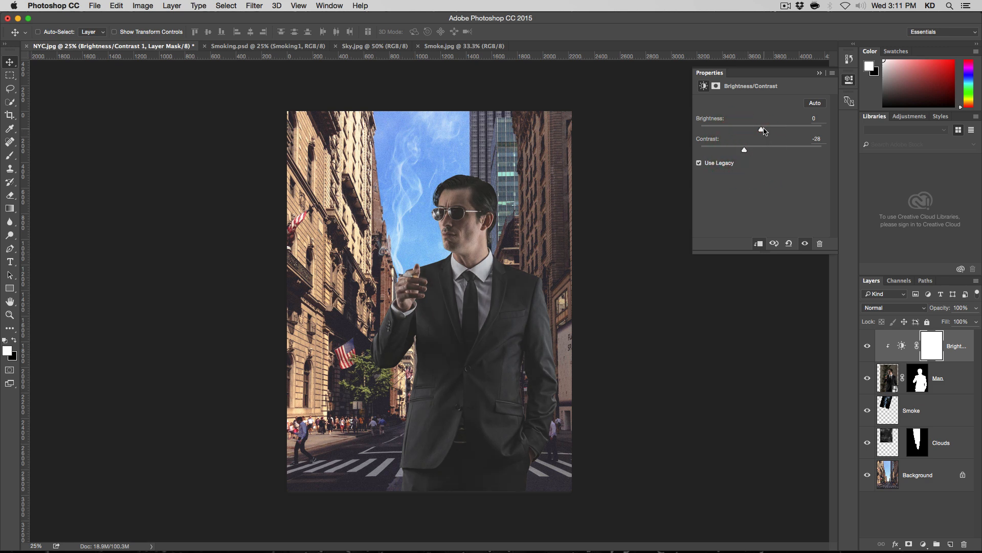
pyautogui.click(766, 131)
pyautogui.moveTo(744, 149); pyautogui.dragTo(743, 150)
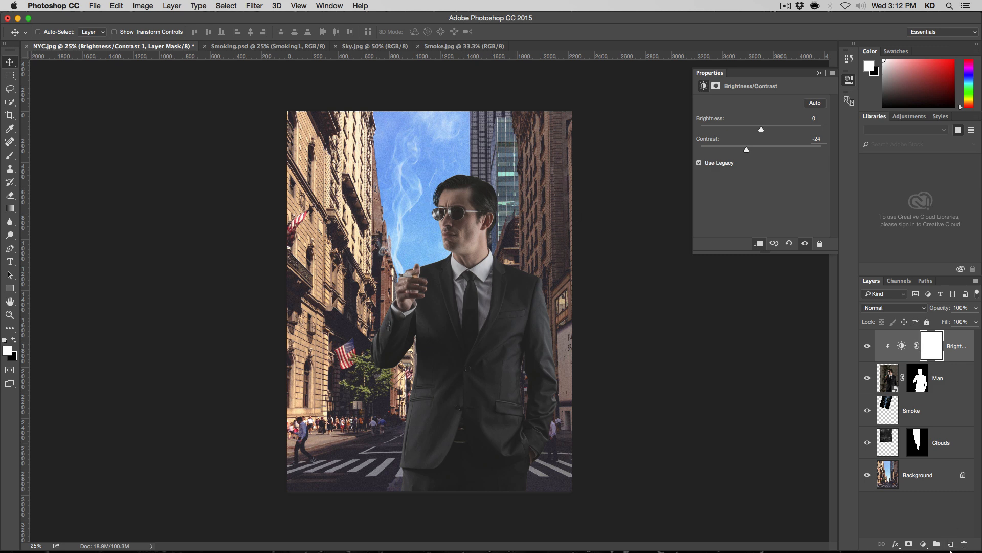
# Add a Photo Filter adjustment layer above all layers using Cooling Filter (80) at 45% density
pyautogui.click(924, 545)
pyautogui.click(924, 544)
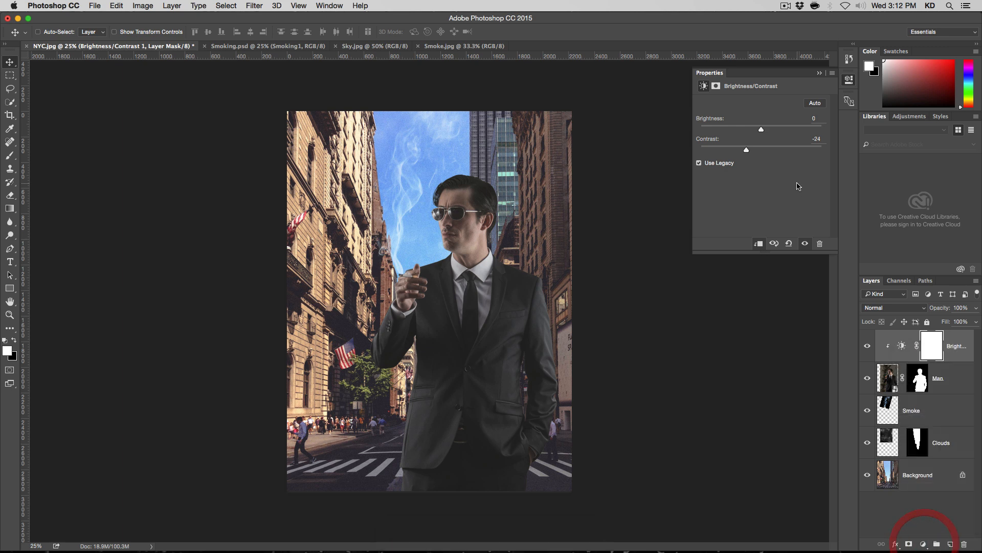
pyautogui.click(923, 544)
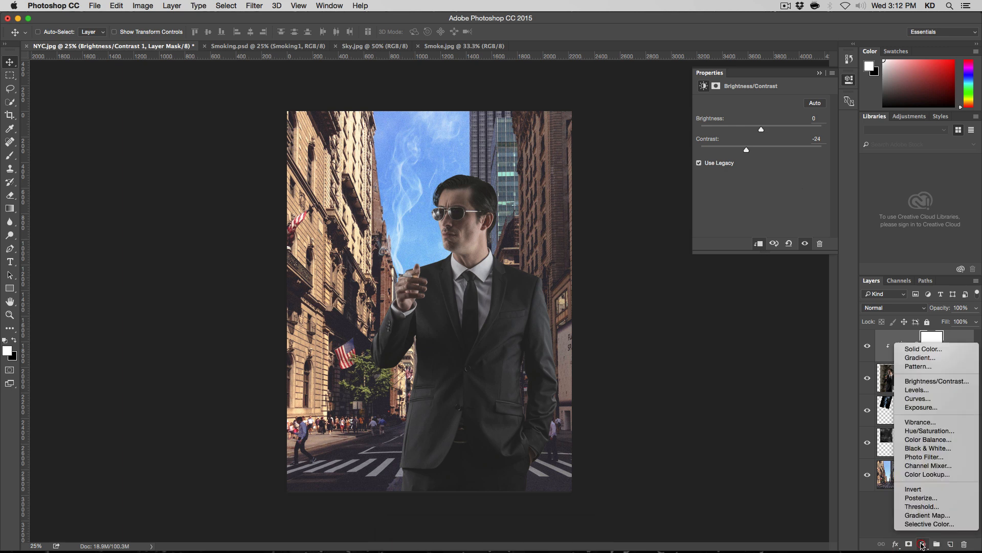
pyautogui.click(948, 462)
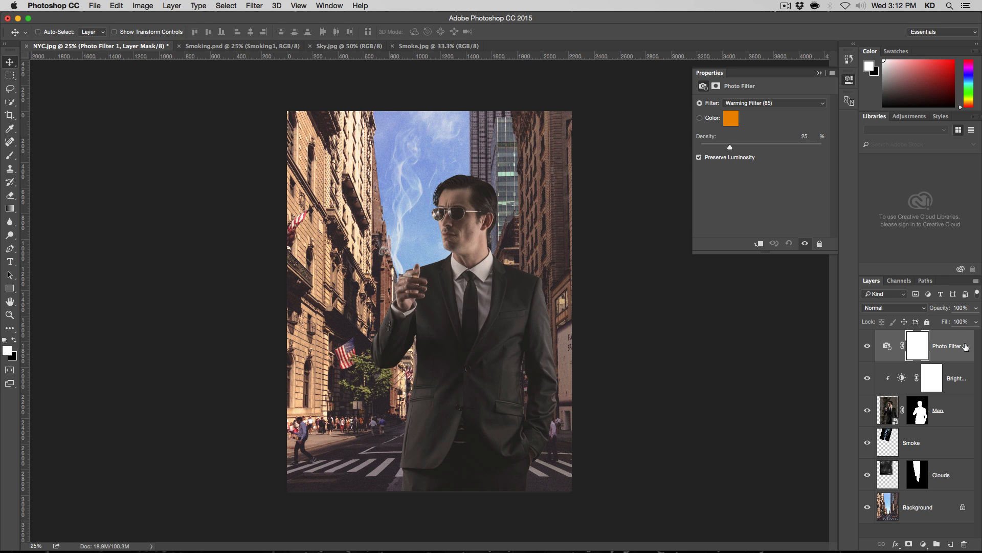
pyautogui.click(774, 104)
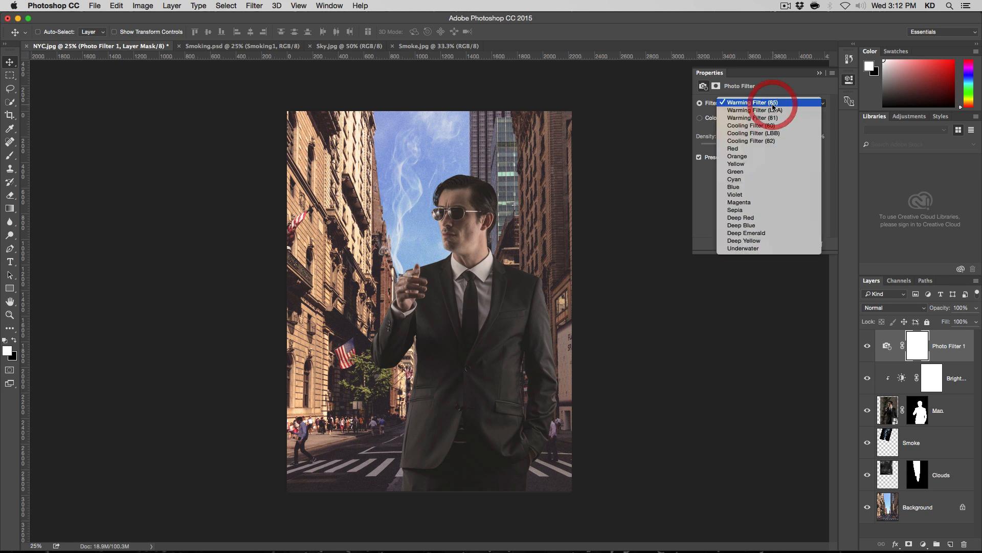
pyautogui.click(775, 128)
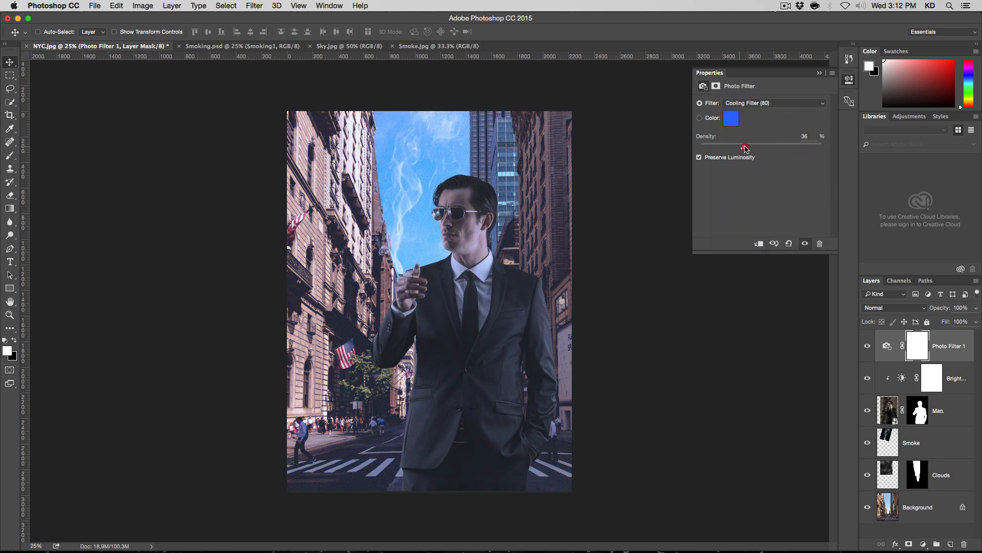
pyautogui.moveTo(746, 147); pyautogui.dragTo(755, 148)
# Lower the cooling photo filter's density to 25% and toggle the layer to compare the image with and without it
pyautogui.click(868, 347)
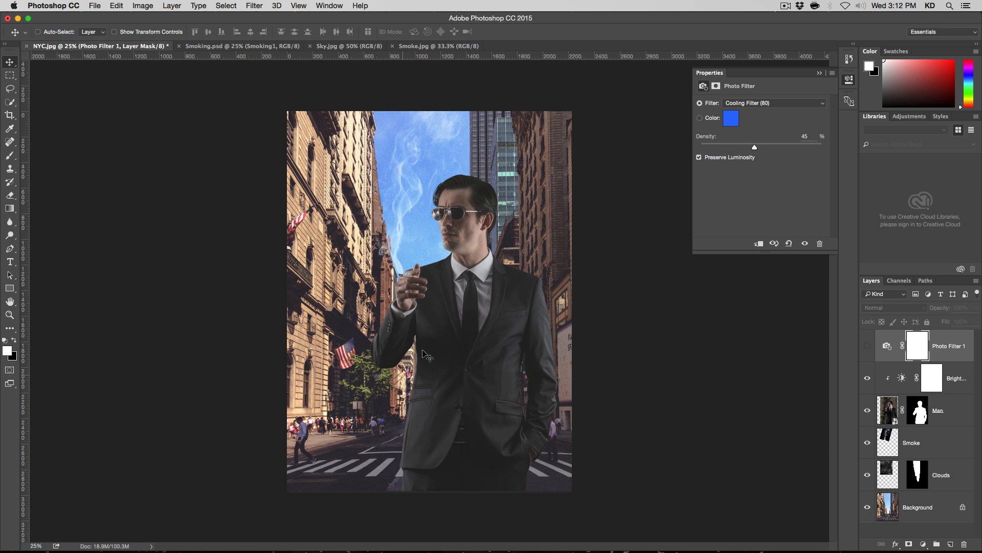
pyautogui.click(868, 347)
pyautogui.click(868, 346)
pyautogui.click(868, 346)
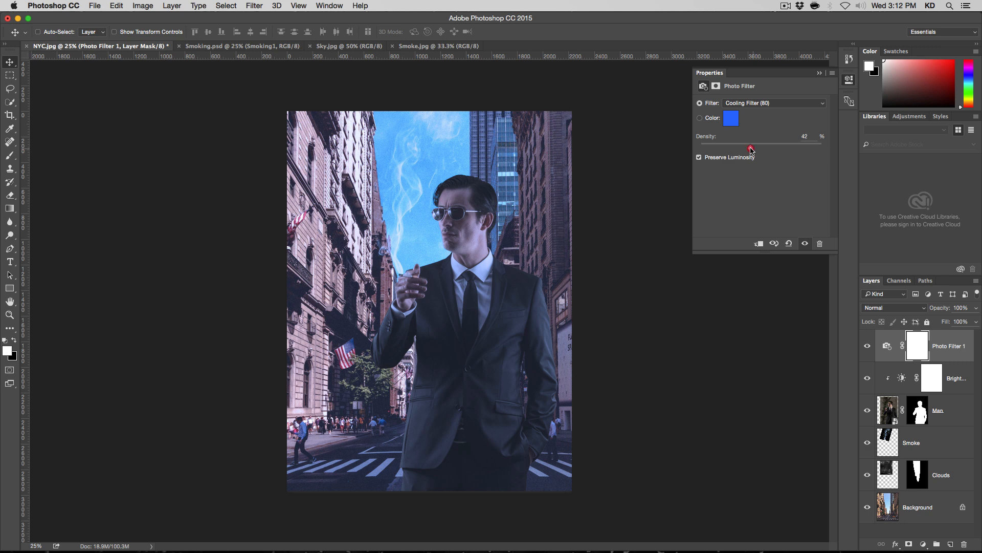
pyautogui.moveTo(736, 148); pyautogui.dragTo(727, 149)
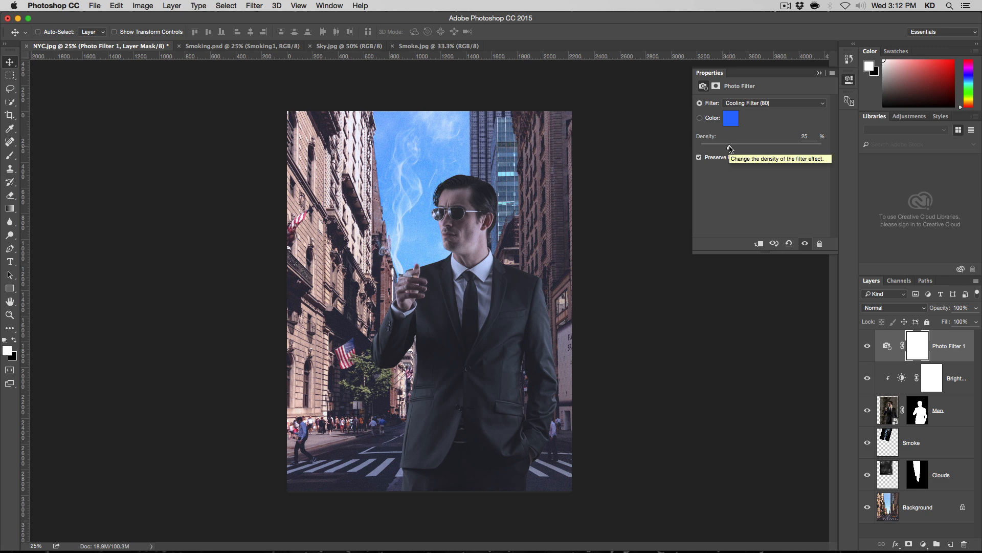
pyautogui.click(868, 347)
pyautogui.click(868, 347)
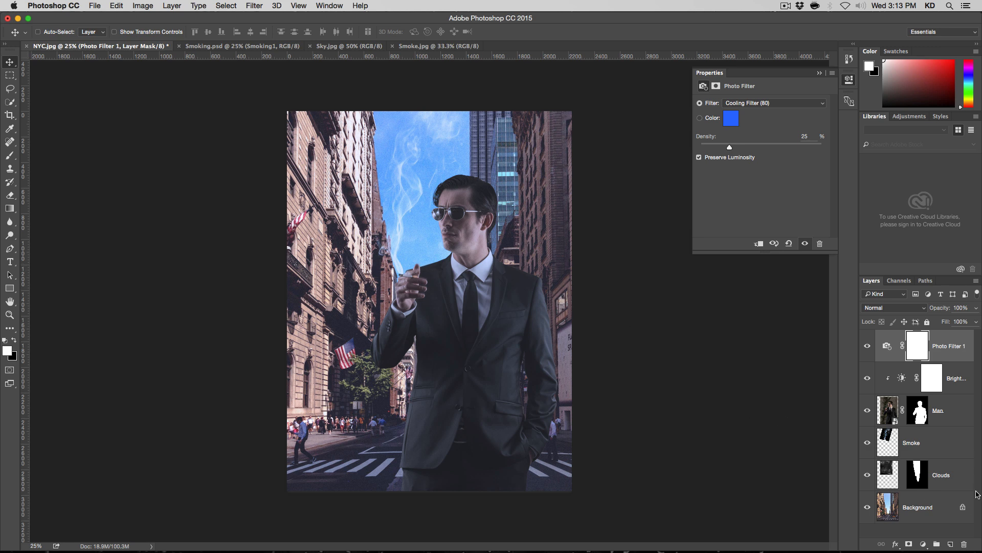
# Add a second Photo Filter adjustment layer on top using Warming Filter (81) at 69% density
pyautogui.click(924, 543)
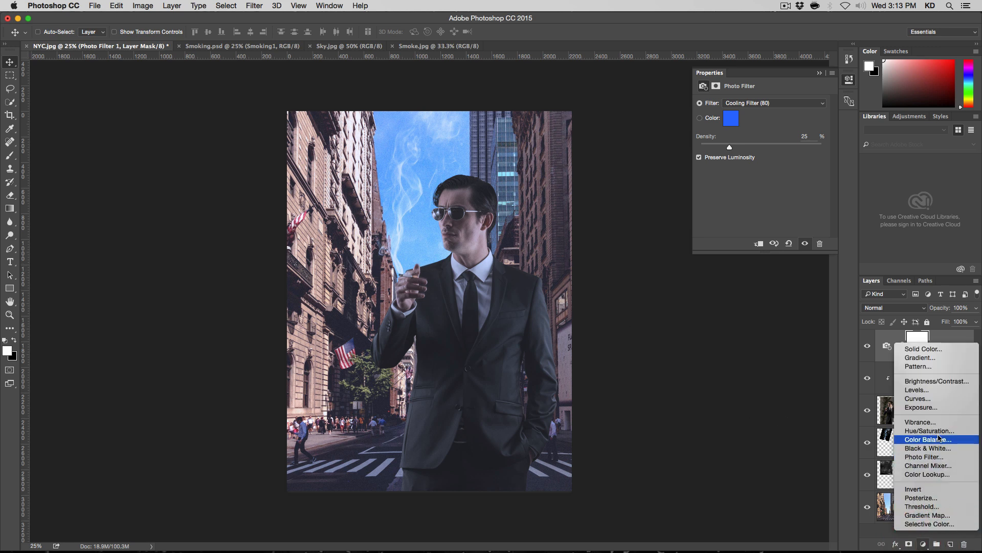
pyautogui.click(943, 457)
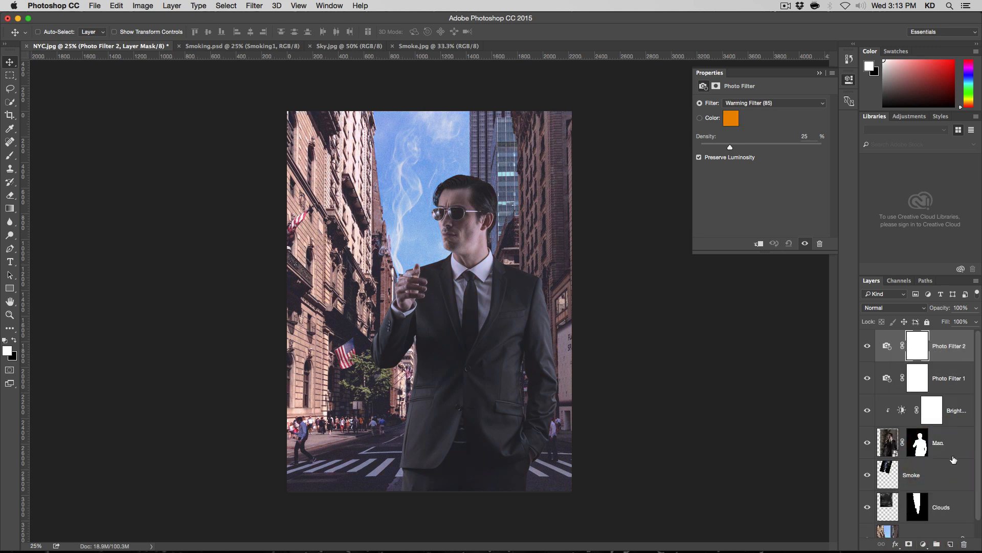
pyautogui.click(758, 148)
pyautogui.click(758, 103)
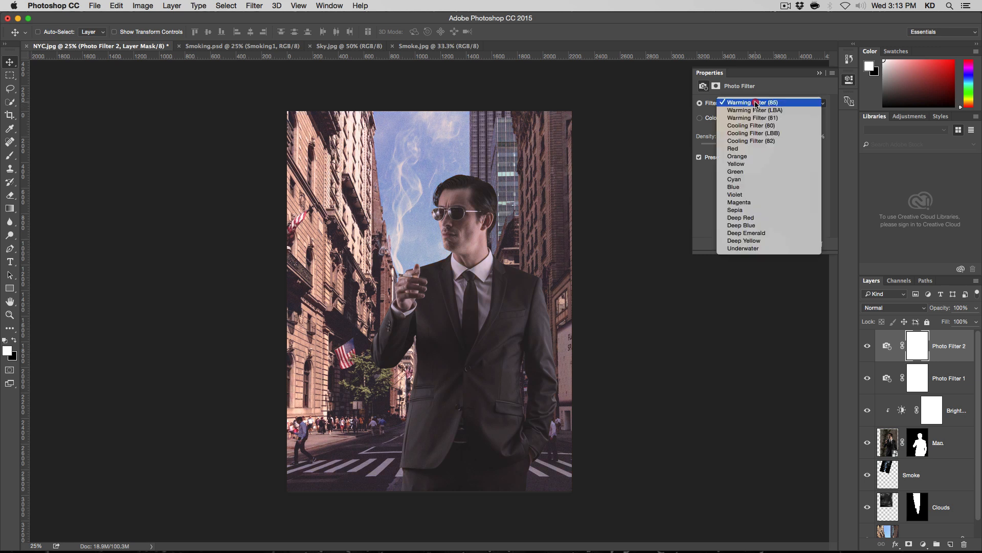
pyautogui.click(758, 116)
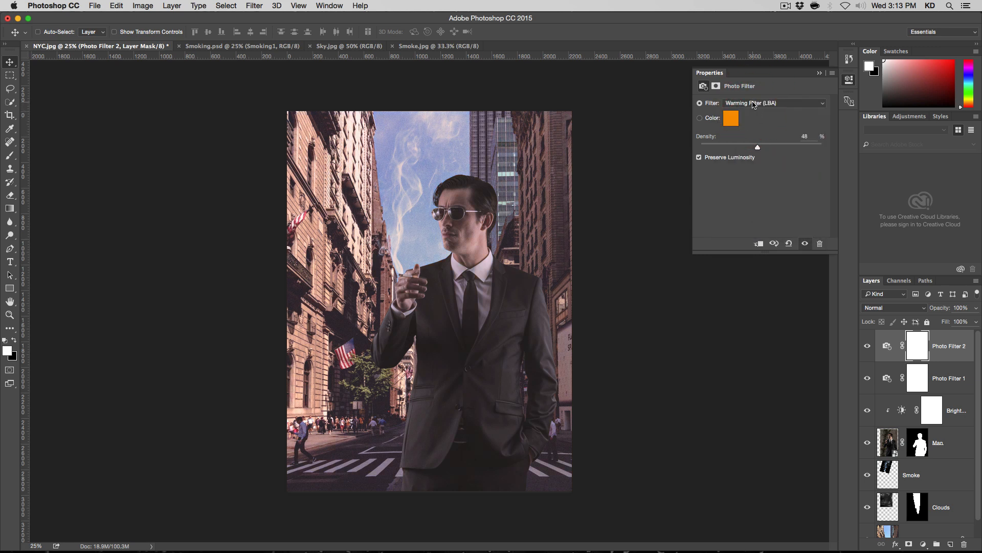
pyautogui.click(753, 103)
pyautogui.click(753, 110)
pyautogui.click(775, 148)
pyautogui.click(784, 148)
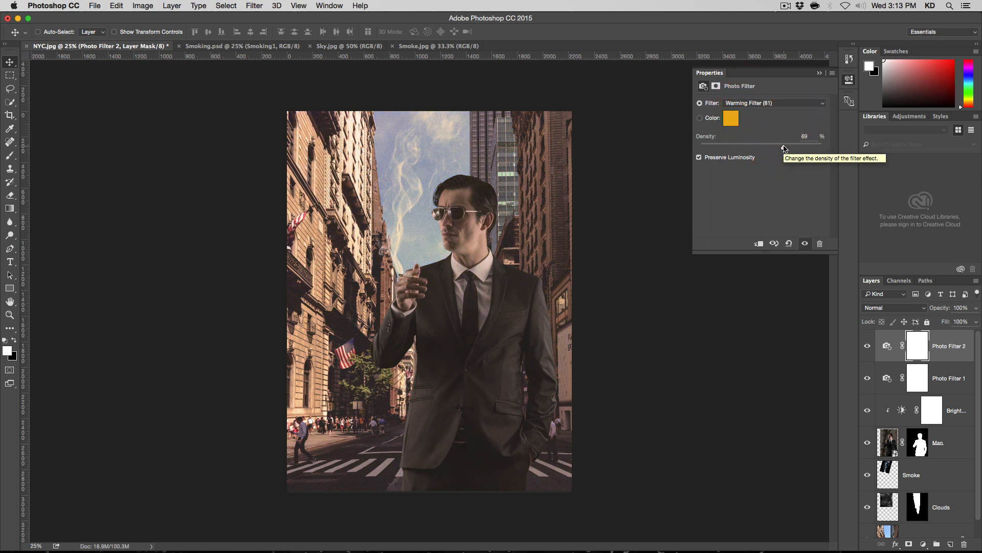
# Toggle the warming photo filter layer to compare the image with and without its tint
pyautogui.click(867, 348)
pyautogui.click(867, 348)
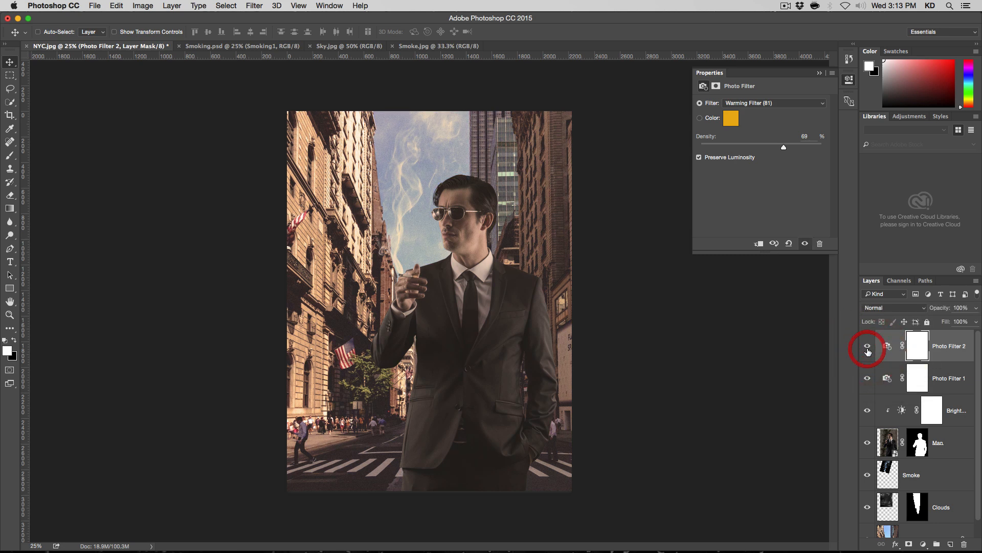
pyautogui.click(867, 348)
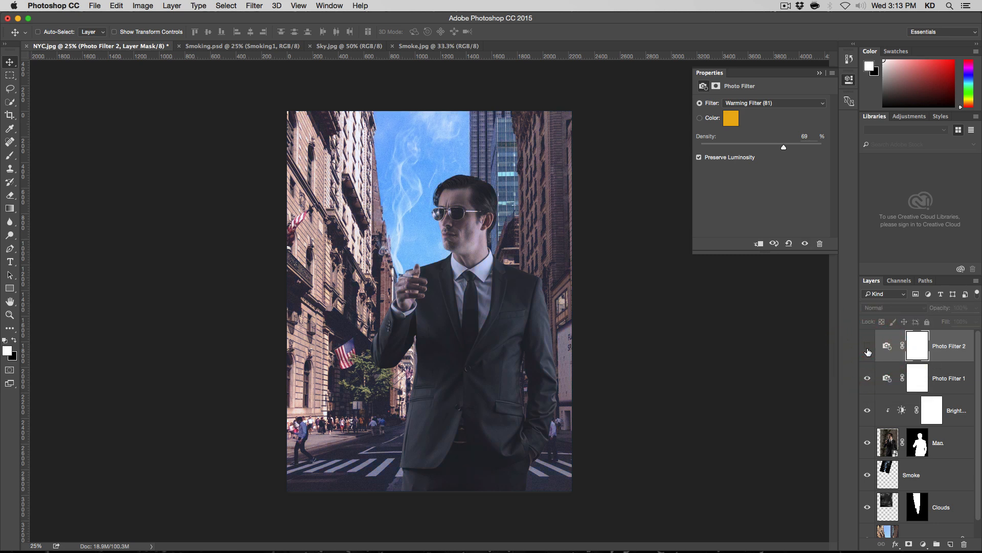
pyautogui.click(867, 348)
pyautogui.click(867, 347)
pyautogui.click(867, 348)
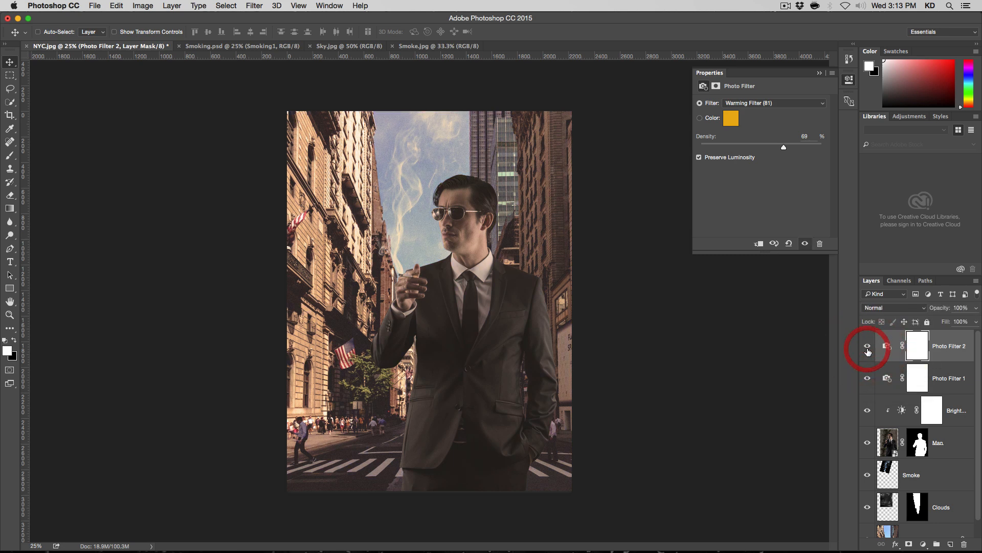
# Fill the warming photo filter's layer mask with black and toggle the layer to compare
pyautogui.click(919, 344)
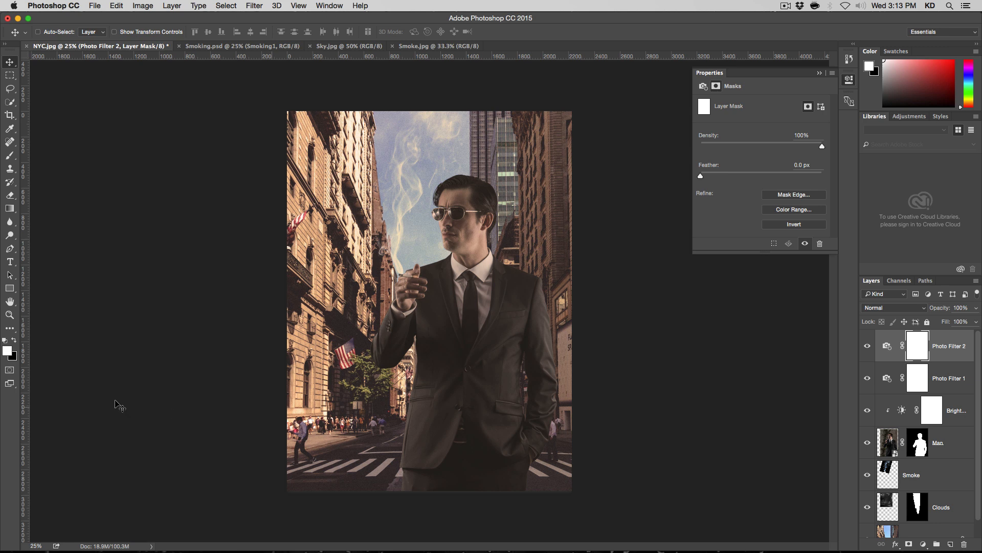
pyautogui.click(13, 340)
pyautogui.click(117, 5)
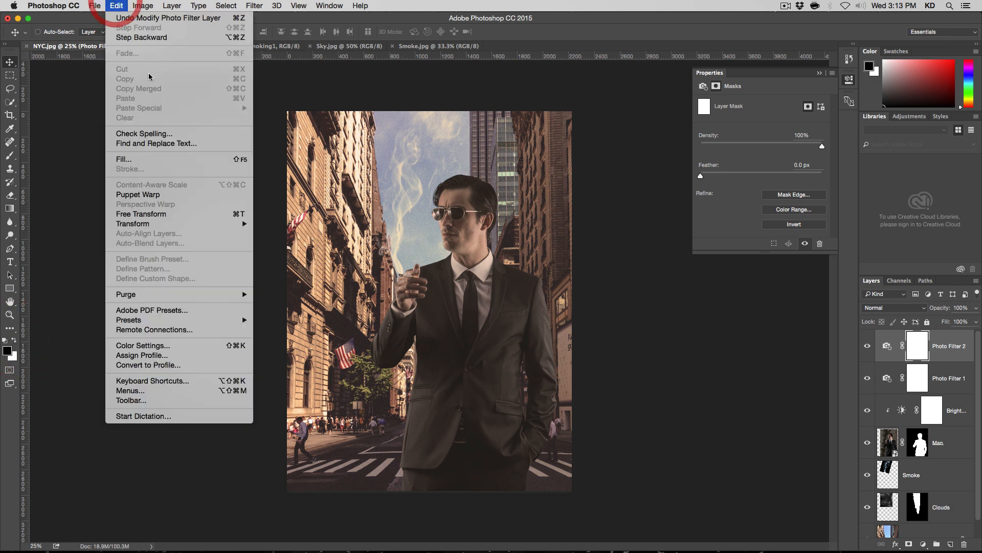
pyautogui.click(161, 157)
pyautogui.click(629, 286)
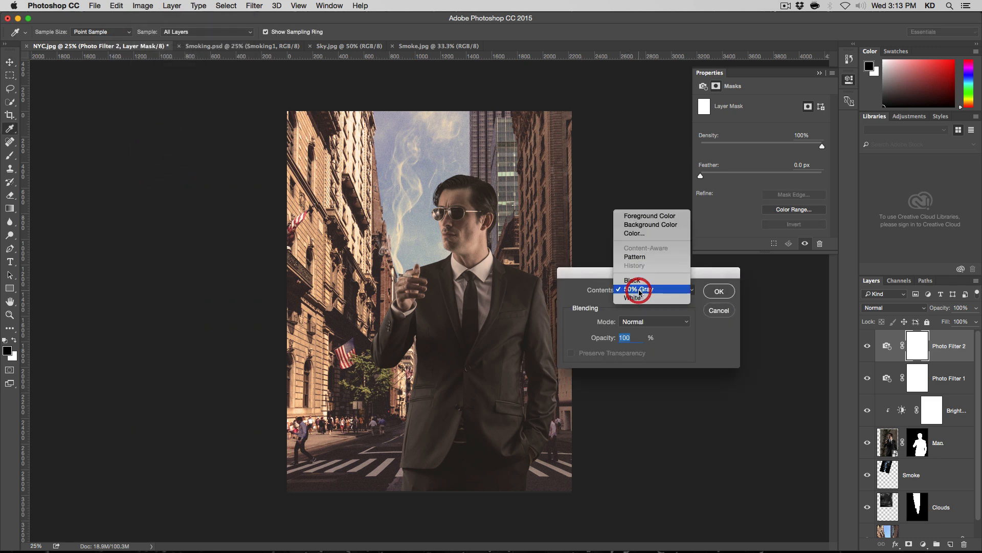
pyautogui.click(653, 215)
pyautogui.click(660, 294)
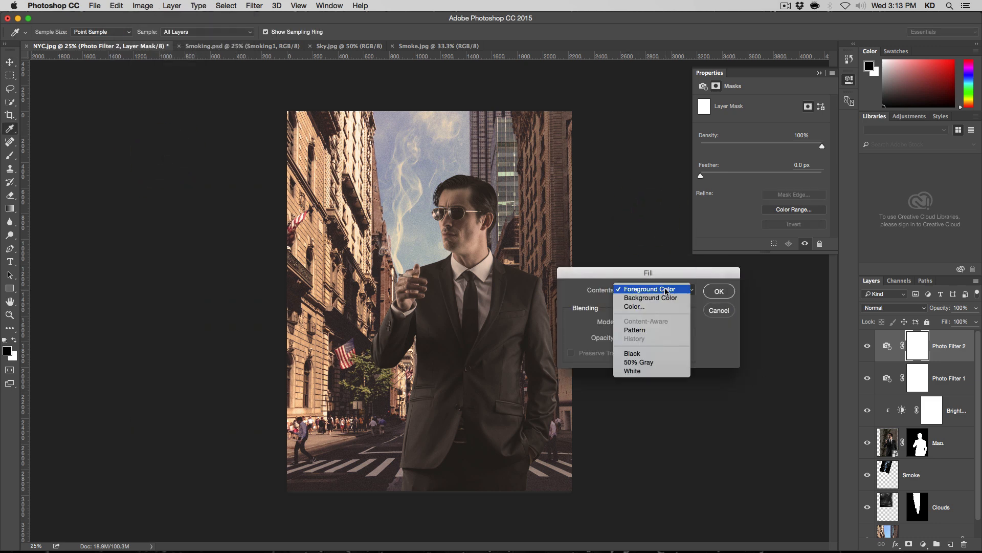
pyautogui.click(662, 354)
pyautogui.click(718, 291)
pyautogui.press('v')
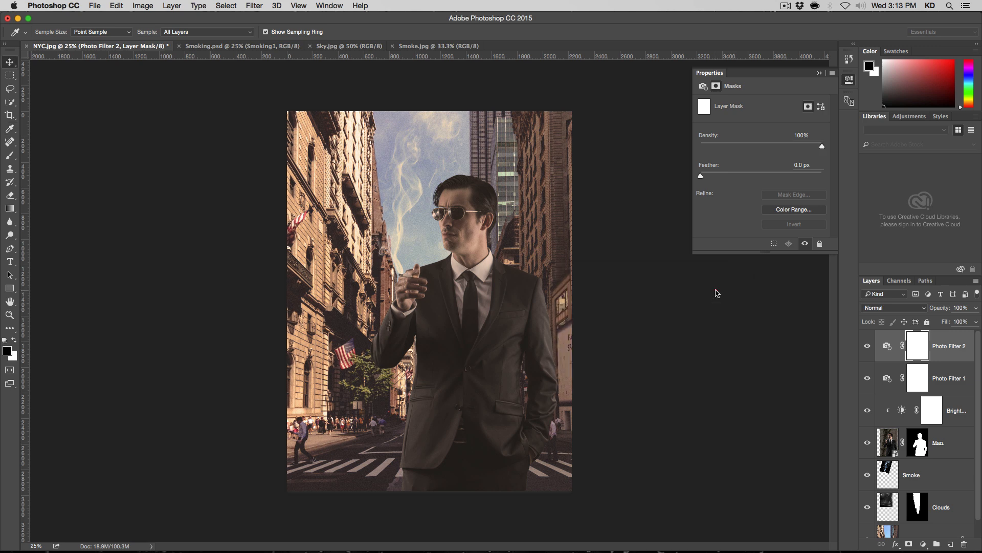
pyautogui.click(867, 348)
pyautogui.click(868, 348)
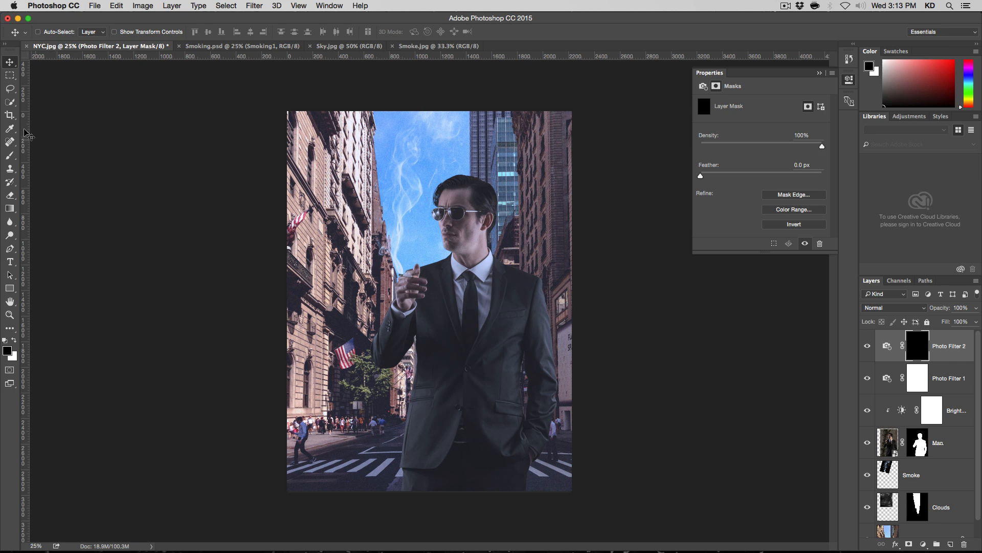
# Prepare the Brush tool for painting on the mask with 30% opacity and white as the foreground color
pyautogui.click(10, 156)
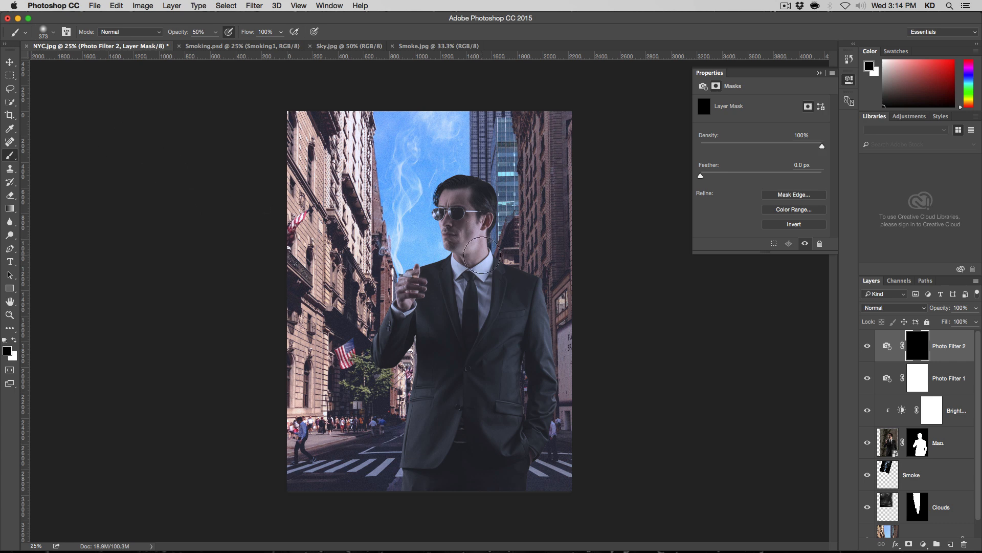
pyautogui.press('alt+super')
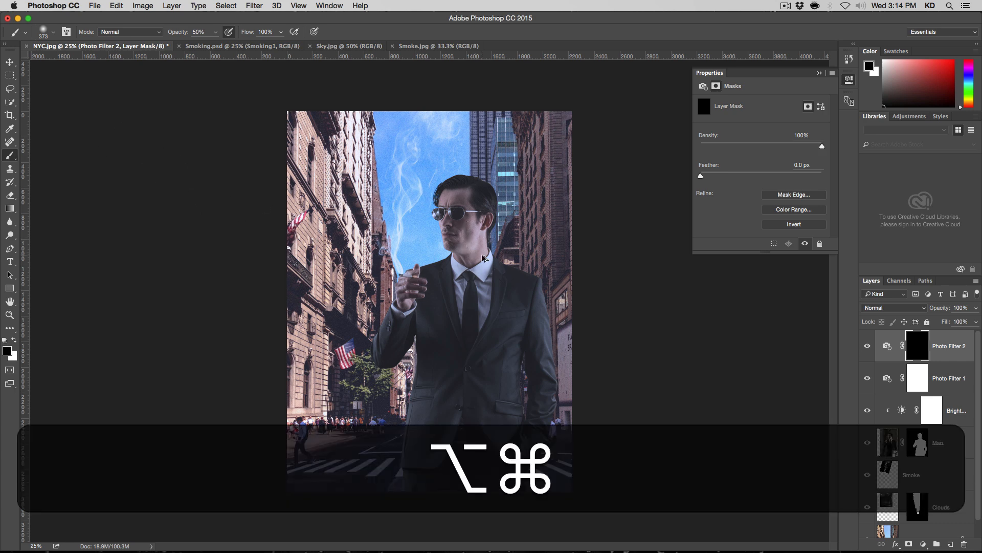
pyautogui.press('alt+super+plus')
pyautogui.press('alt+super+plus')
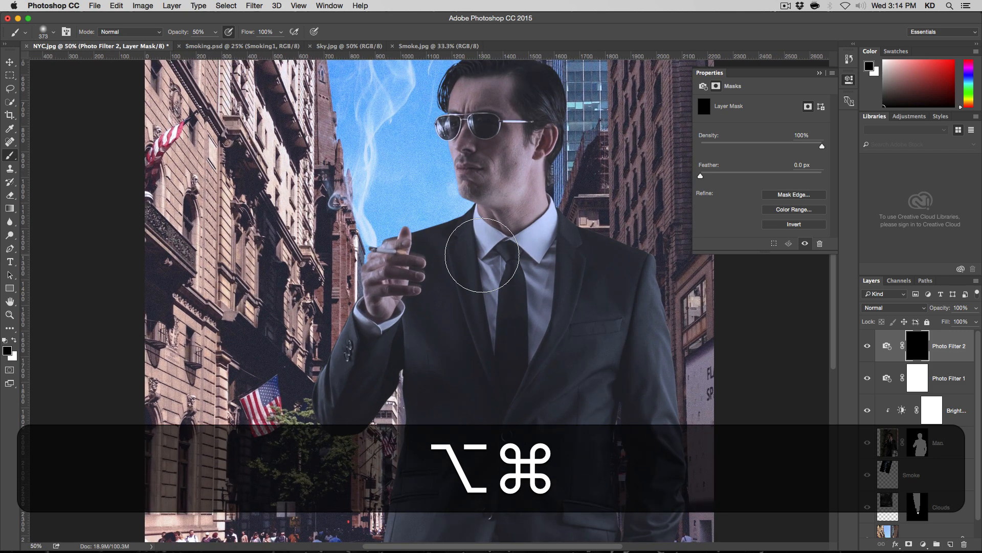
pyautogui.click(850, 80)
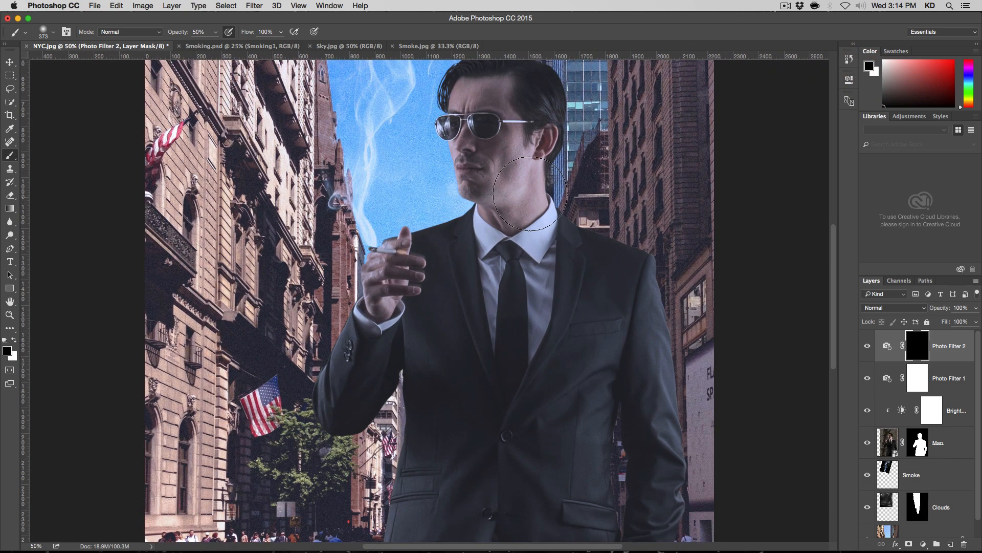
pyautogui.press('alt+super')
pyautogui.click(199, 32)
pyautogui.doubleClick(199, 32)
pyautogui.write('30')
pyautogui.press('Return')
pyautogui.click(15, 340)
# Add a new layer and paint a diagonal red test stroke at 100% brush opacity across the smoke and the man's hand
pyautogui.click(951, 545)
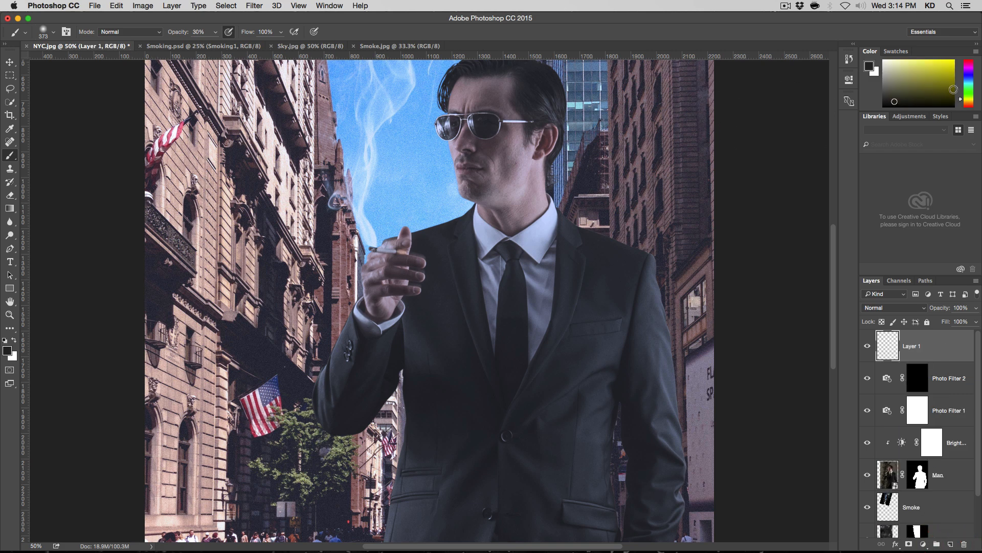
pyautogui.moveTo(969, 106); pyautogui.dragTo(969, 108)
pyautogui.click(954, 60)
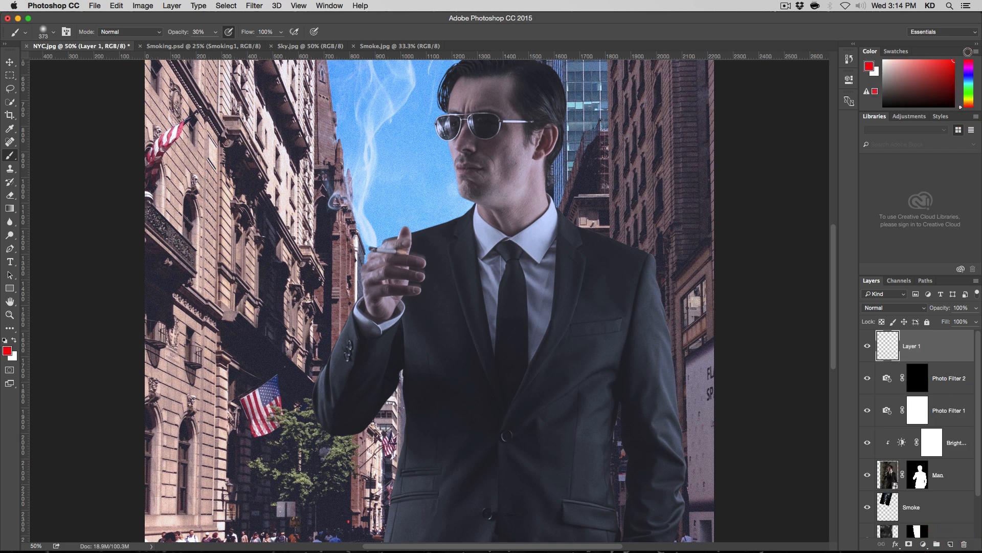
pyautogui.moveTo(216, 31); pyautogui.dragTo(330, 48)
pyautogui.moveTo(317, 164)
pyautogui.mouseDown()
pyautogui.moveTo(379, 218)
pyautogui.moveTo(444, 348)
pyautogui.moveTo(430, 337)
pyautogui.mouseUp()
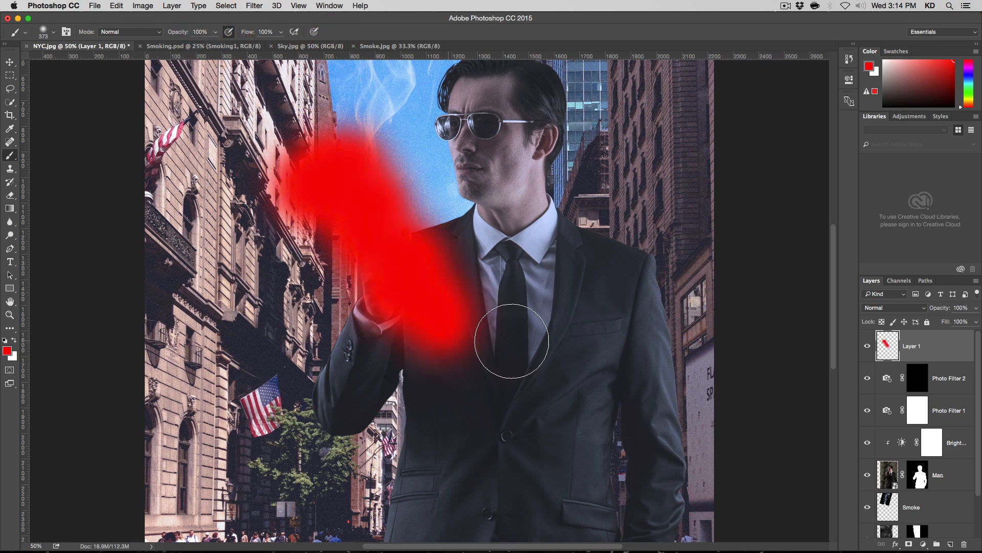
# Paint a second red test stroke at 30% brush opacity over the man's suit and delete the test layer
pyautogui.click(215, 32)
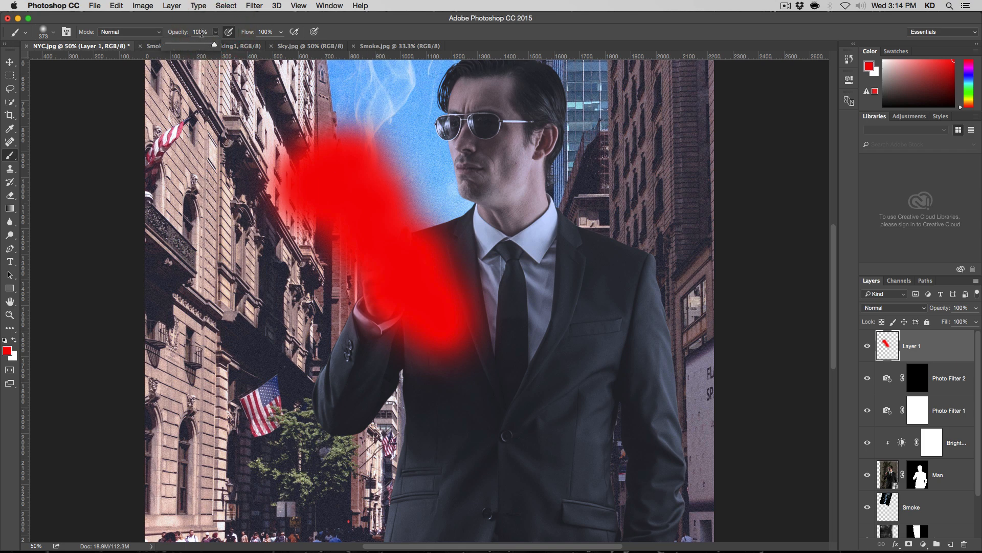
pyautogui.click(201, 33)
pyautogui.write('30')
pyautogui.press('Return')
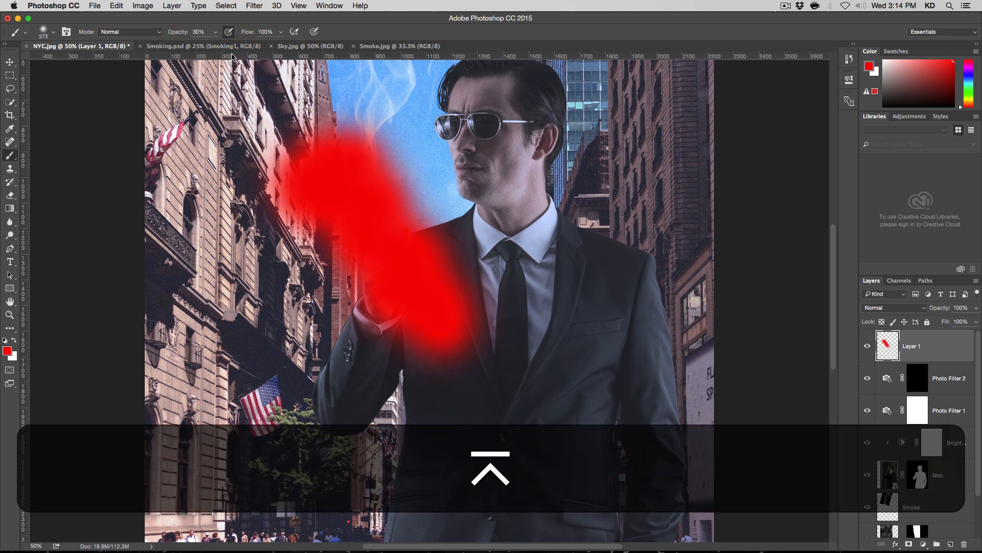
pyautogui.moveTo(588, 185)
pyautogui.mouseDown()
pyautogui.moveTo(574, 326)
pyautogui.moveTo(586, 409)
pyautogui.moveTo(578, 424)
pyautogui.moveTo(548, 347)
pyautogui.mouseUp()
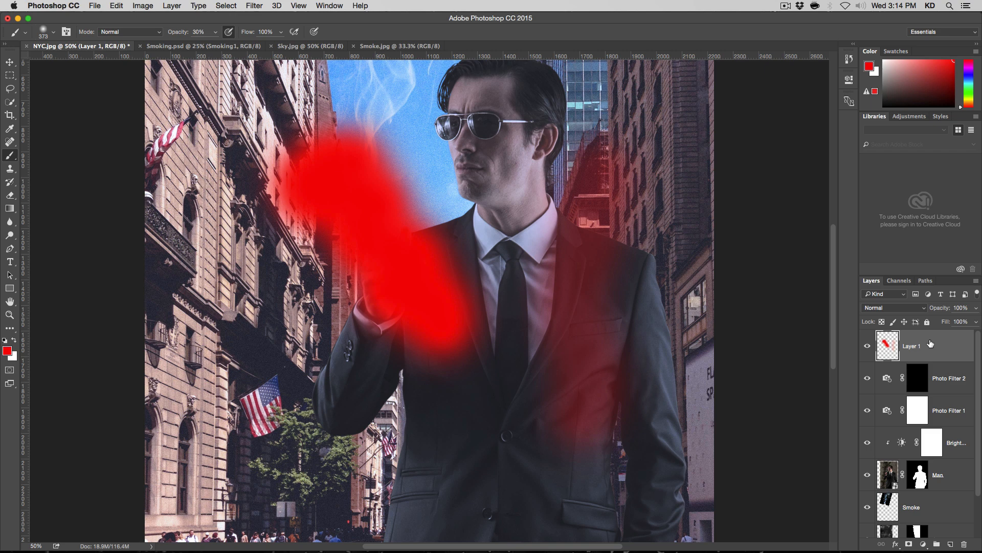
pyautogui.moveTo(930, 344)
pyautogui.mouseDown()
pyautogui.moveTo(946, 489)
pyautogui.moveTo(965, 544)
pyautogui.mouseUp()
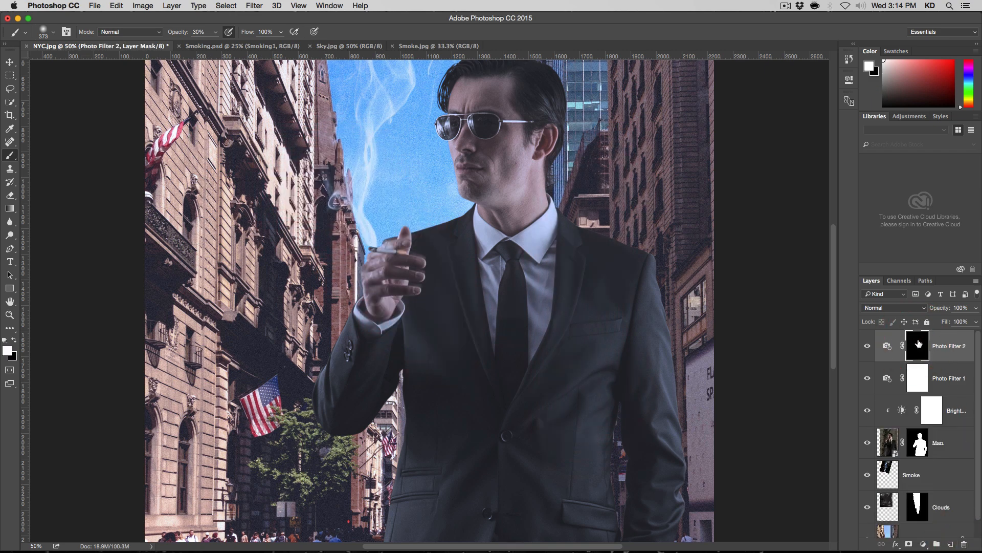
# Rename the cooling photo filter layer as Cool and the warming photo filter layer as Warm
pyautogui.doubleClick(945, 385)
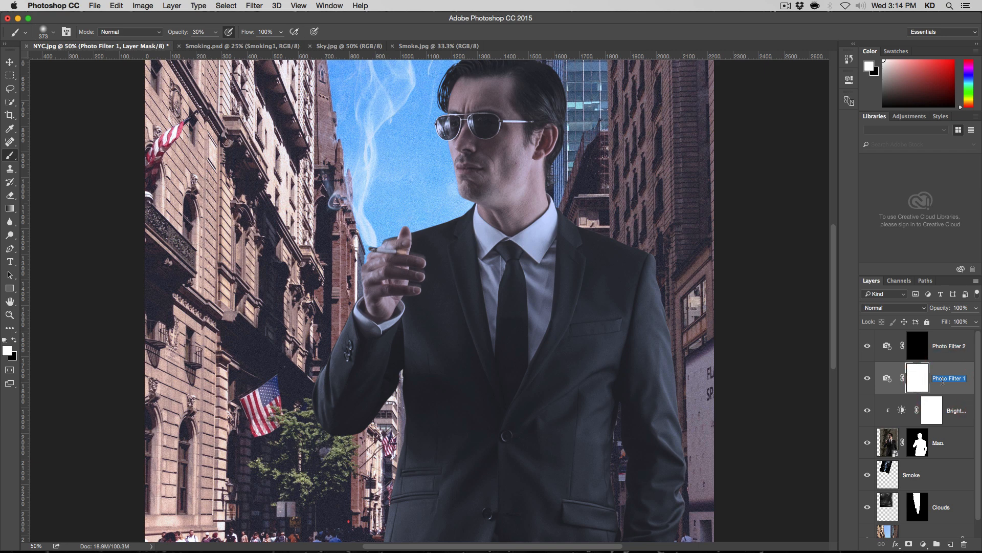
pyautogui.write('Cool')
pyautogui.press('Return')
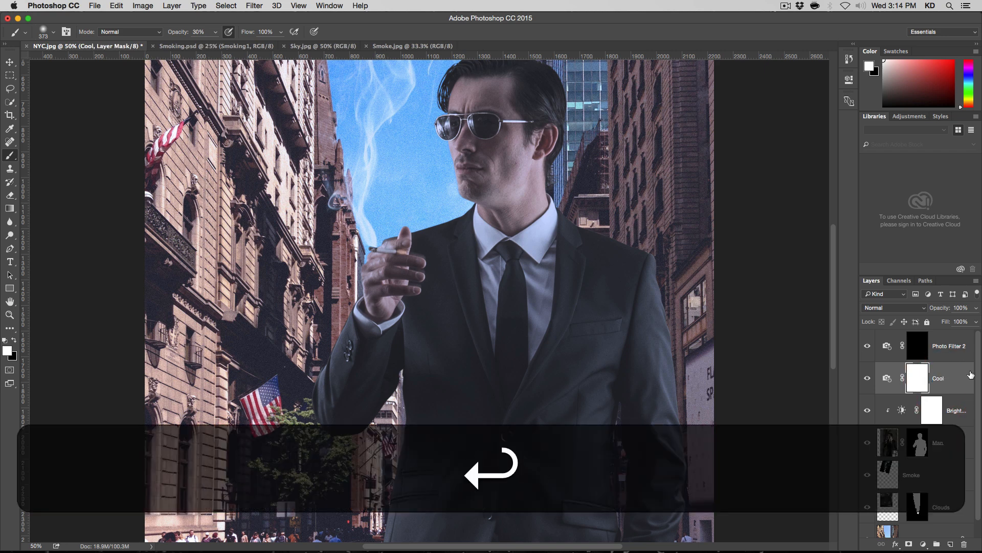
pyautogui.doubleClick(949, 345)
pyautogui.write('Wa')
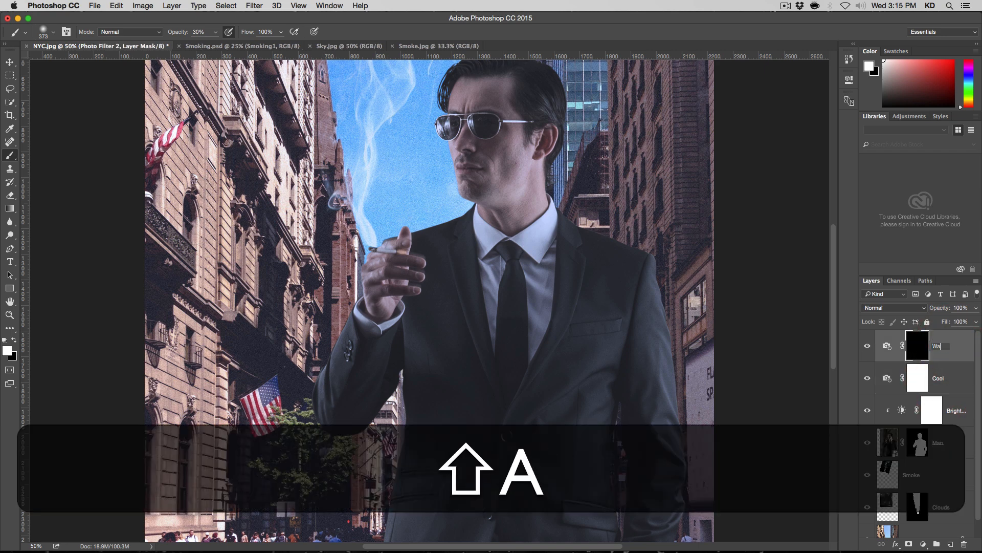
pyautogui.write('rm')
pyautogui.press('Return')
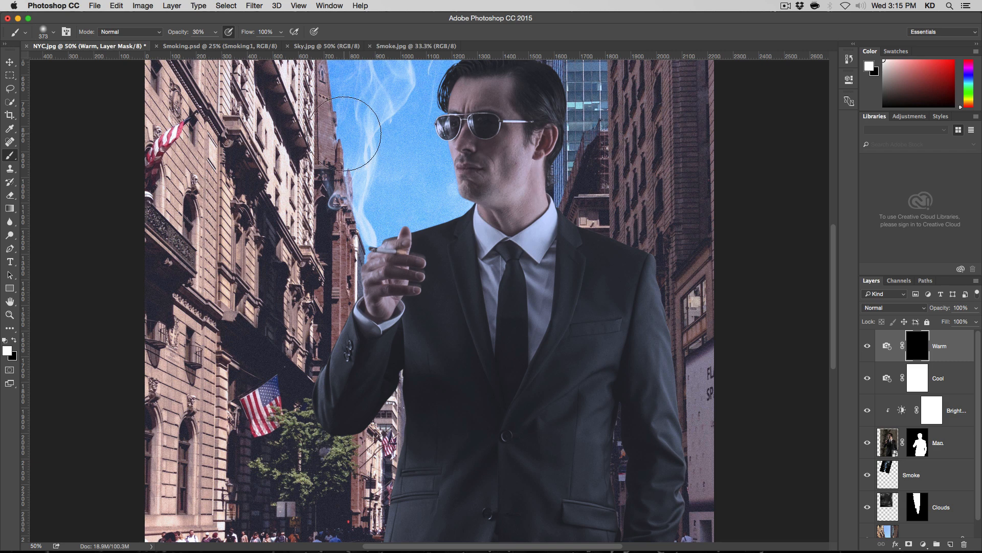
# Set the brush size to 200 px and paint white on the Warm layer's mask over the man's neck and face
pyautogui.rightClick(439, 154)
pyautogui.click(541, 165)
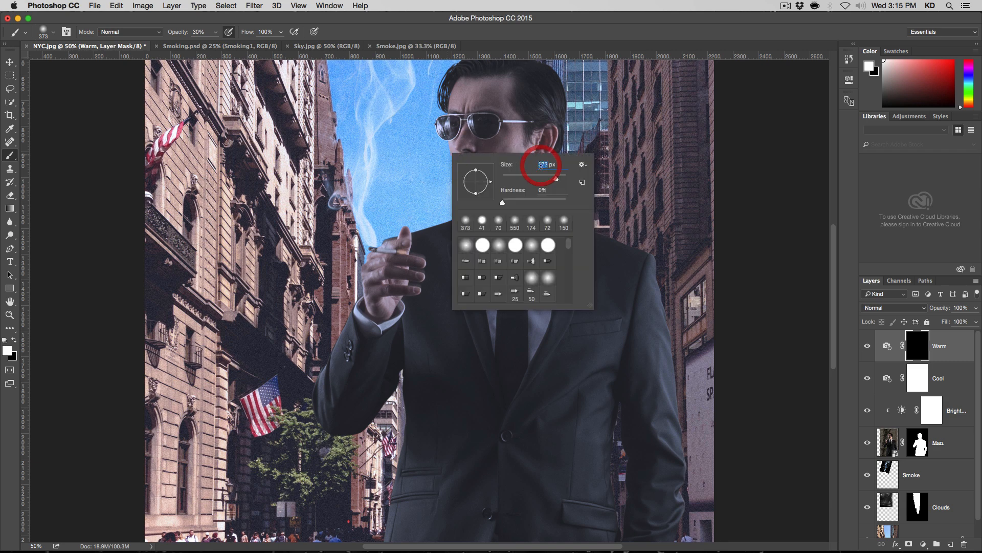
pyautogui.write('200')
pyautogui.press('Return')
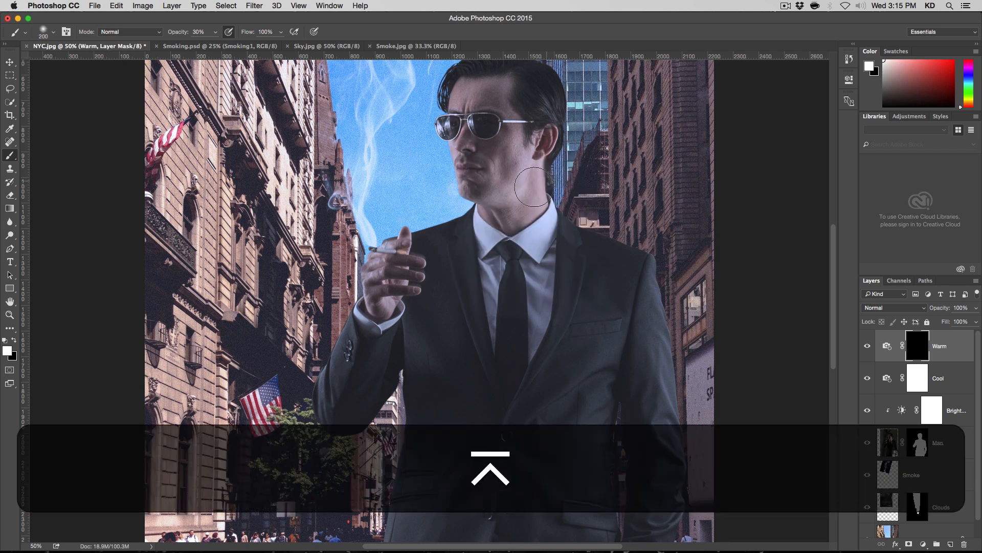
pyautogui.click(512, 200)
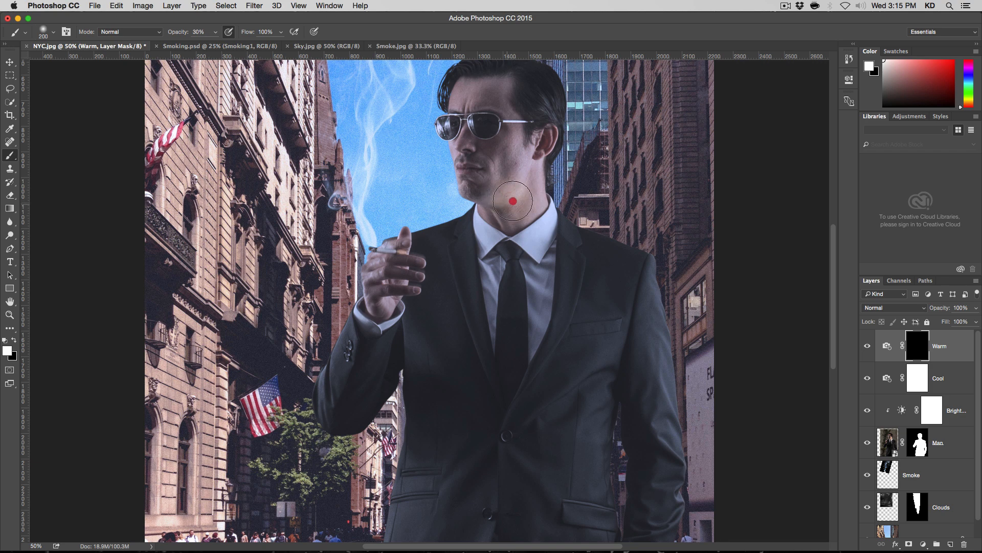
pyautogui.moveTo(512, 201); pyautogui.dragTo(505, 214)
pyautogui.moveTo(477, 177)
pyautogui.mouseDown()
pyautogui.moveTo(473, 140)
pyautogui.moveTo(460, 130)
pyautogui.moveTo(501, 162)
pyautogui.moveTo(500, 134)
pyautogui.moveTo(523, 189)
pyautogui.moveTo(523, 163)
pyautogui.moveTo(525, 177)
pyautogui.moveTo(545, 131)
pyautogui.moveTo(536, 196)
pyautogui.moveTo(507, 217)
pyautogui.moveTo(470, 81)
pyautogui.moveTo(468, 98)
pyautogui.moveTo(503, 82)
pyautogui.moveTo(519, 103)
pyautogui.mouseUp()
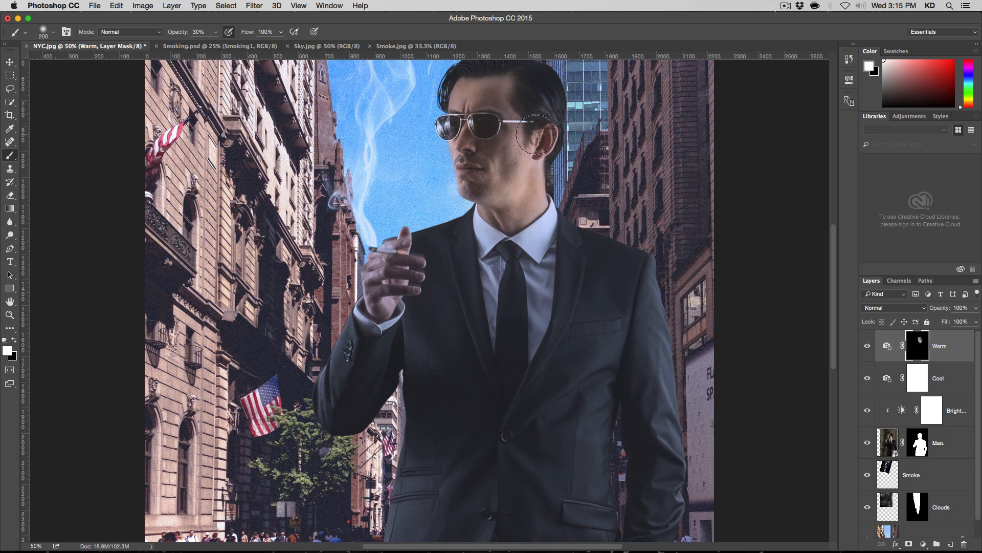
# Continue painting white on the Warm mask over the man's forehead, lower face, neck and raised hand
pyautogui.press('space')
pyautogui.moveTo(535, 150); pyautogui.dragTo(550, 214)
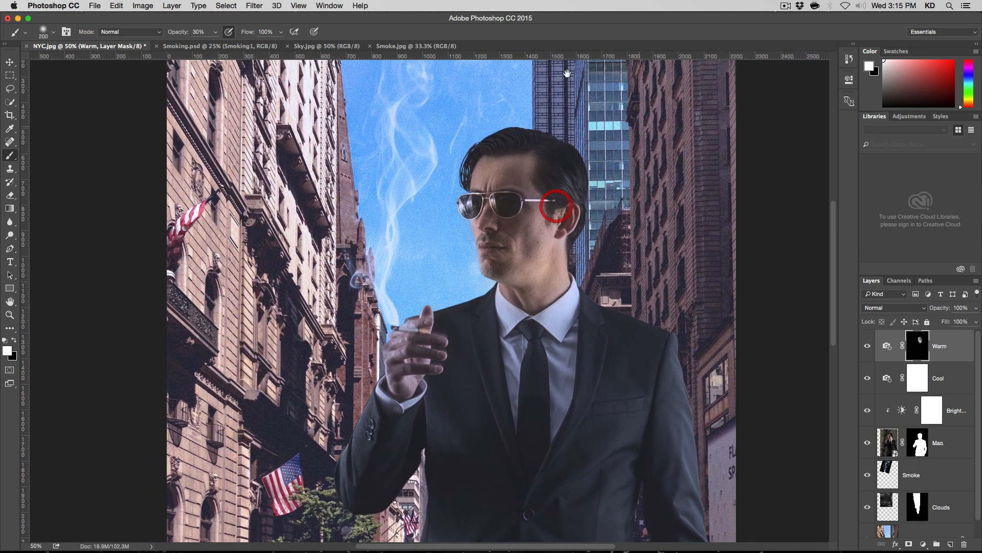
pyautogui.moveTo(524, 178)
pyautogui.mouseDown()
pyautogui.moveTo(500, 145)
pyautogui.moveTo(475, 160)
pyautogui.moveTo(477, 176)
pyautogui.moveTo(547, 235)
pyautogui.moveTo(534, 296)
pyautogui.moveTo(533, 278)
pyautogui.moveTo(560, 292)
pyautogui.moveTo(557, 313)
pyautogui.moveTo(522, 315)
pyautogui.moveTo(500, 278)
pyautogui.moveTo(504, 307)
pyautogui.moveTo(519, 297)
pyautogui.mouseUp()
pyautogui.moveTo(419, 353)
pyautogui.mouseDown()
pyautogui.moveTo(410, 379)
pyautogui.moveTo(405, 346)
pyautogui.moveTo(419, 324)
pyautogui.moveTo(399, 379)
pyautogui.moveTo(438, 342)
pyautogui.moveTo(410, 394)
pyautogui.mouseUp()
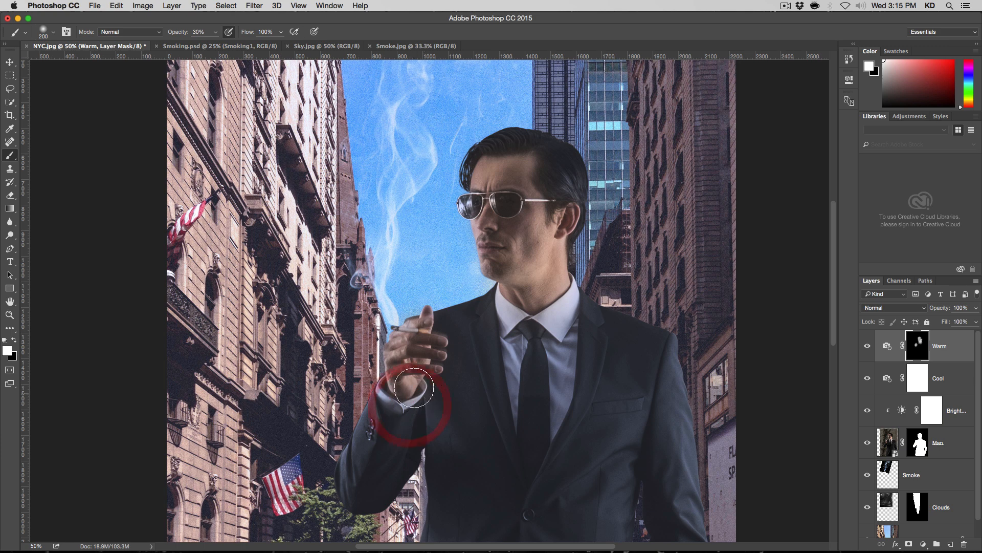
# Set the brush size to 350 px and paint more warmth over the man's hand, neck, hair and the edge of his face
pyautogui.rightClick(415, 359)
pyautogui.doubleClick(512, 369)
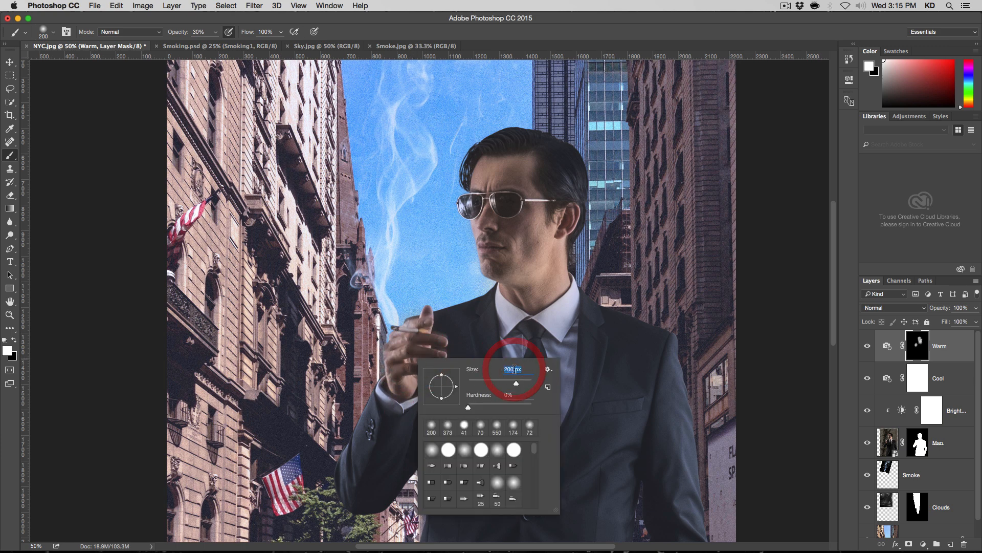
pyautogui.write('350')
pyautogui.press('Return')
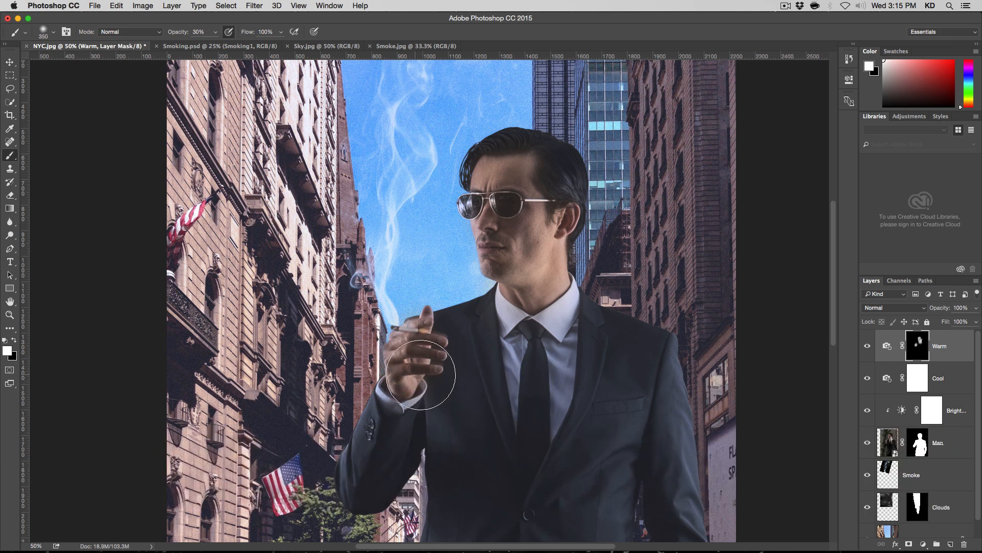
pyautogui.moveTo(415, 374)
pyautogui.mouseDown()
pyautogui.moveTo(393, 379)
pyautogui.moveTo(424, 326)
pyautogui.mouseUp()
pyautogui.click(516, 292)
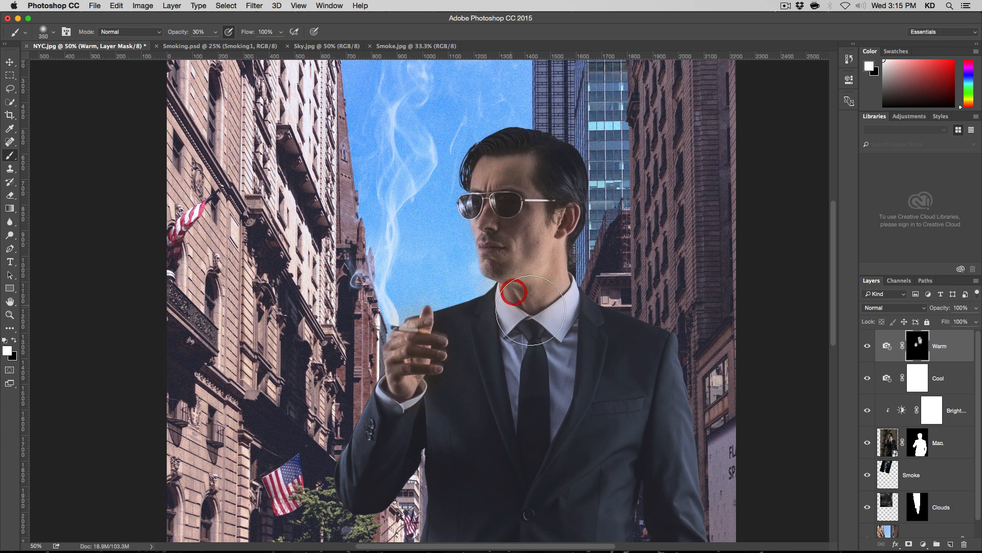
pyautogui.click(559, 290)
pyautogui.click(571, 177)
pyautogui.click(533, 149)
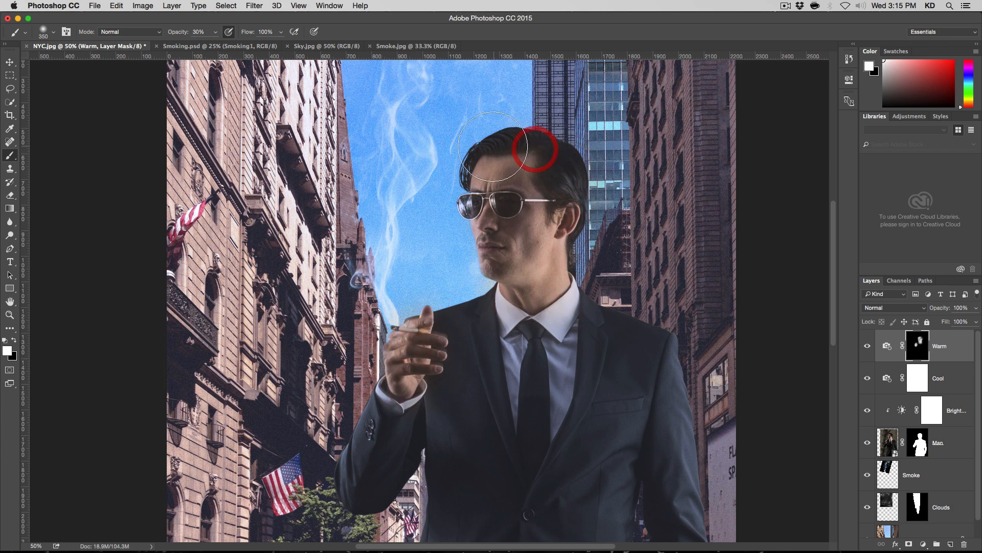
pyautogui.click(467, 226)
pyautogui.click(489, 271)
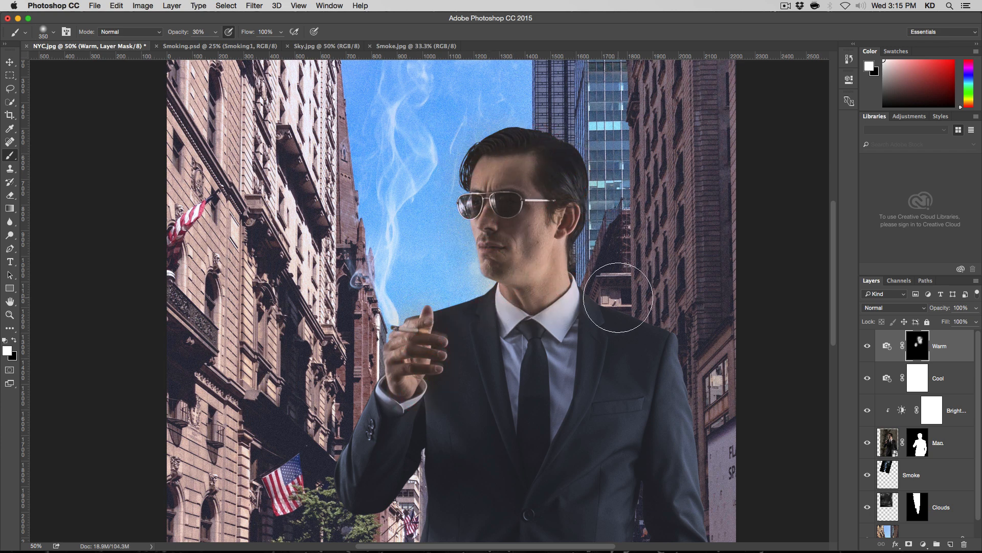
# Toggle the Warm layer to compare the man's skin with and without the painted warmth and view the whole image
pyautogui.click(866, 346)
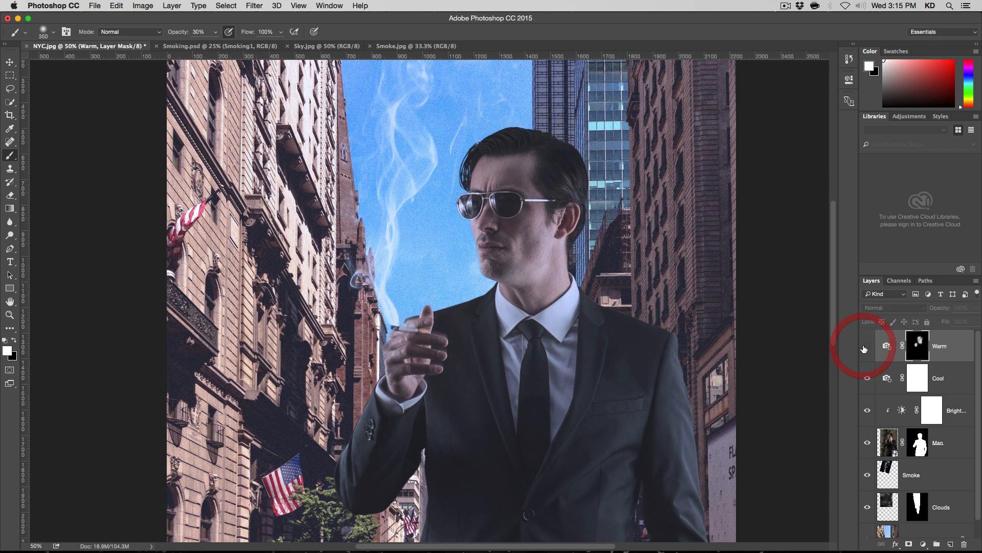
pyautogui.click(867, 346)
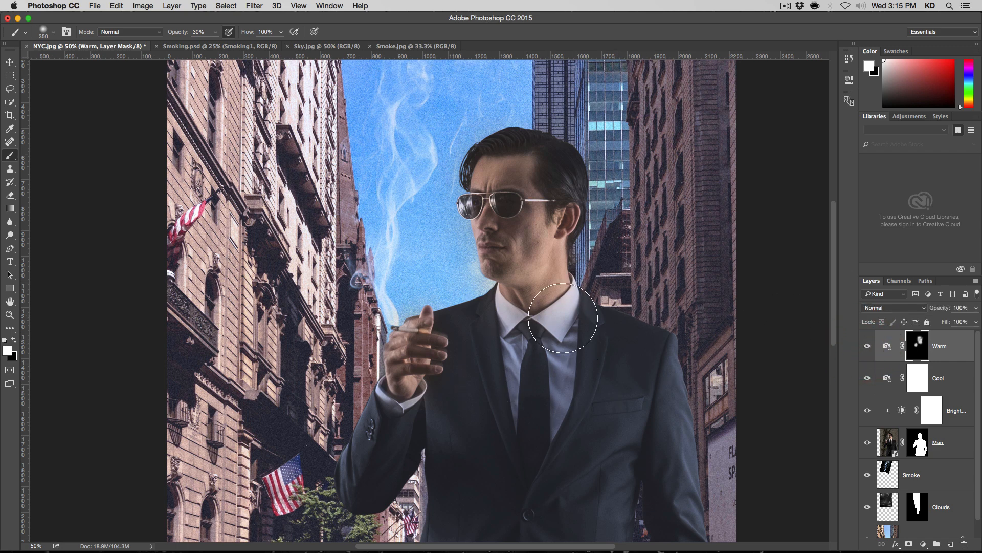
pyautogui.click(867, 348)
pyautogui.click(868, 348)
pyautogui.press('alt+super+minus')
pyautogui.press('alt+super+minus')
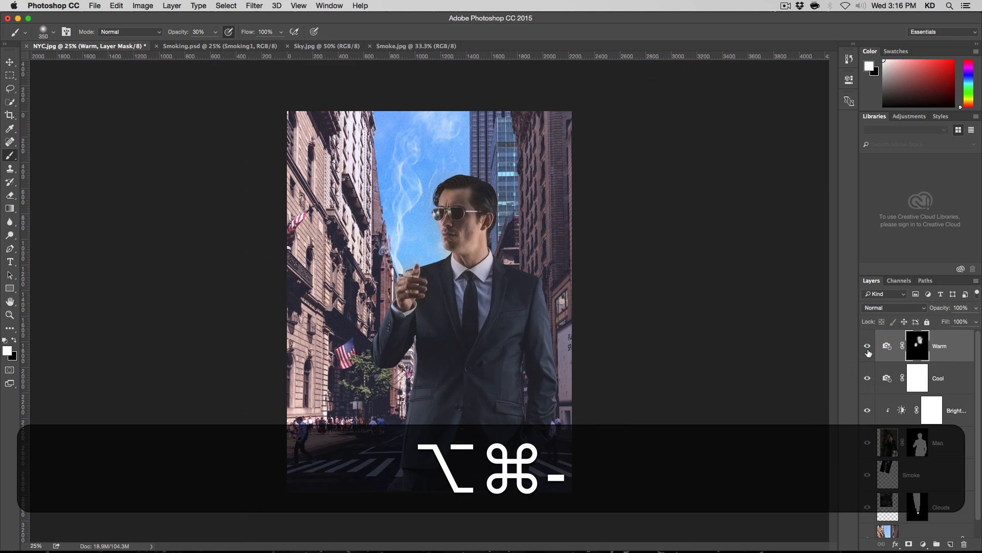
# Lower the Warm photo filter's density to 51%
pyautogui.click(868, 349)
pyautogui.click(870, 349)
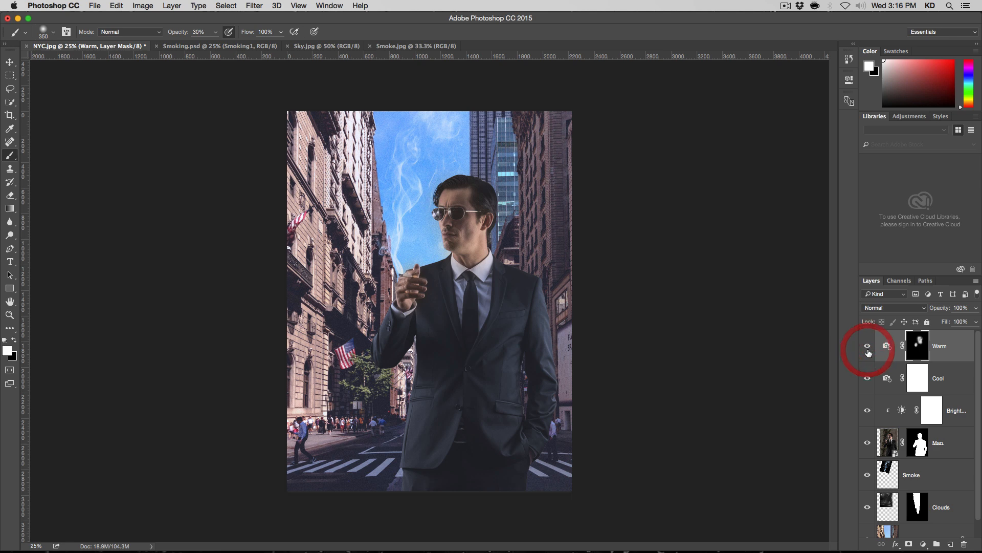
pyautogui.click(887, 346)
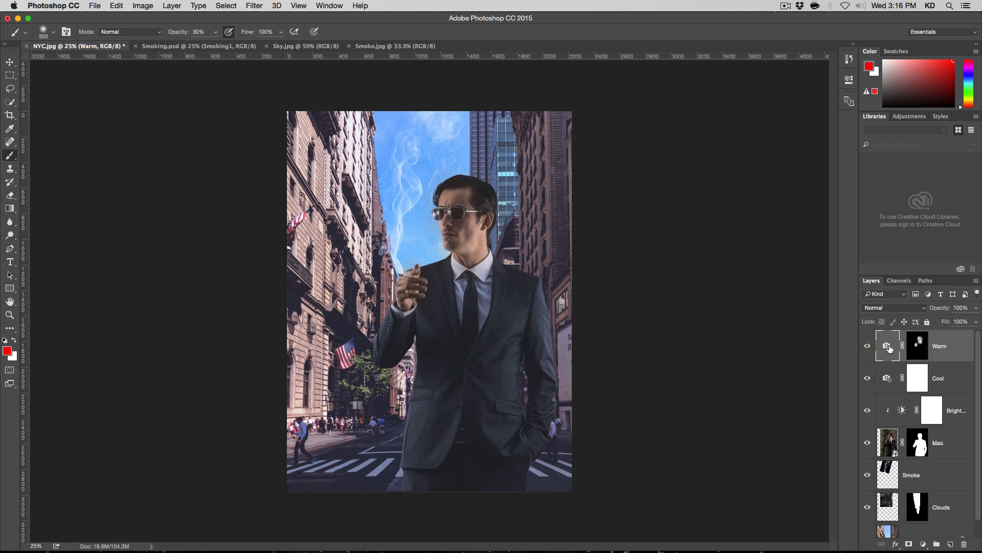
pyautogui.doubleClick(888, 346)
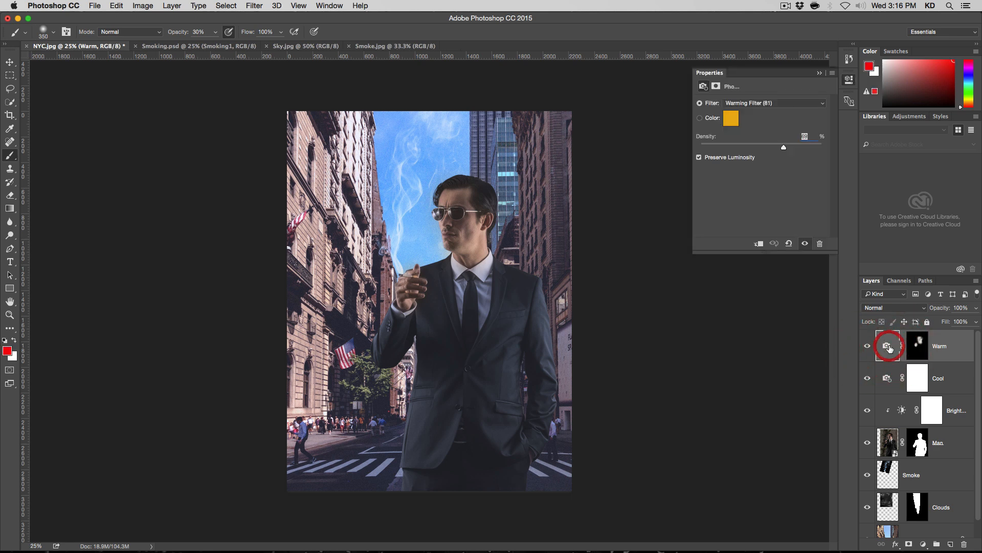
pyautogui.click(763, 149)
pyautogui.click(762, 149)
# Toggle the Warm layer's visibility repeatedly to compare the man's skin with and without the reduced warming
pyautogui.click(867, 350)
pyautogui.click(867, 350)
pyautogui.click(867, 350)
pyautogui.click(867, 350)
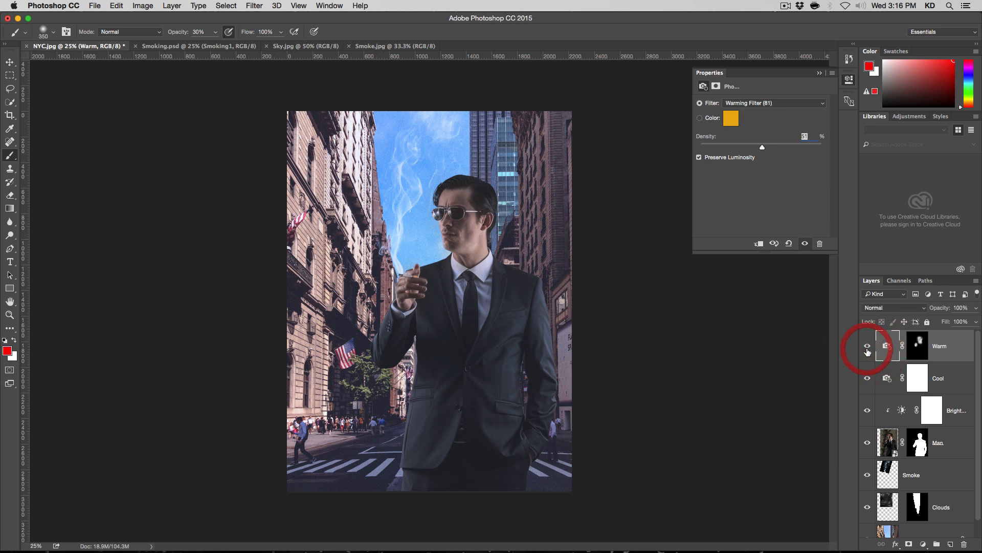
pyautogui.click(867, 350)
pyautogui.click(867, 350)
pyautogui.click(867, 350)
# Hide and reshow the Warm, Cool and brightness adjustment layers to compare the composite with and without the corrections
pyautogui.click(868, 350)
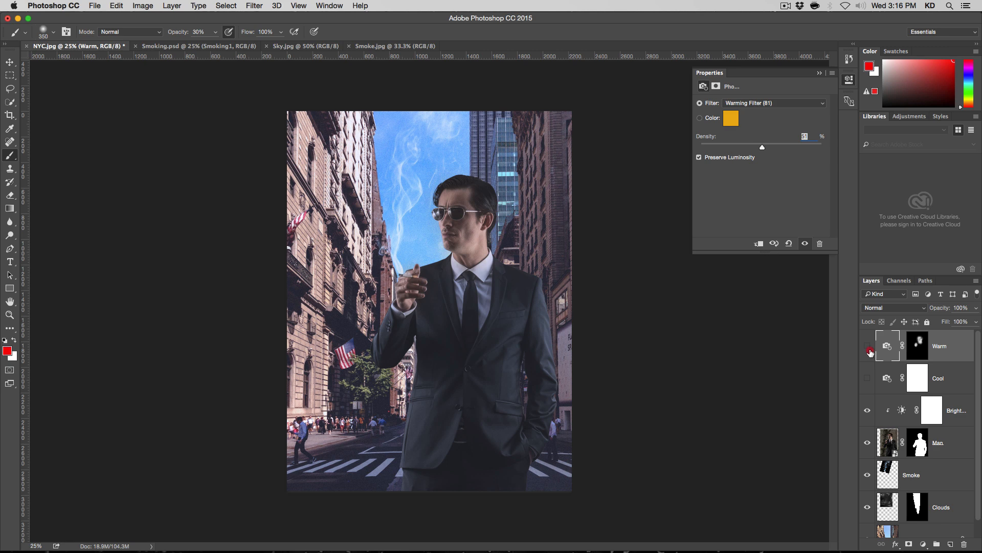
pyautogui.click(867, 349)
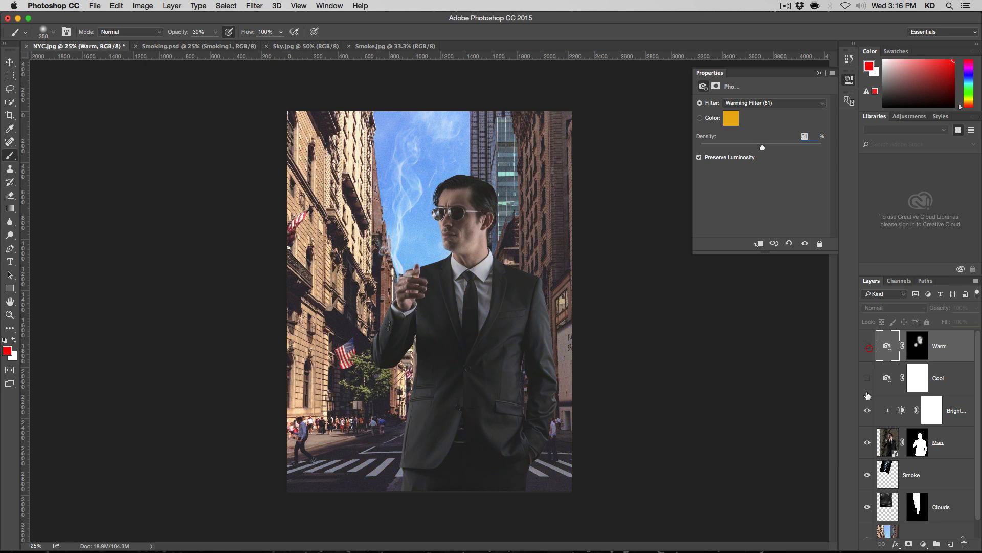
pyautogui.click(867, 410)
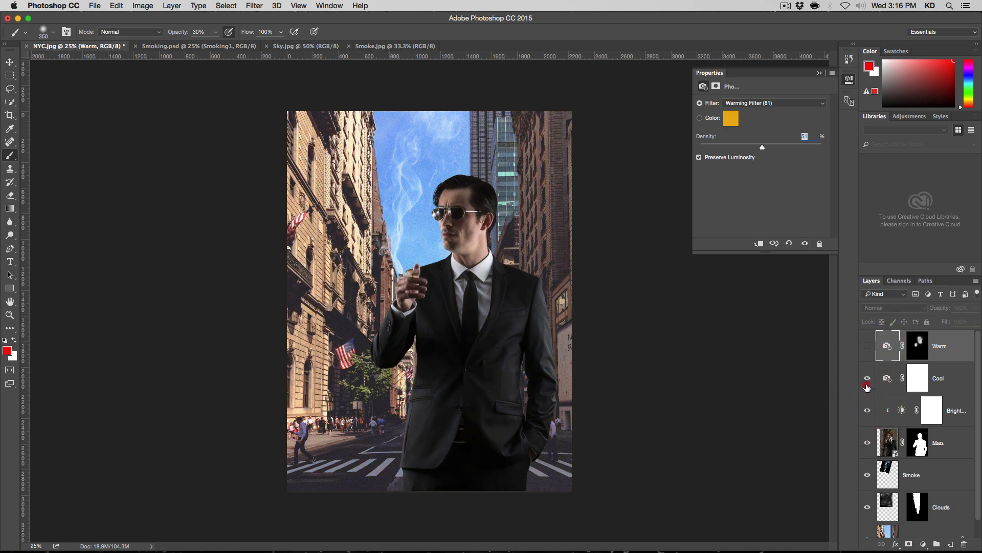
pyautogui.click(866, 350)
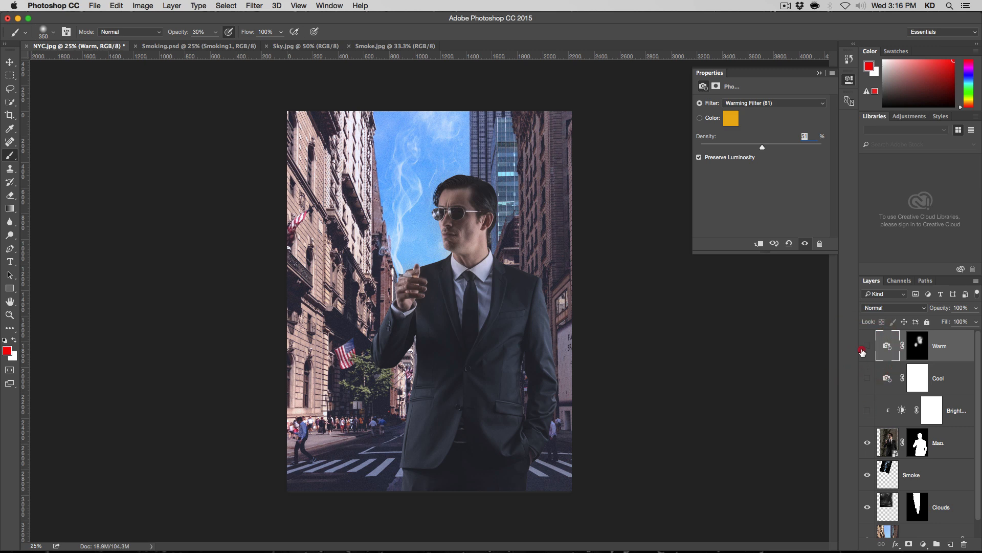
pyautogui.click(864, 351)
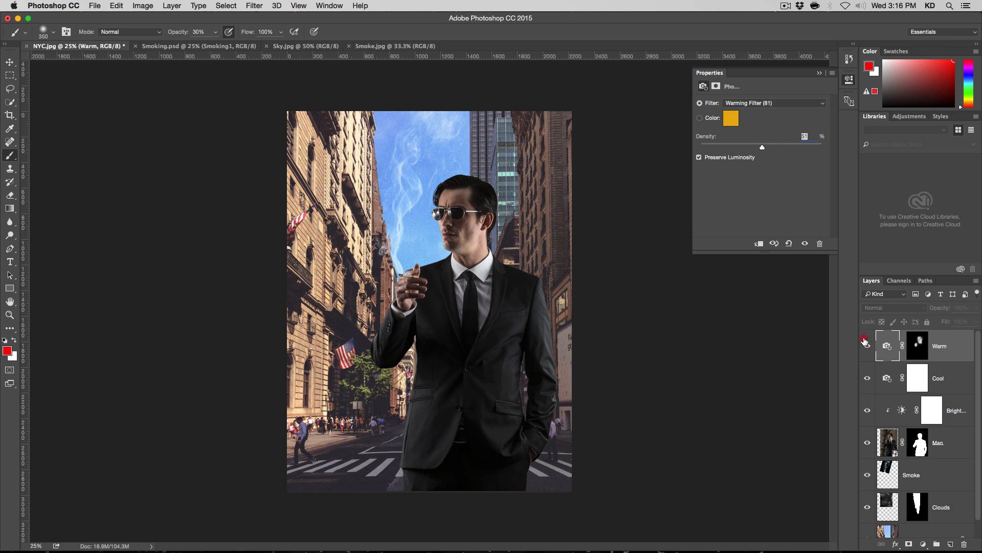
pyautogui.click(866, 343)
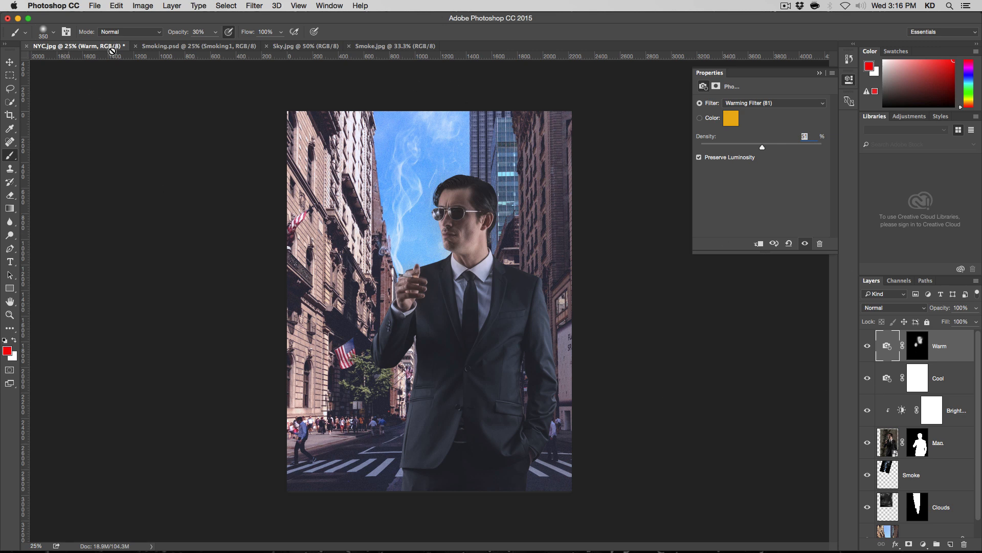
# Save the composite as NYC.psd in Photoshop format with layers kept, in the 1 Getting Started folder
pyautogui.click(94, 6)
pyautogui.click(130, 112)
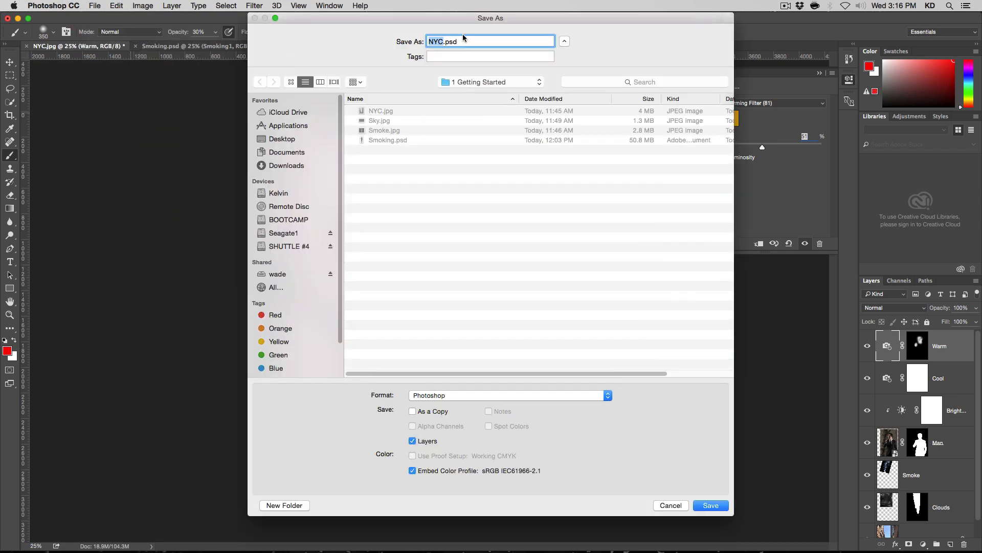
pyautogui.click(440, 397)
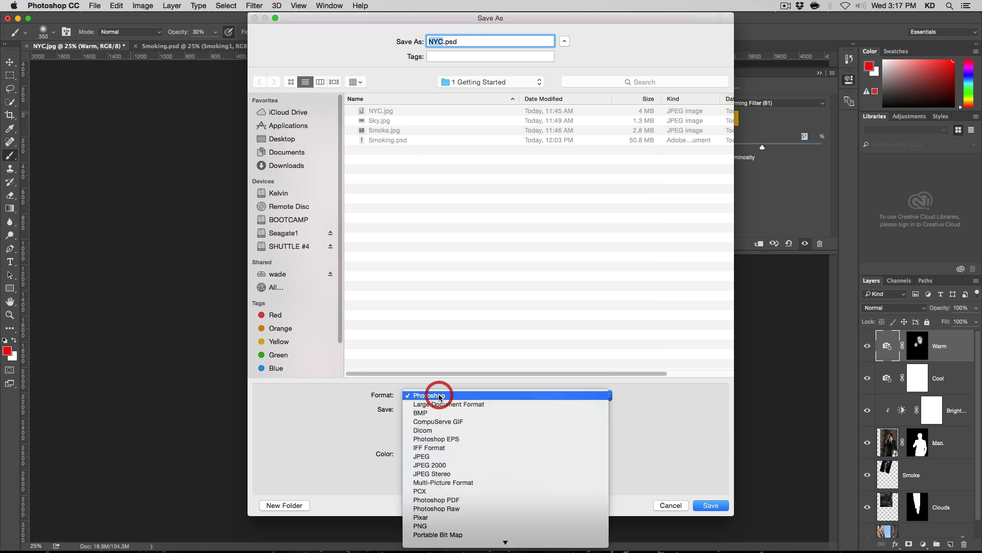
pyautogui.click(343, 408)
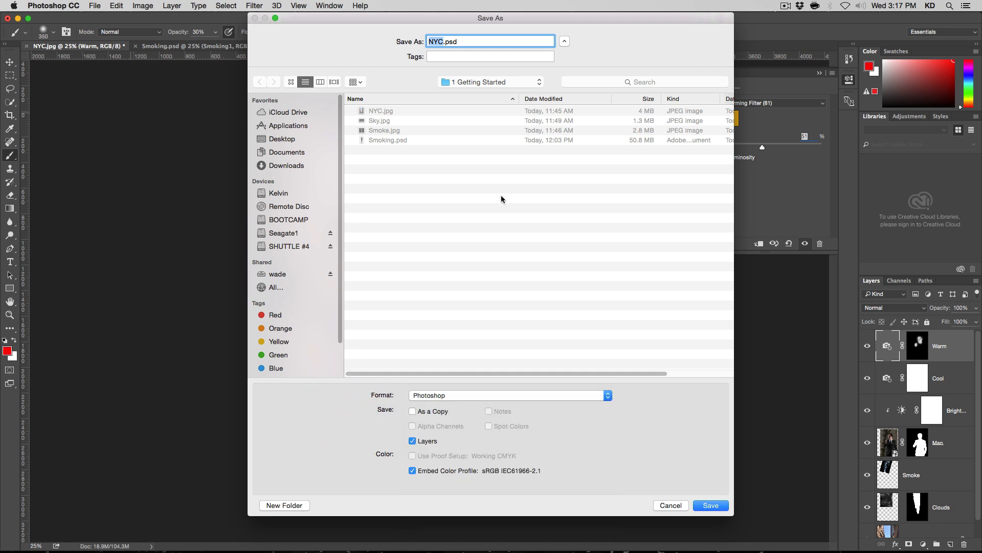
pyautogui.click(710, 506)
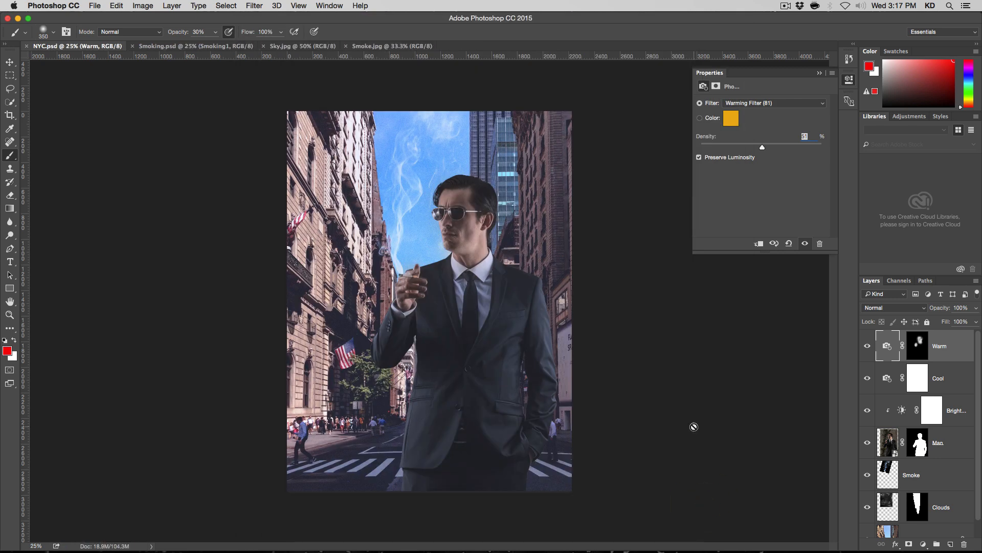